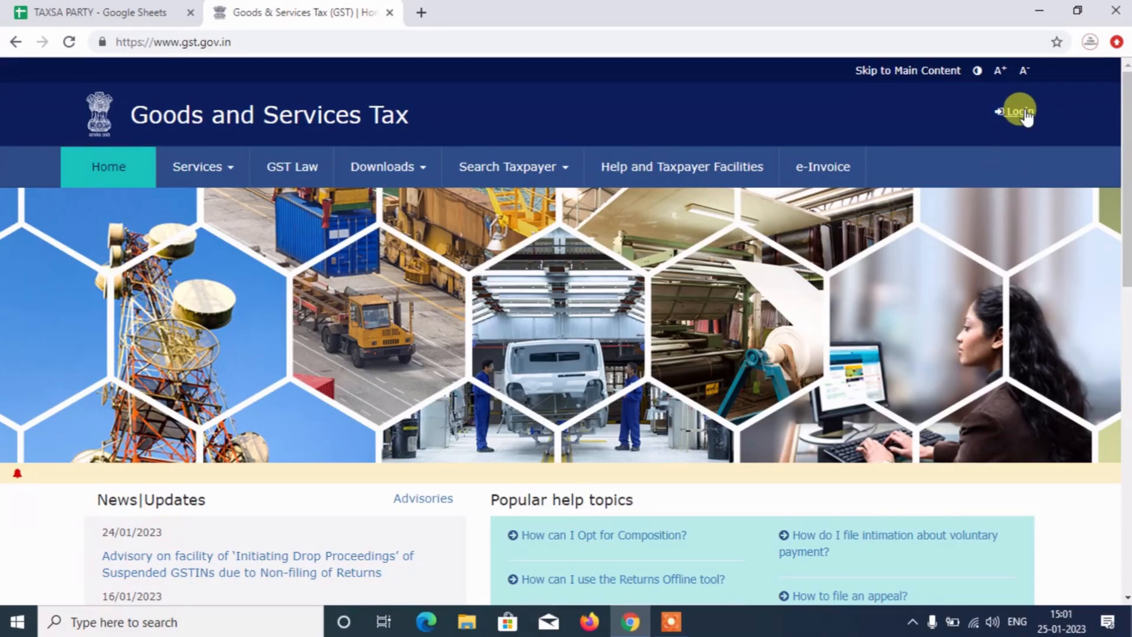
Log in to the GST portal with the account username, password and the captcha characters
{"action": "left_click", "coordinate": [1020, 112]}
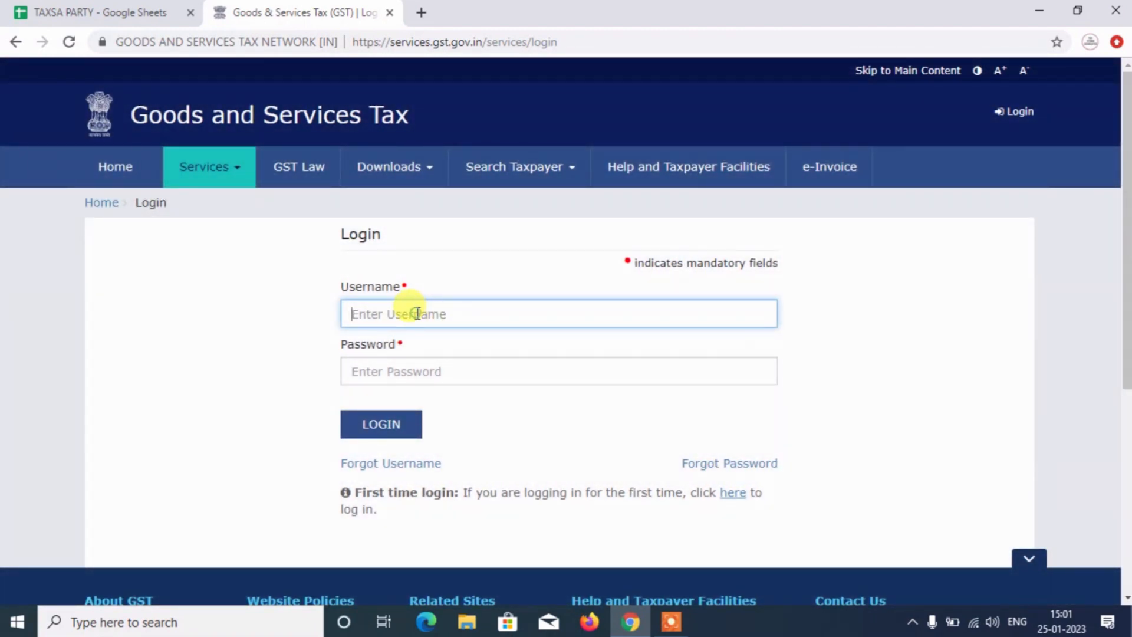
{"action": "key", "text": "ctrl+v"}
{"action": "key", "text": "Tab"}
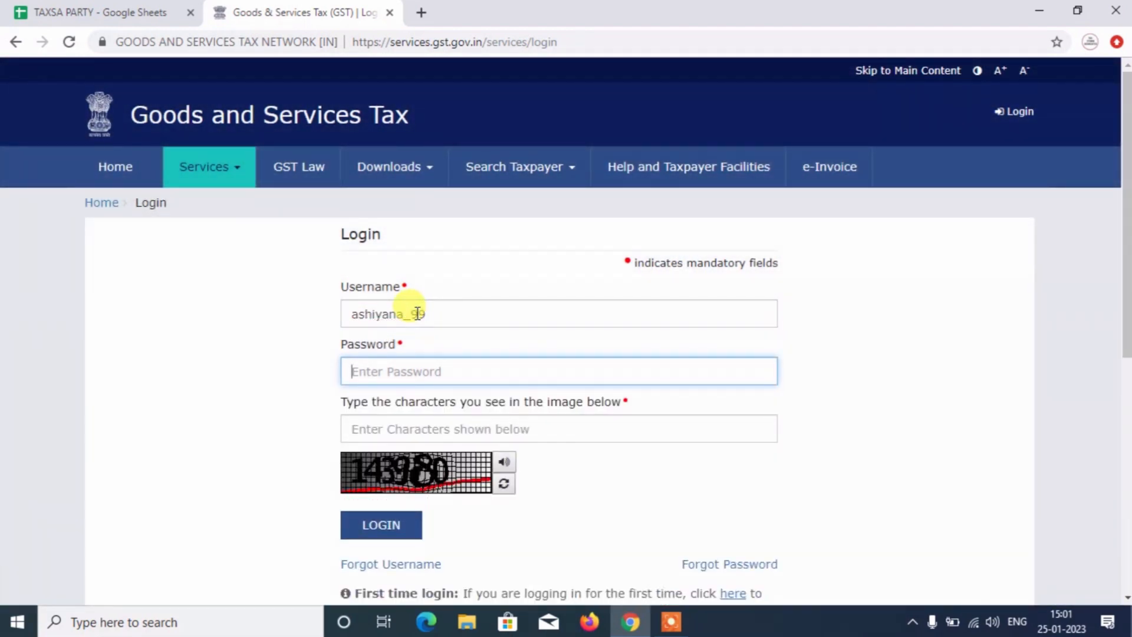
{"action": "type", "text": "•"}
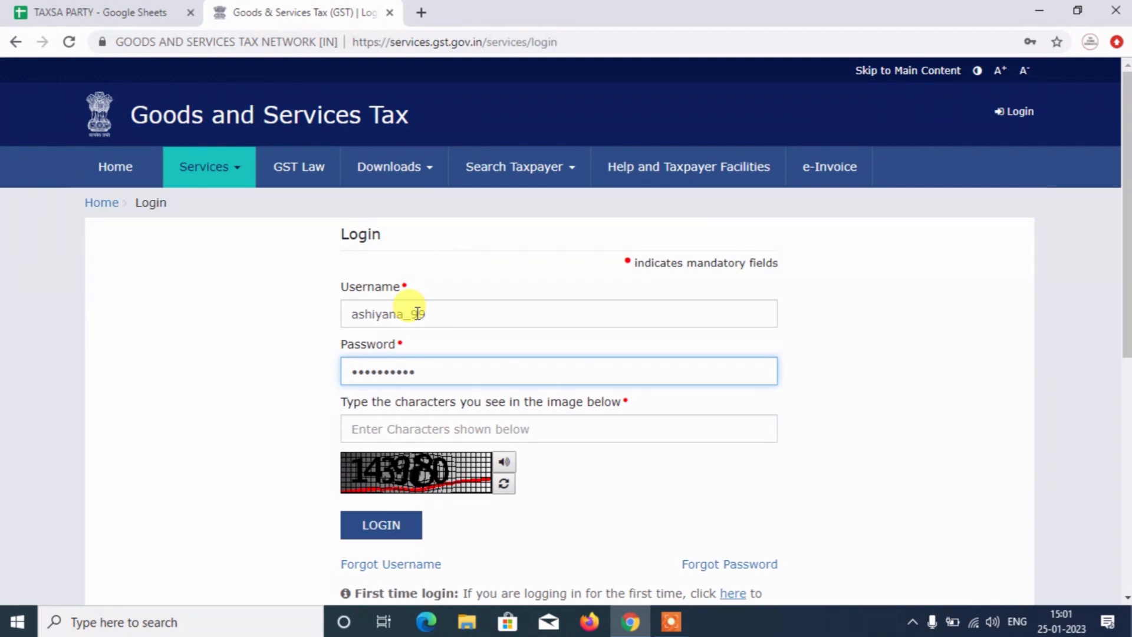
{"action": "key", "text": "Tab"}
{"action": "type", "text": "14"}
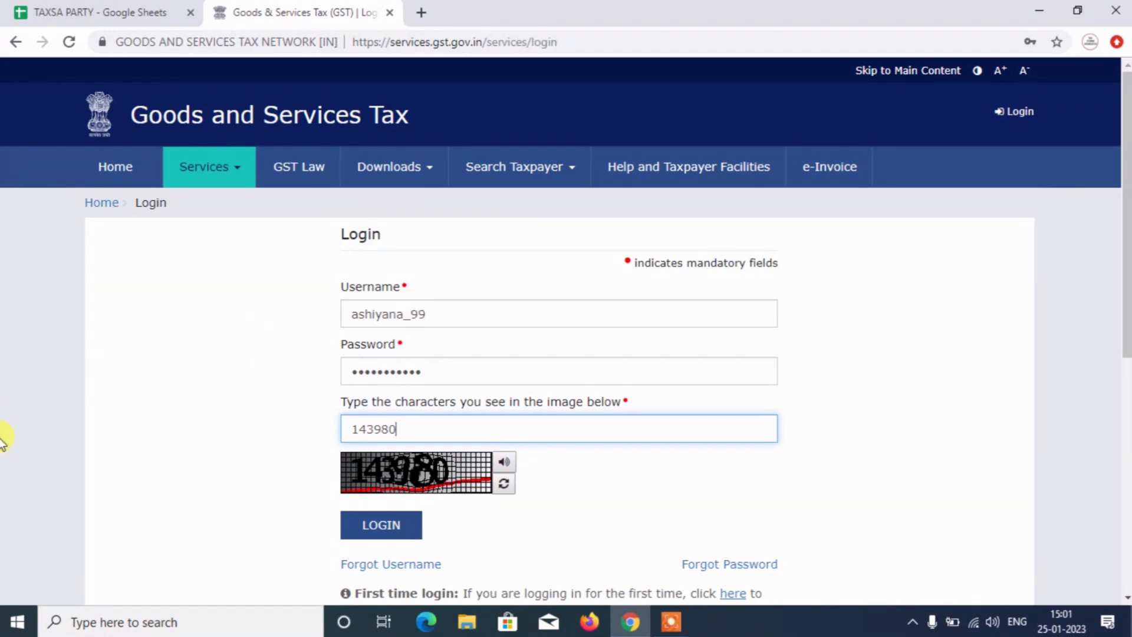
{"action": "left_click", "coordinate": [410, 525]}
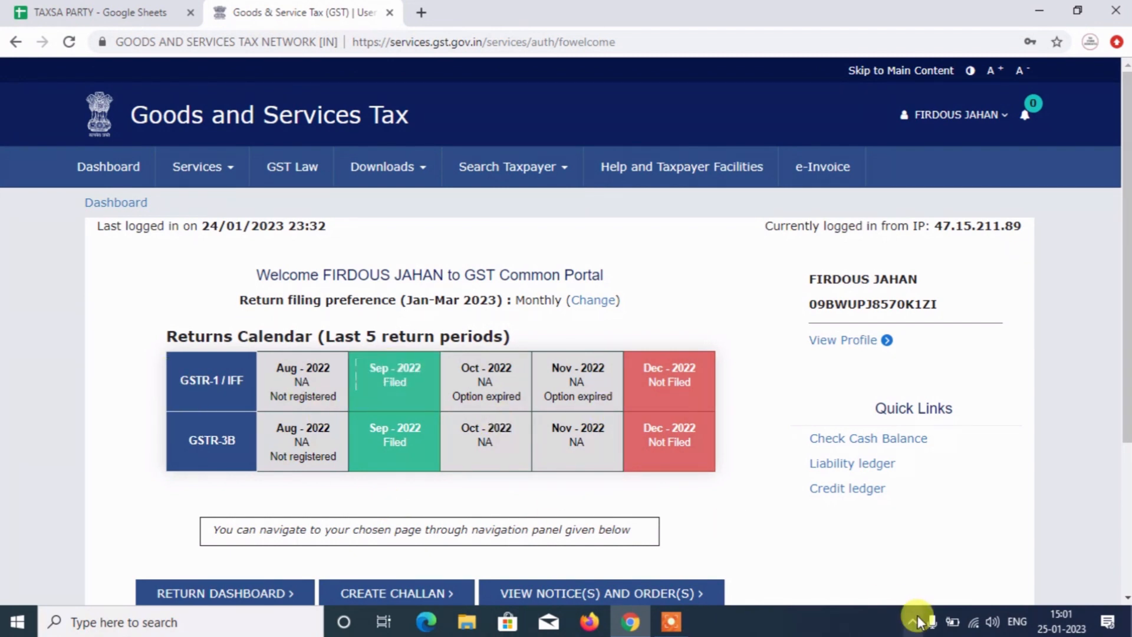
Open the TDS and TCS credit received page from the Returns services
{"action": "scroll", "coordinate": [1124, 605], "scroll_direction": "down", "scroll_amount": 3}
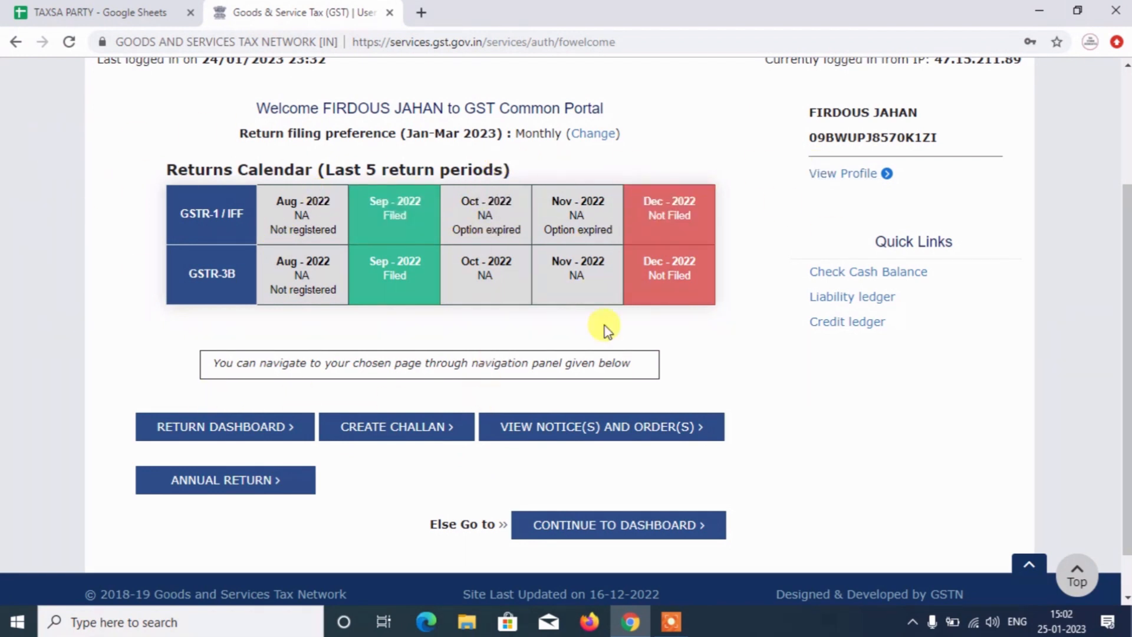
{"action": "left_click", "coordinate": [1126, 146]}
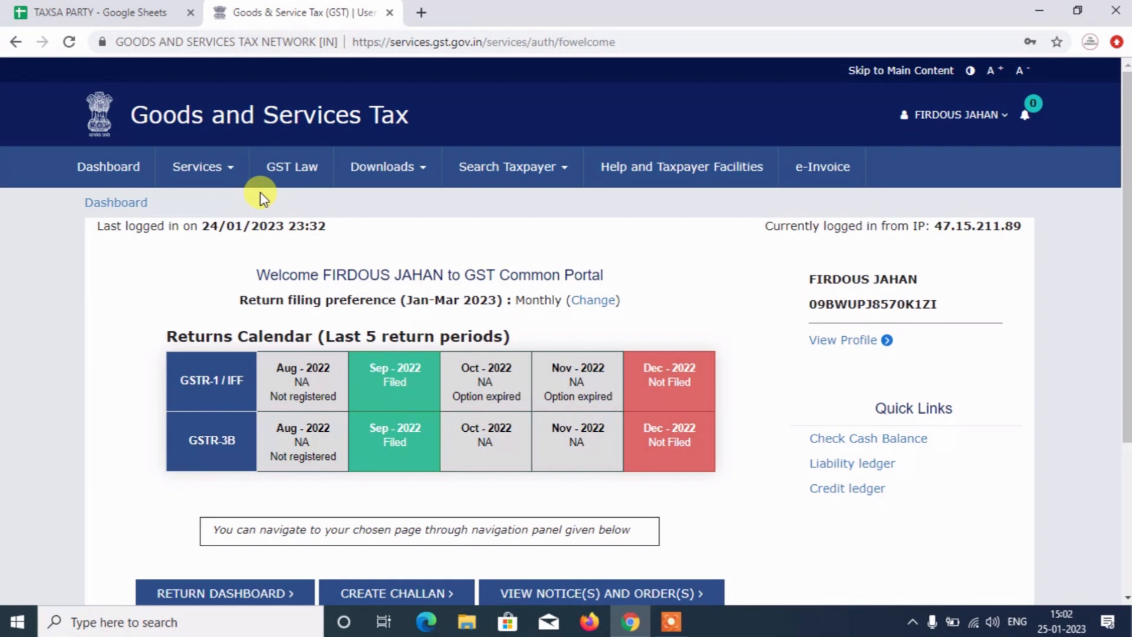
{"action": "left_click", "coordinate": [234, 176]}
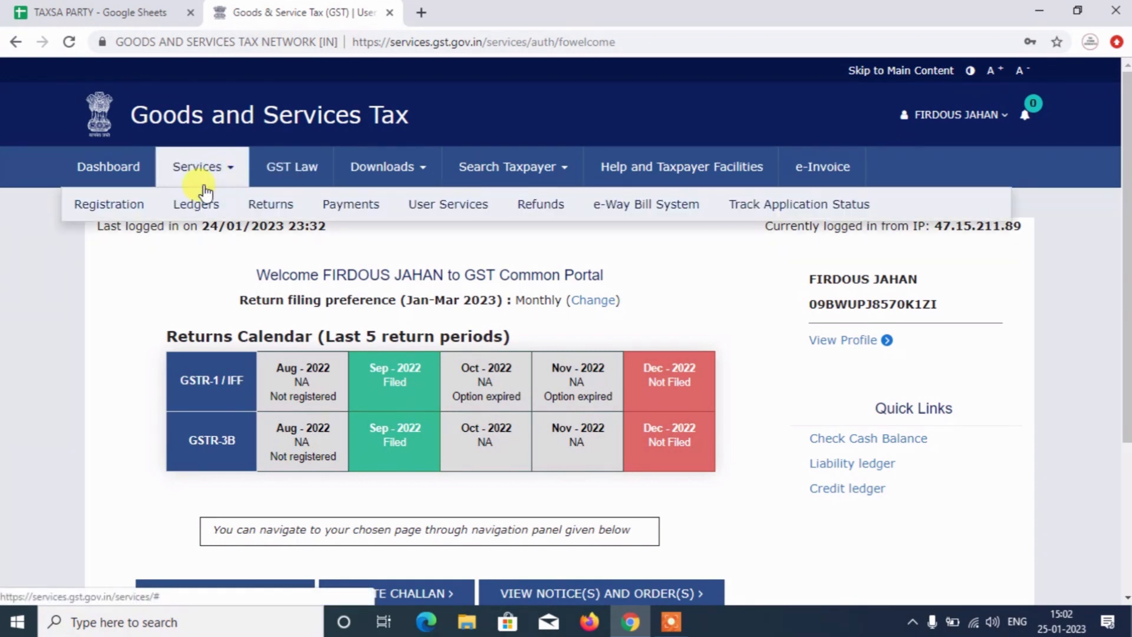
{"action": "mouse_move", "coordinate": [258, 203]}
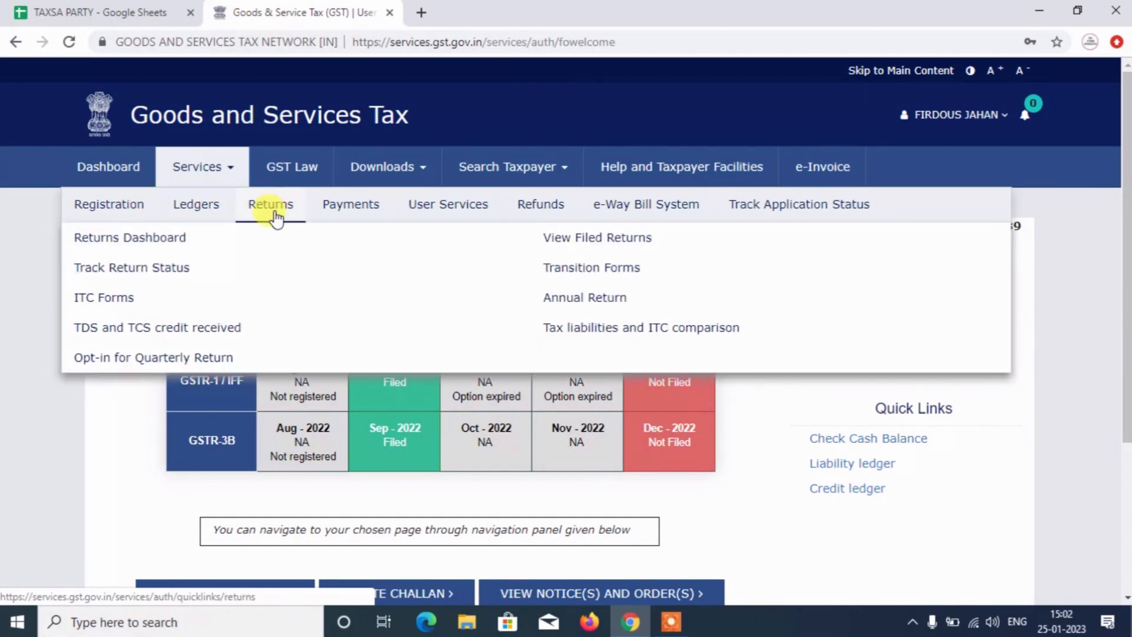
{"action": "left_click", "coordinate": [177, 327]}
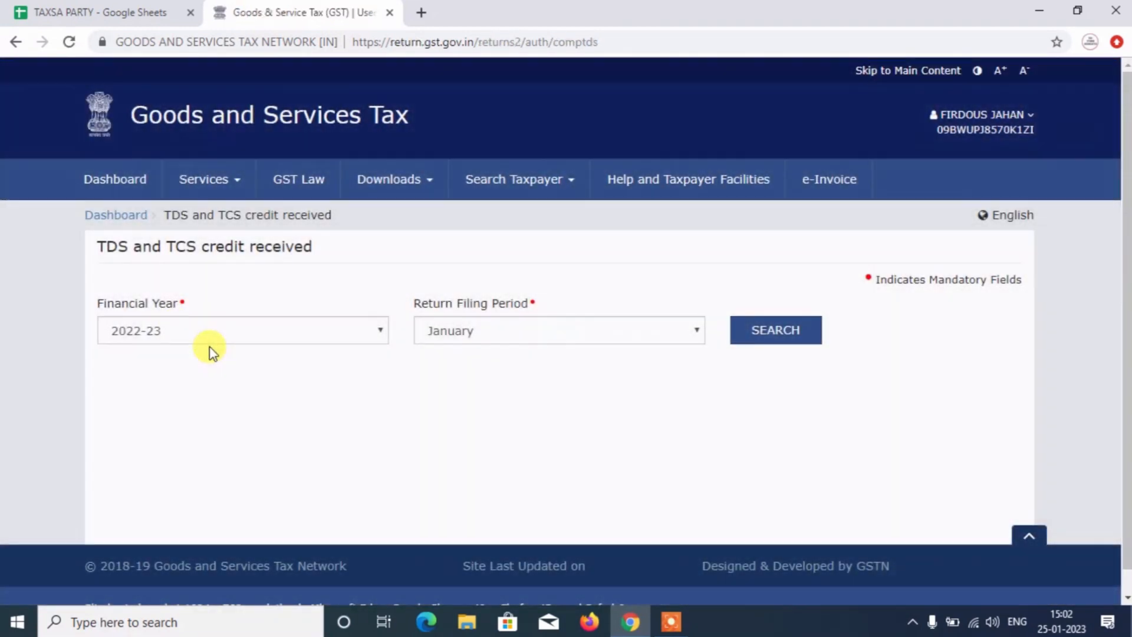
Search the October return period of financial year 2022-23 and open its TDS and TCS credit form for online preparation
{"action": "left_click", "coordinate": [531, 325]}
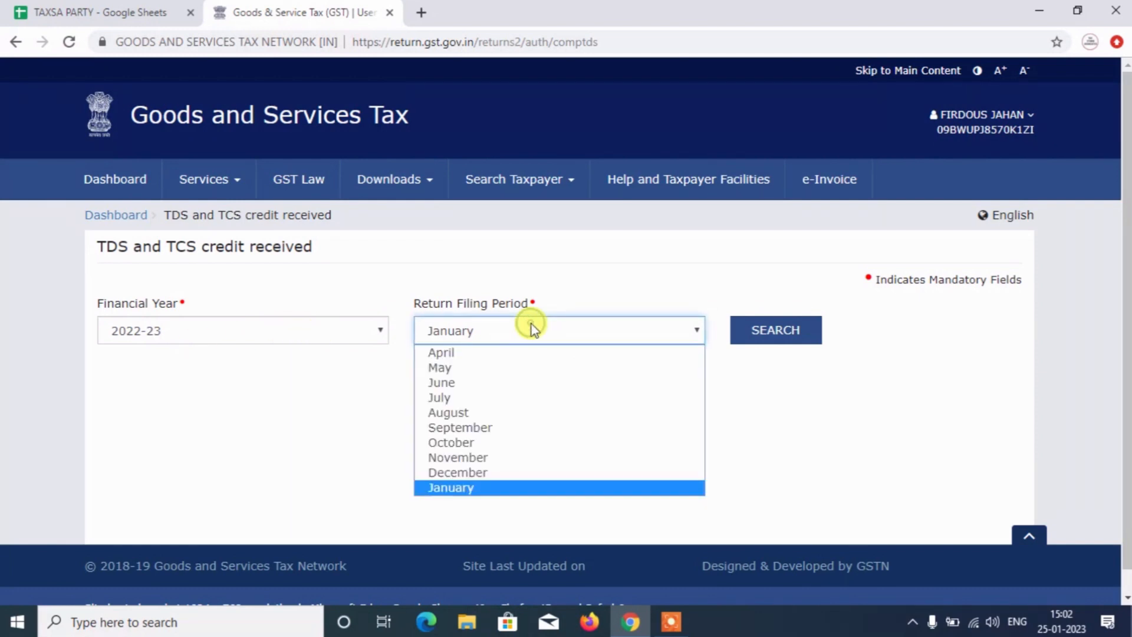
{"action": "left_click", "coordinate": [497, 448]}
{"action": "left_click", "coordinate": [778, 331]}
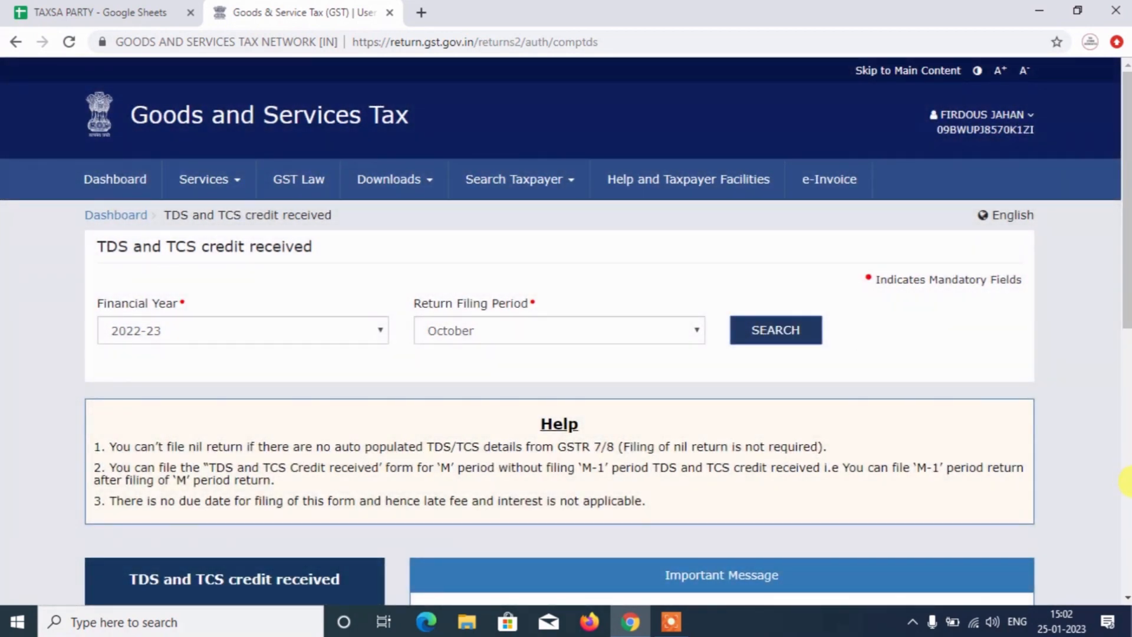
{"action": "left_click", "coordinate": [1126, 480]}
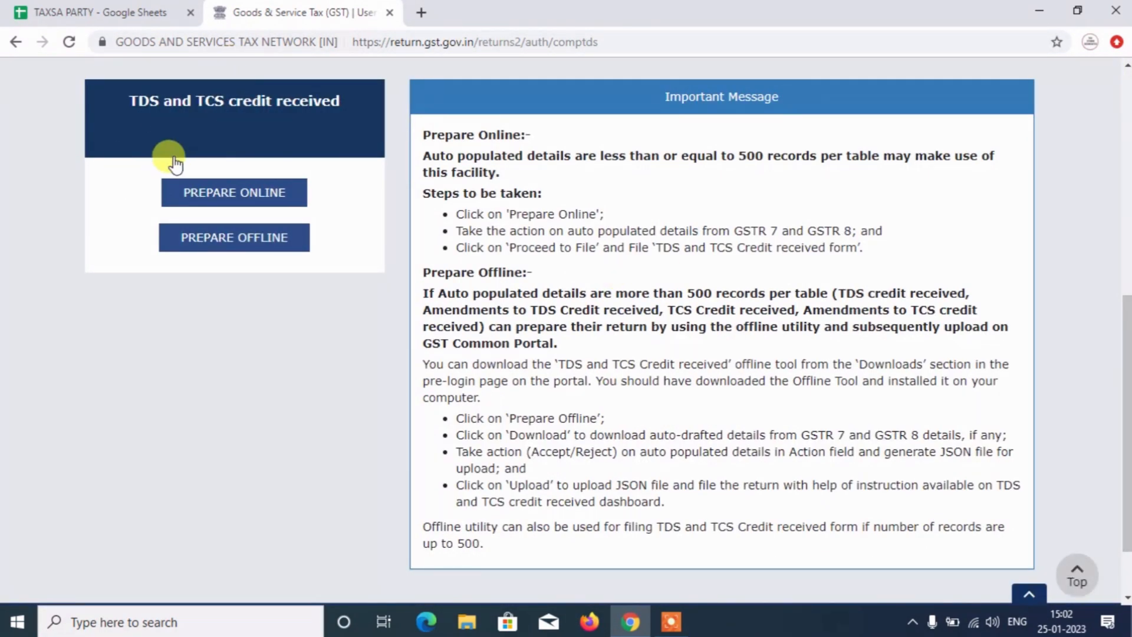
{"action": "left_click", "coordinate": [201, 191]}
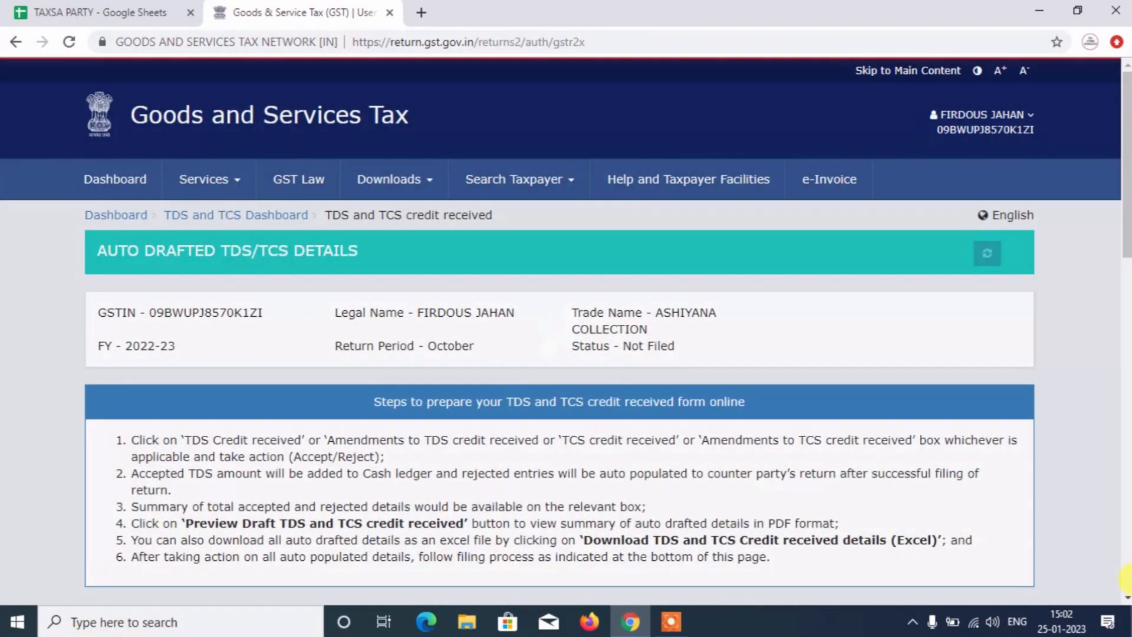
Open the October TCS Credit received records and examine the collectors' net and gross values
{"action": "scroll", "coordinate": [860, 533], "scroll_direction": "down", "scroll_amount": 12}
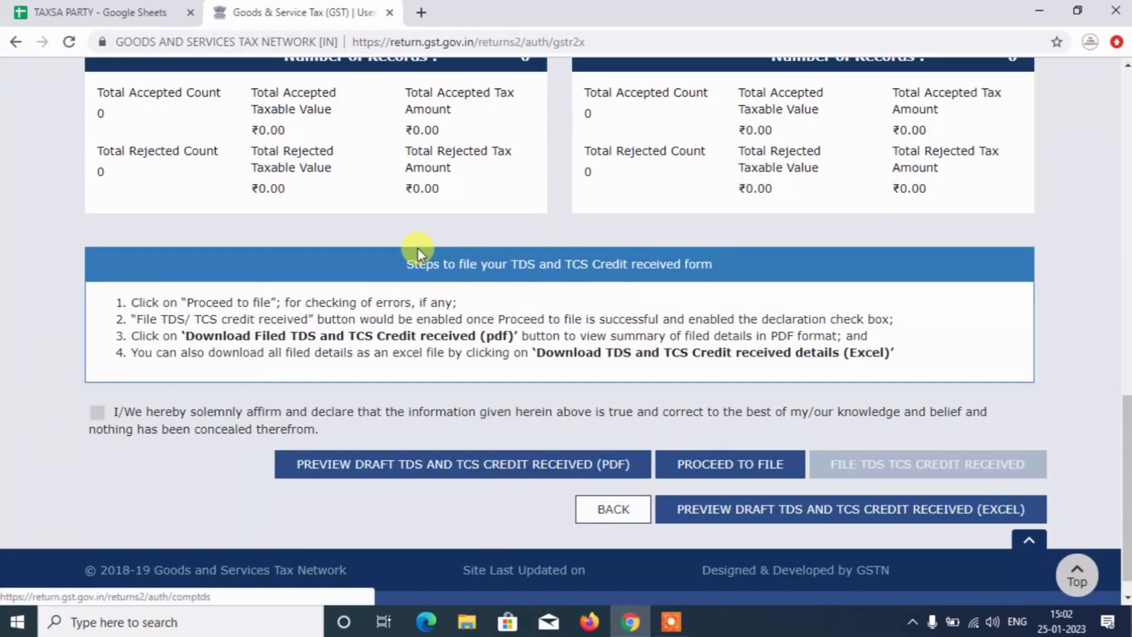
{"action": "left_click", "coordinate": [359, 162]}
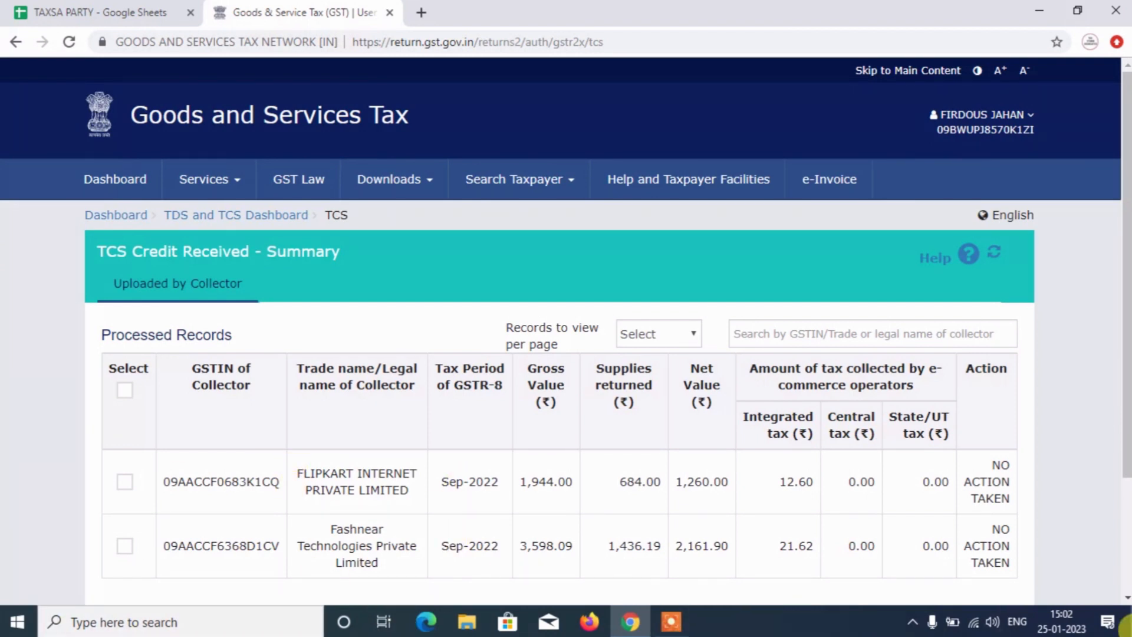
{"action": "scroll", "coordinate": [1125, 597], "scroll_direction": "down", "scroll_amount": 2}
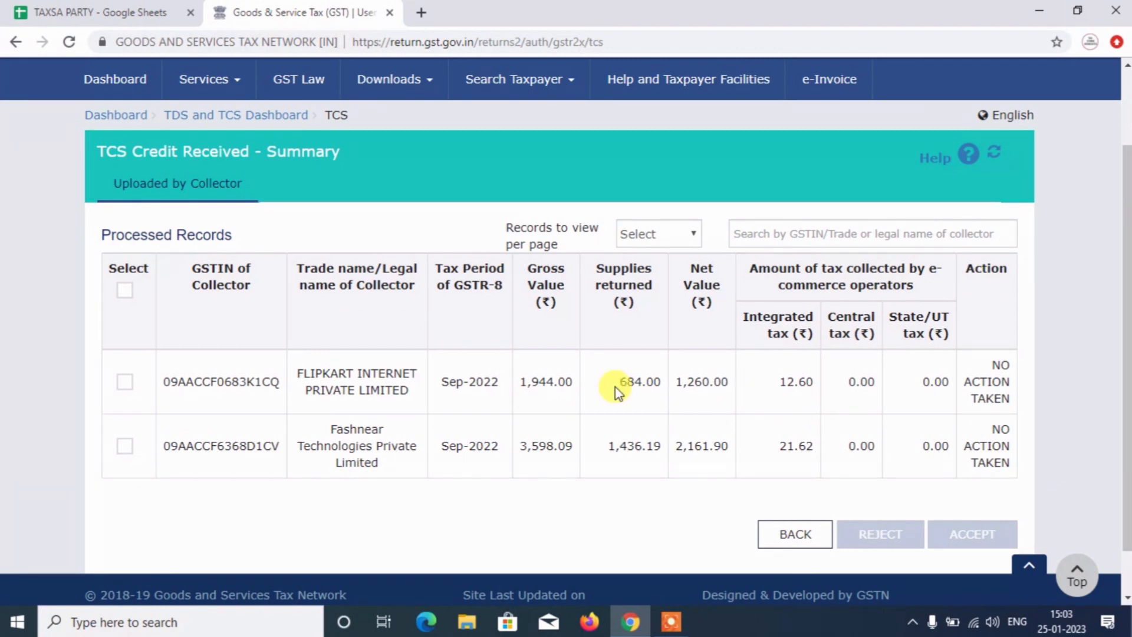
{"action": "double_click", "coordinate": [690, 382]}
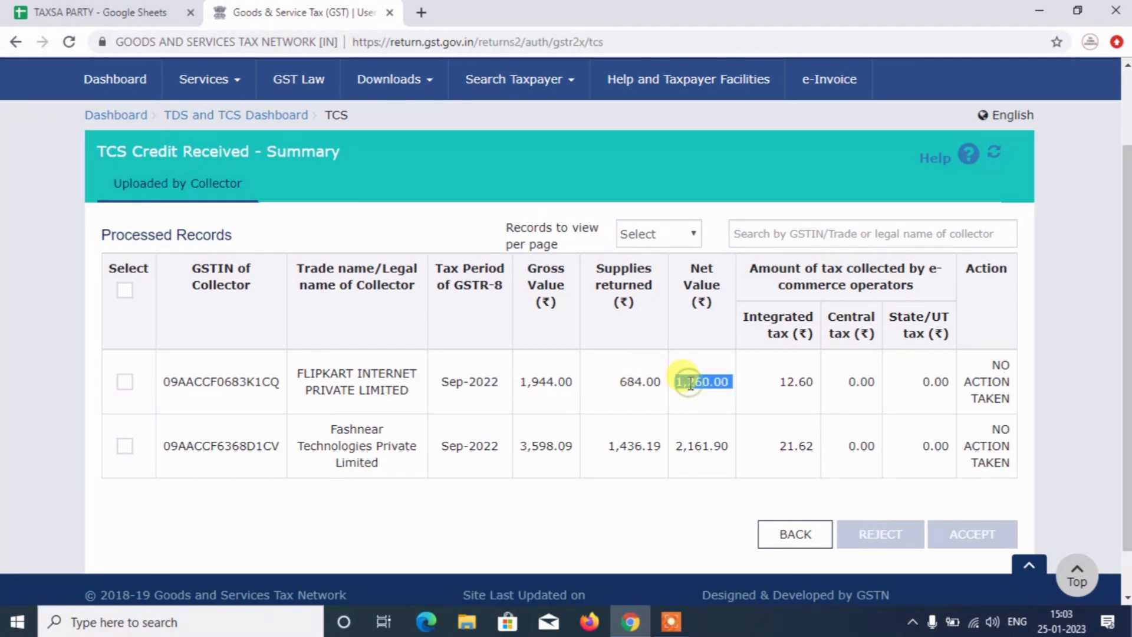
{"action": "double_click", "coordinate": [673, 461]}
{"action": "double_click", "coordinate": [518, 471]}
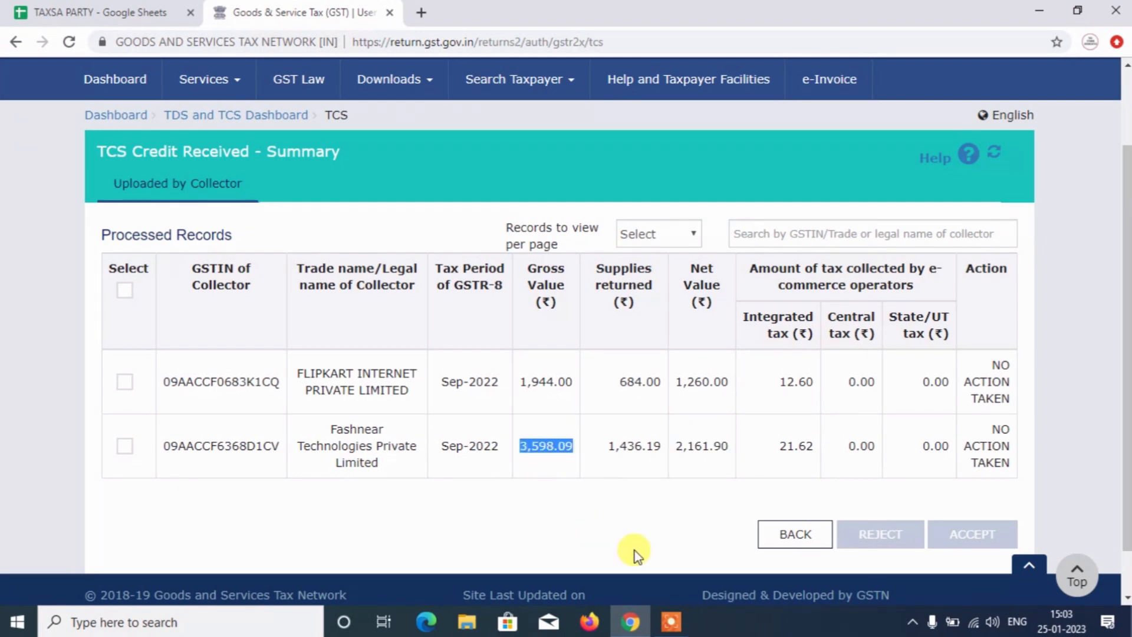
Leave the October TCS records and return to the TDS and TCS Dashboard
{"action": "left_click", "coordinate": [792, 534]}
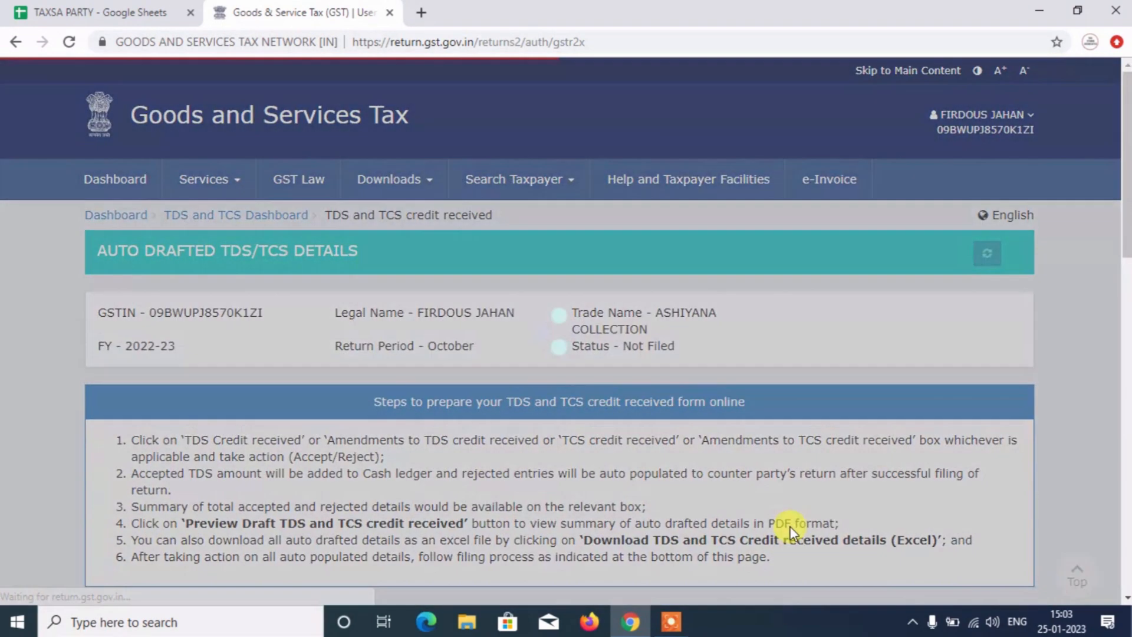
{"action": "scroll", "coordinate": [1125, 494], "scroll_direction": "down", "scroll_amount": 8}
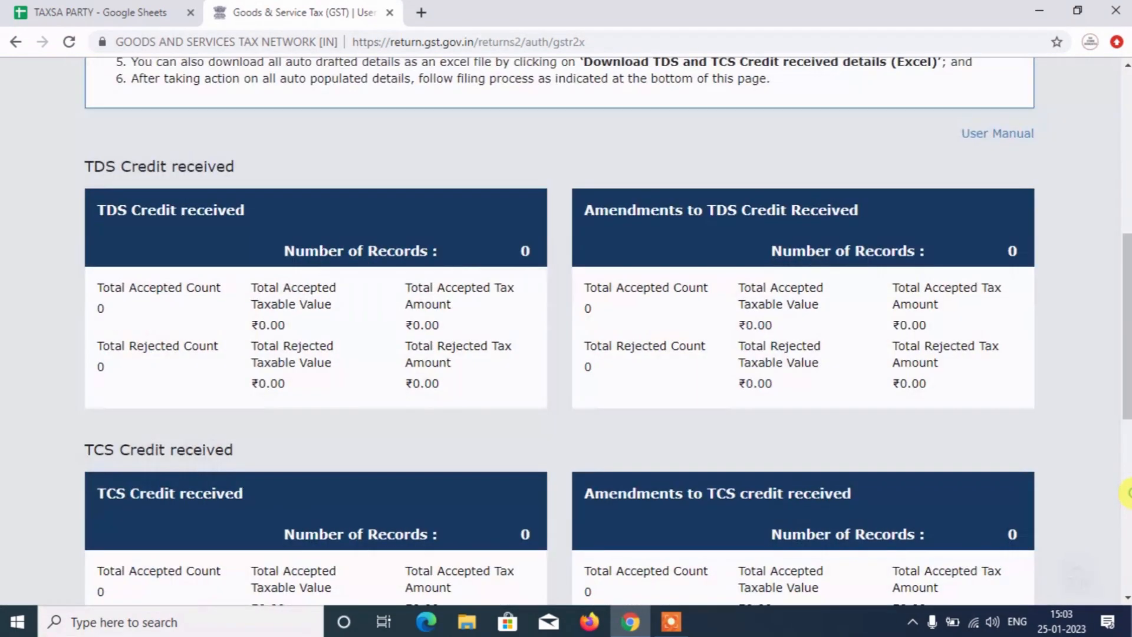
{"action": "scroll", "coordinate": [1126, 158], "scroll_direction": "up", "scroll_amount": 8}
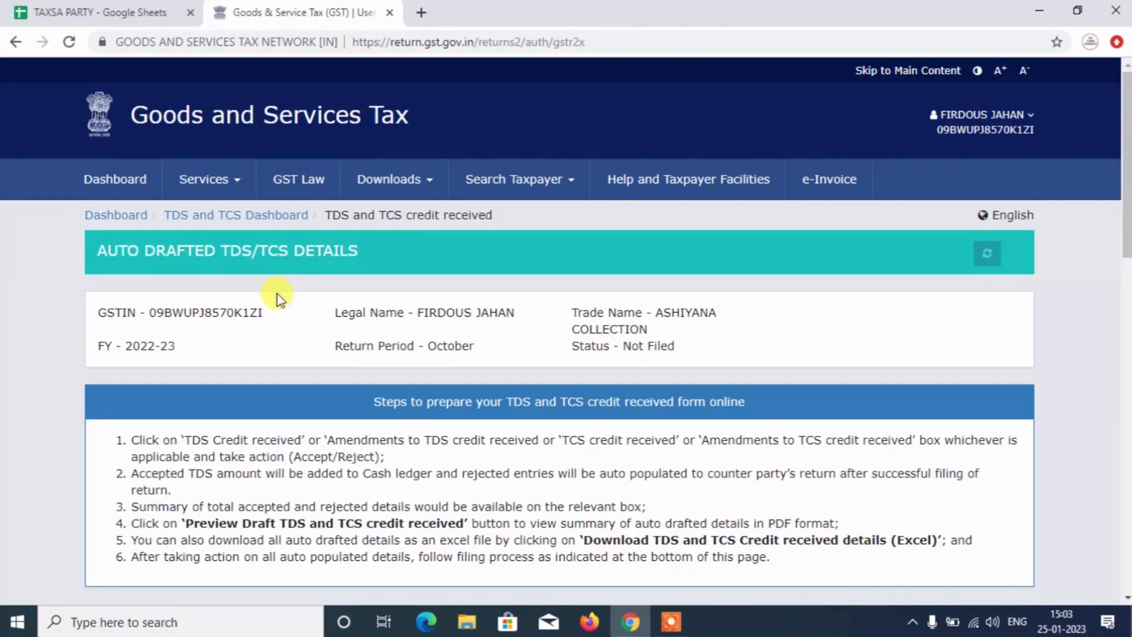
{"action": "left_click", "coordinate": [230, 216]}
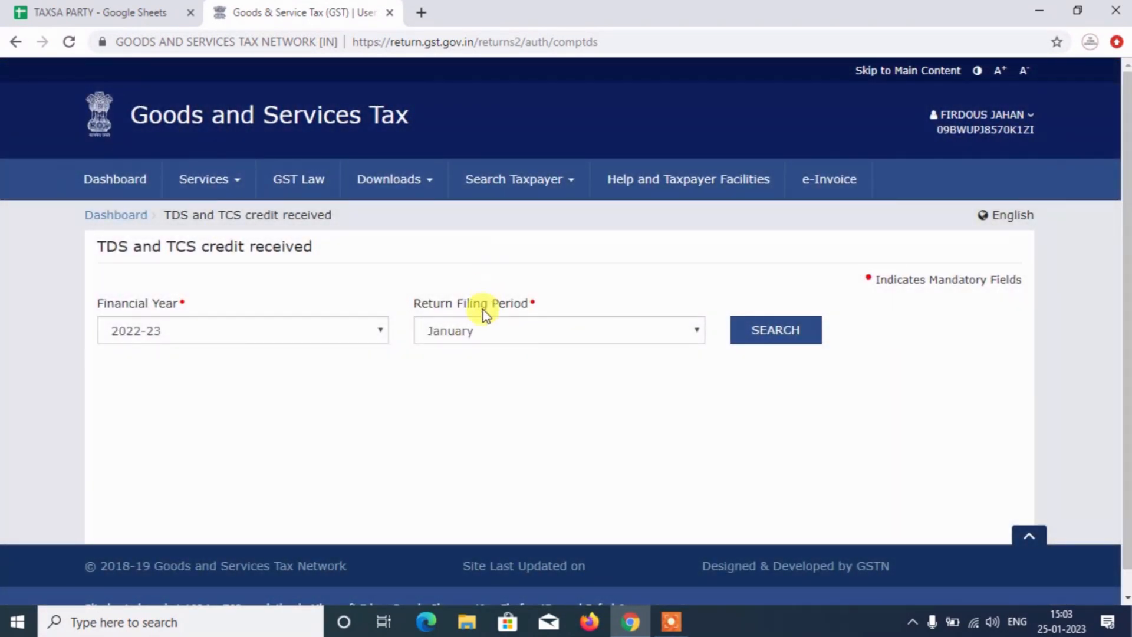
Search the November return period of financial year 2022-23 and open its TDS and TCS credit form for online preparation
{"action": "left_click", "coordinate": [468, 339]}
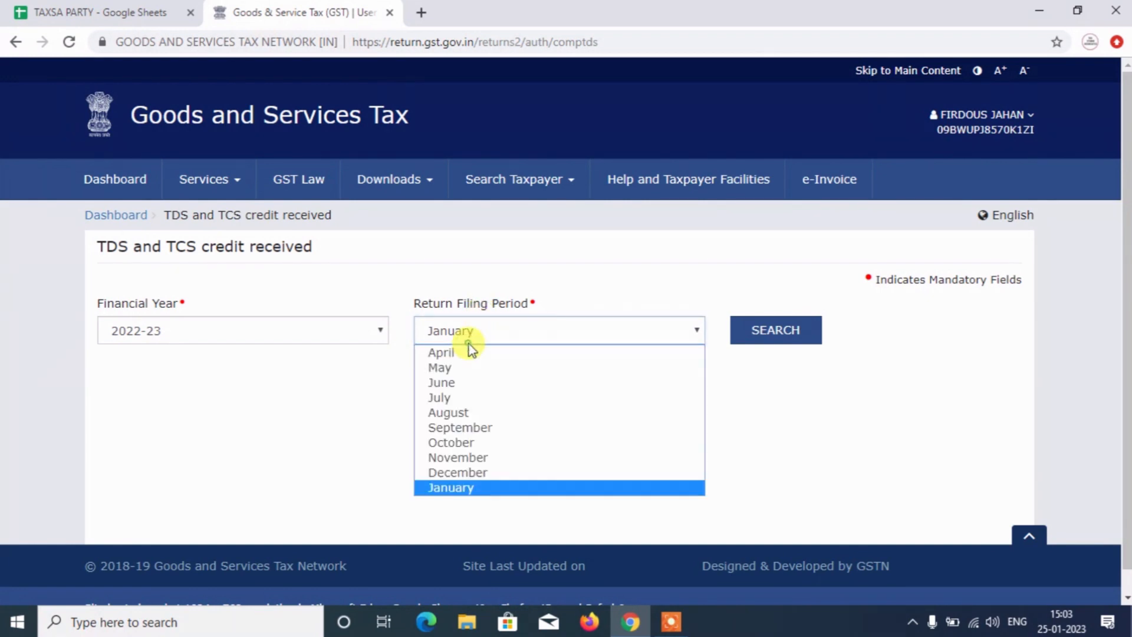
{"action": "left_click", "coordinate": [454, 460]}
{"action": "left_click", "coordinate": [776, 328]}
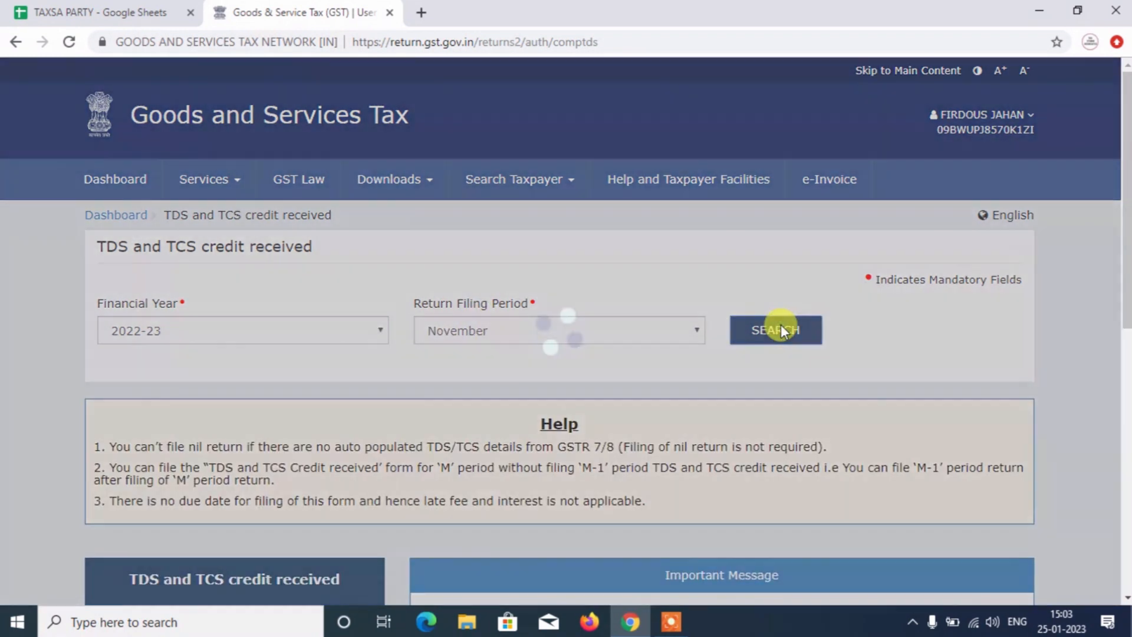
{"action": "scroll", "coordinate": [1049, 439], "scroll_direction": "down", "scroll_amount": 8}
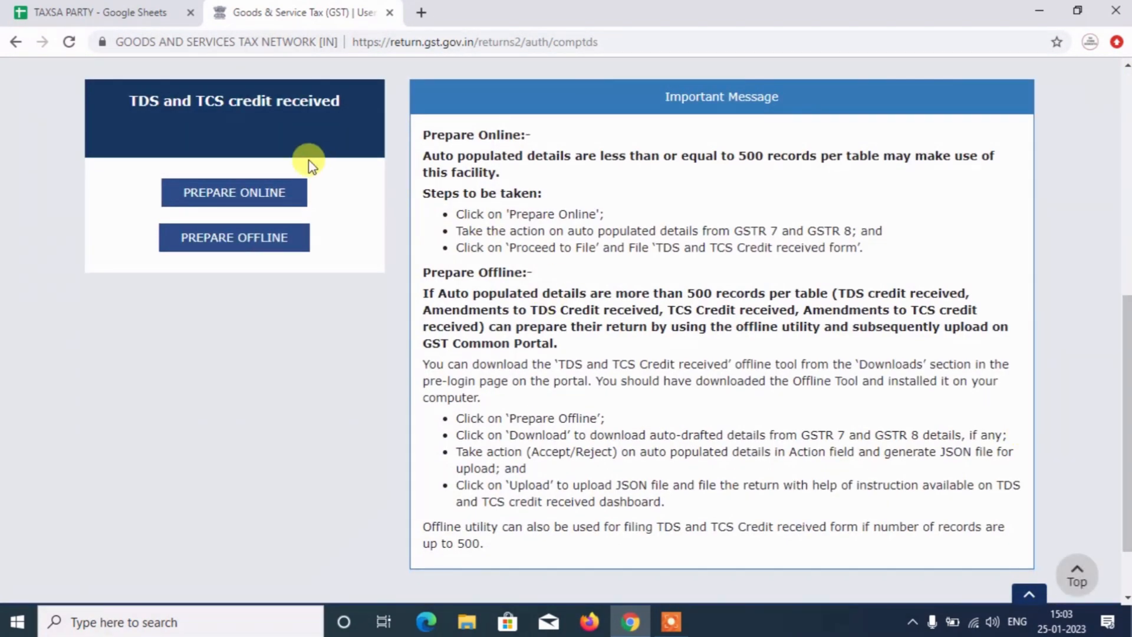
{"action": "left_click", "coordinate": [265, 188]}
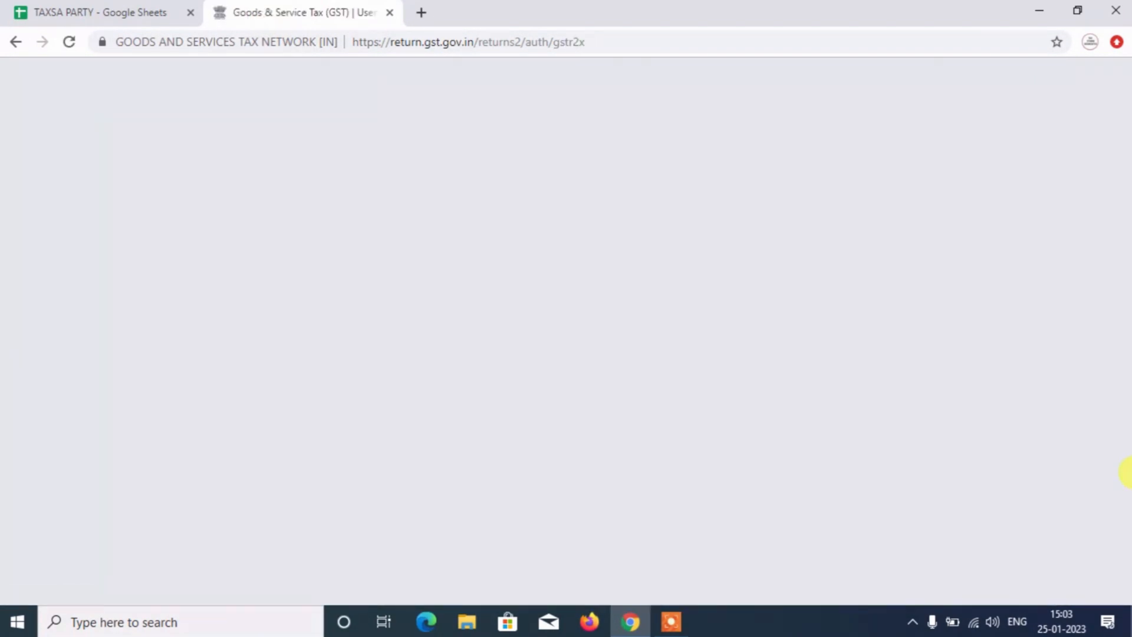
Open the November TCS Credit received records and examine the values reported by each collector
{"action": "scroll", "coordinate": [1123, 468], "scroll_direction": "down", "scroll_amount": 10}
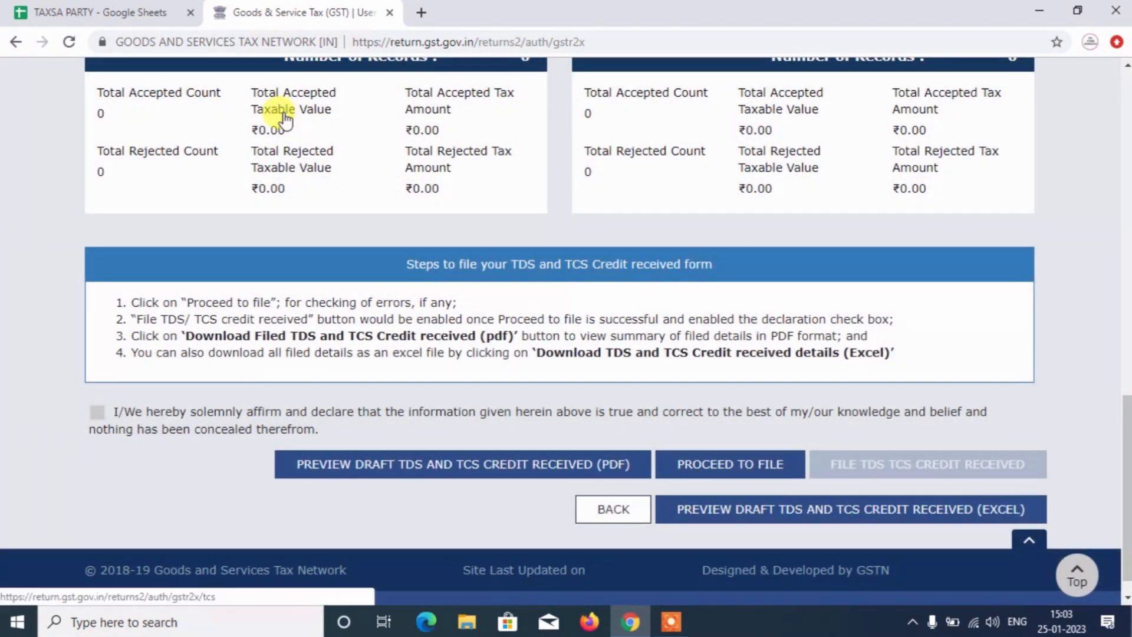
{"action": "left_click", "coordinate": [284, 113]}
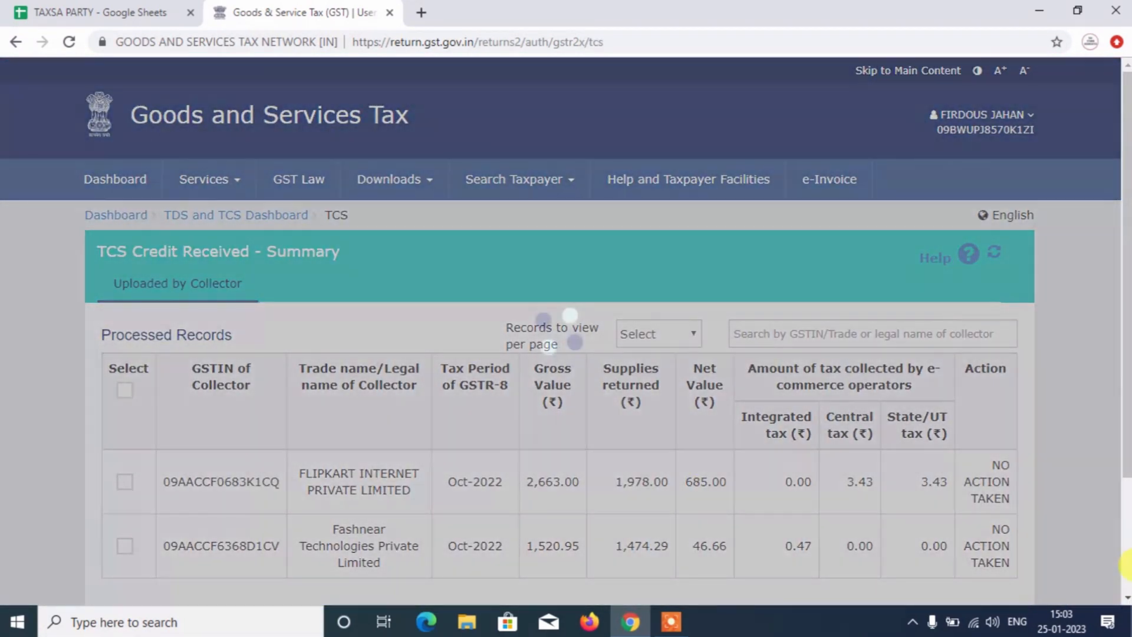
{"action": "scroll", "coordinate": [595, 401], "scroll_direction": "down", "scroll_amount": 3}
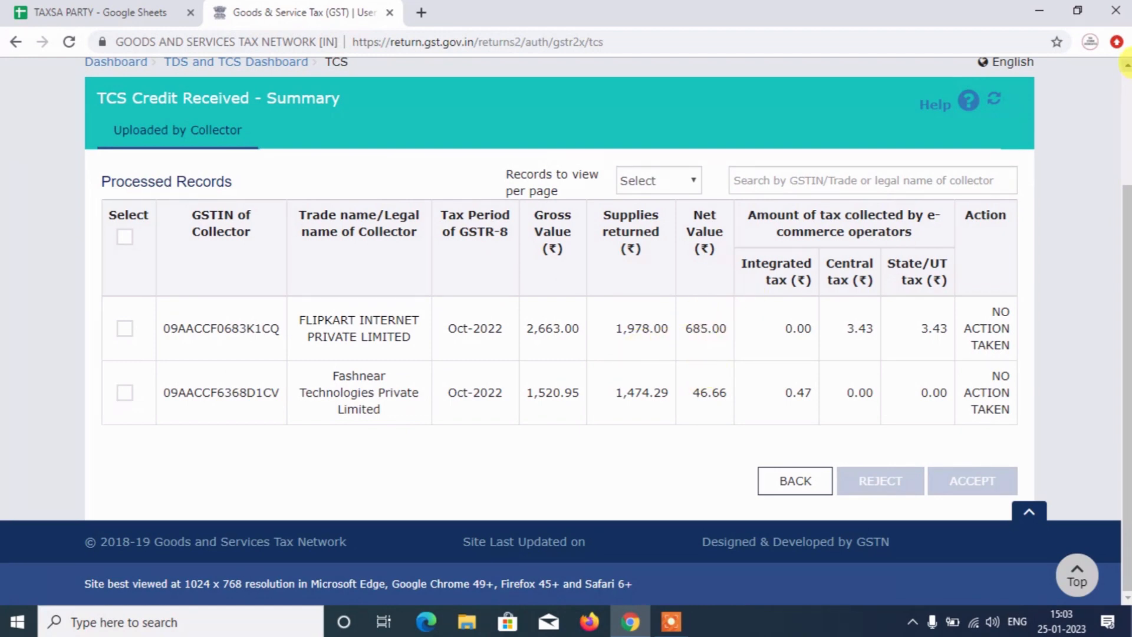
{"action": "left_click", "coordinate": [1126, 112]}
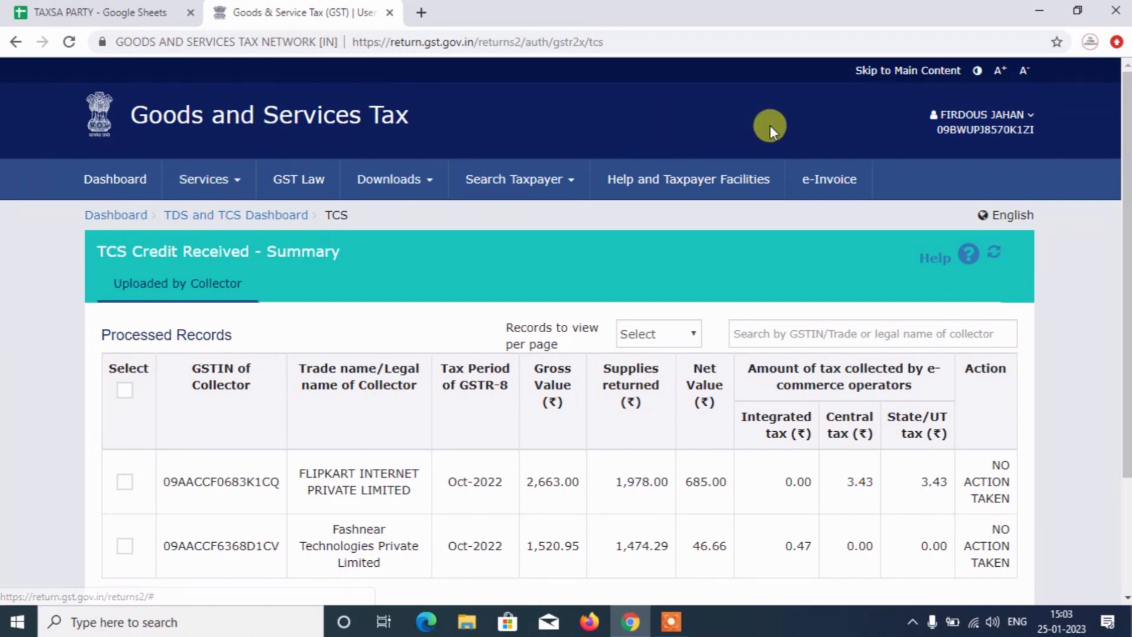
Open the December 2022-23 TDS and TCS credit form for online preparation and view its TCS Credit received records
{"action": "left_click", "coordinate": [230, 216]}
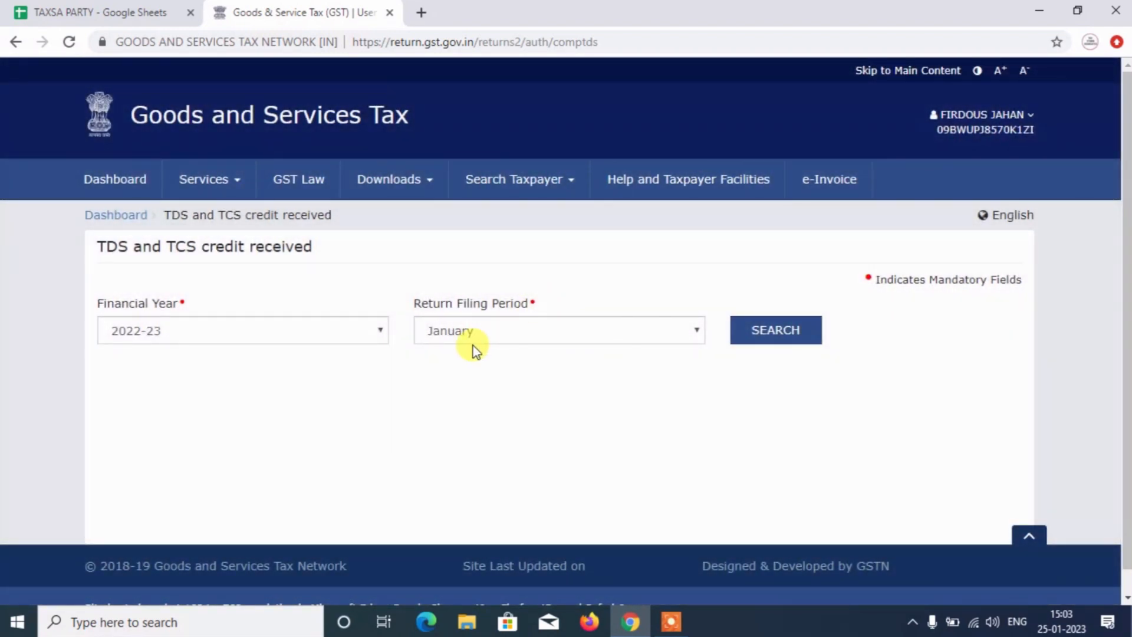
{"action": "left_click", "coordinate": [471, 338]}
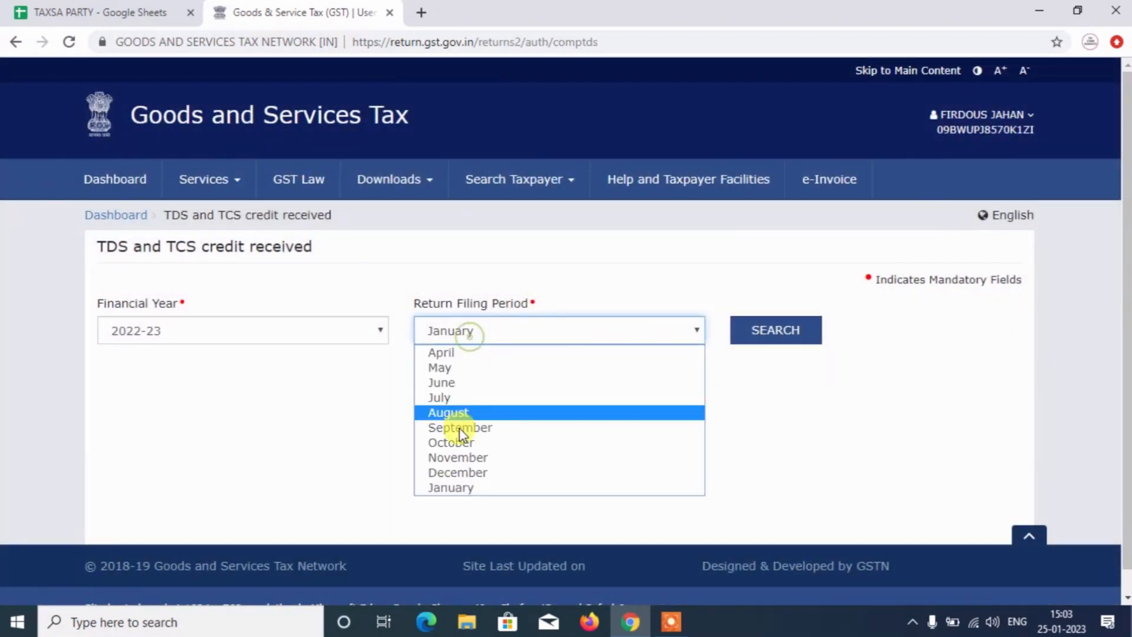
{"action": "left_click", "coordinate": [465, 473]}
{"action": "left_click", "coordinate": [788, 325]}
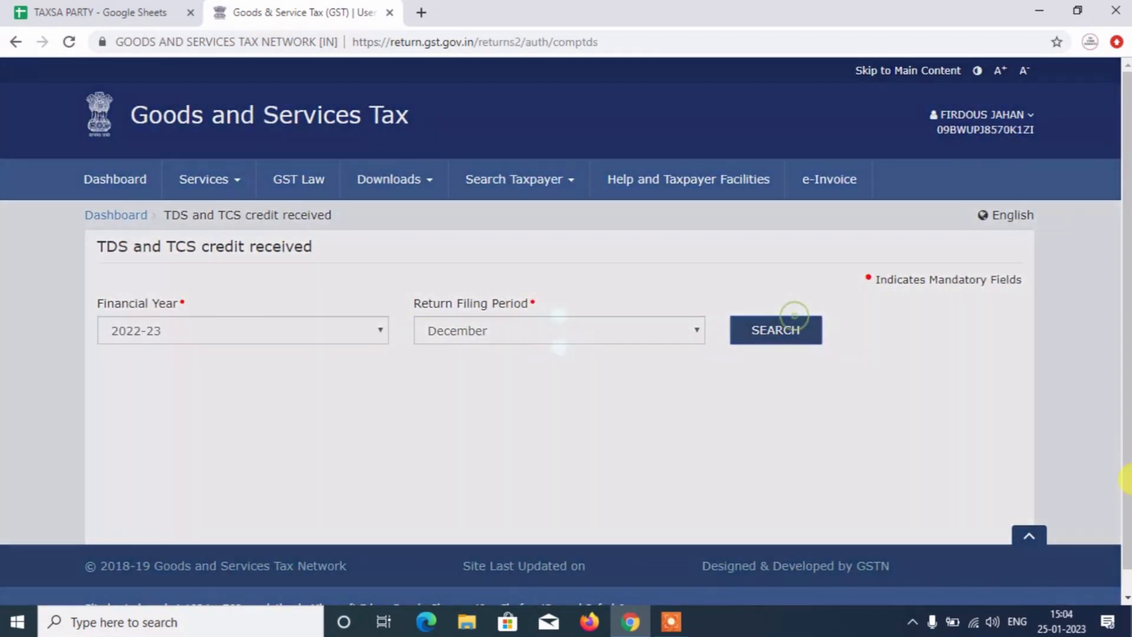
{"action": "left_click", "coordinate": [1127, 501]}
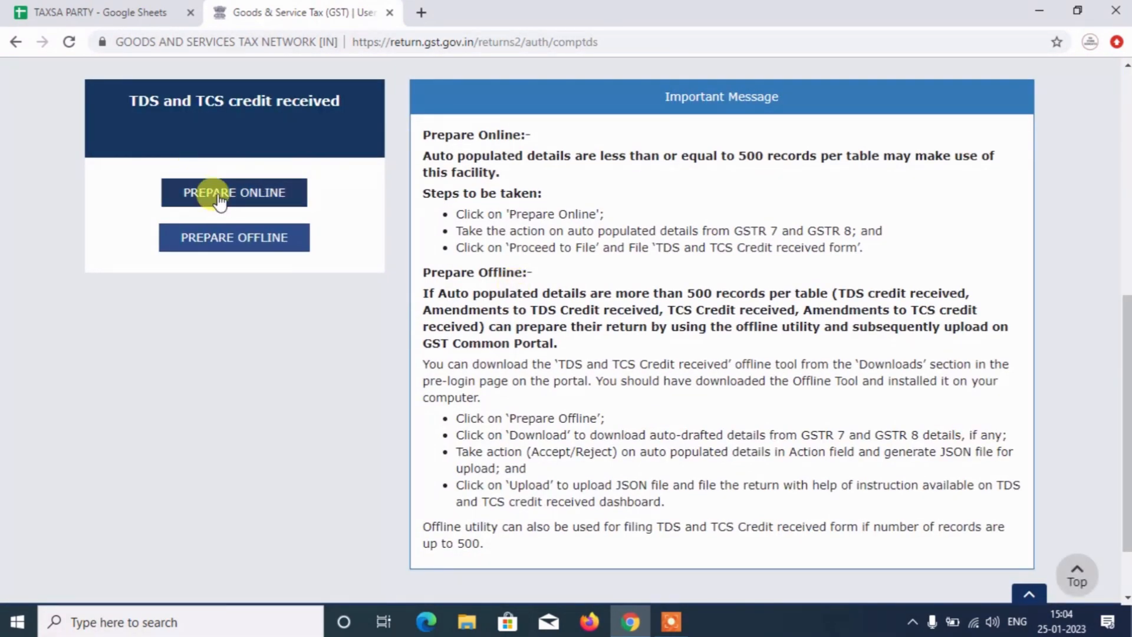
{"action": "left_click", "coordinate": [223, 197]}
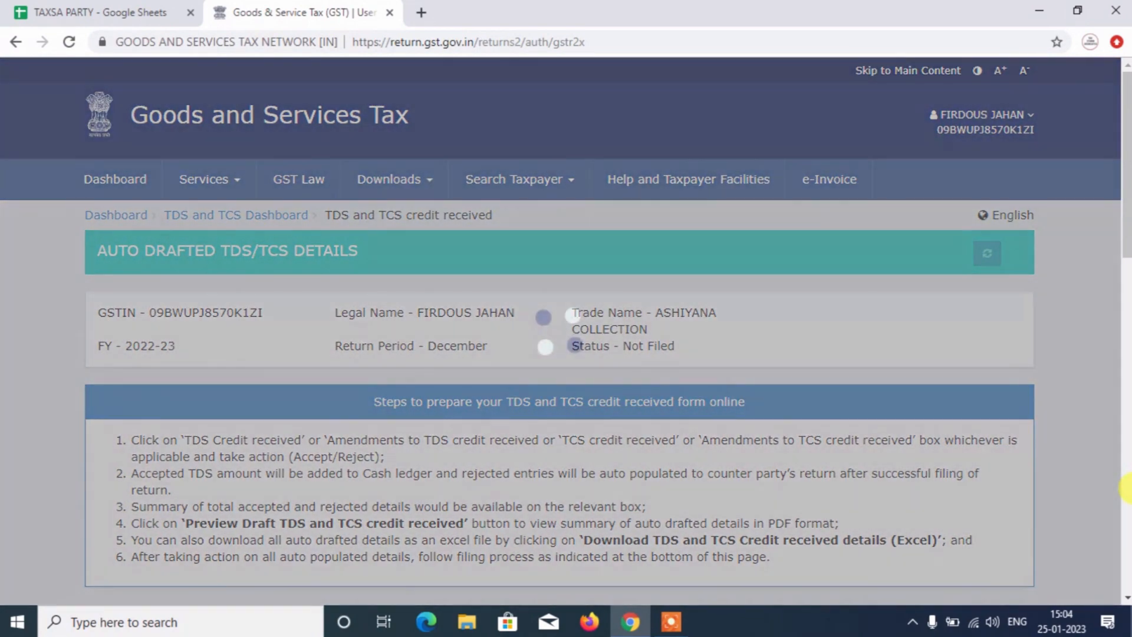
{"action": "left_click", "coordinate": [1127, 489]}
{"action": "left_click", "coordinate": [489, 499]}
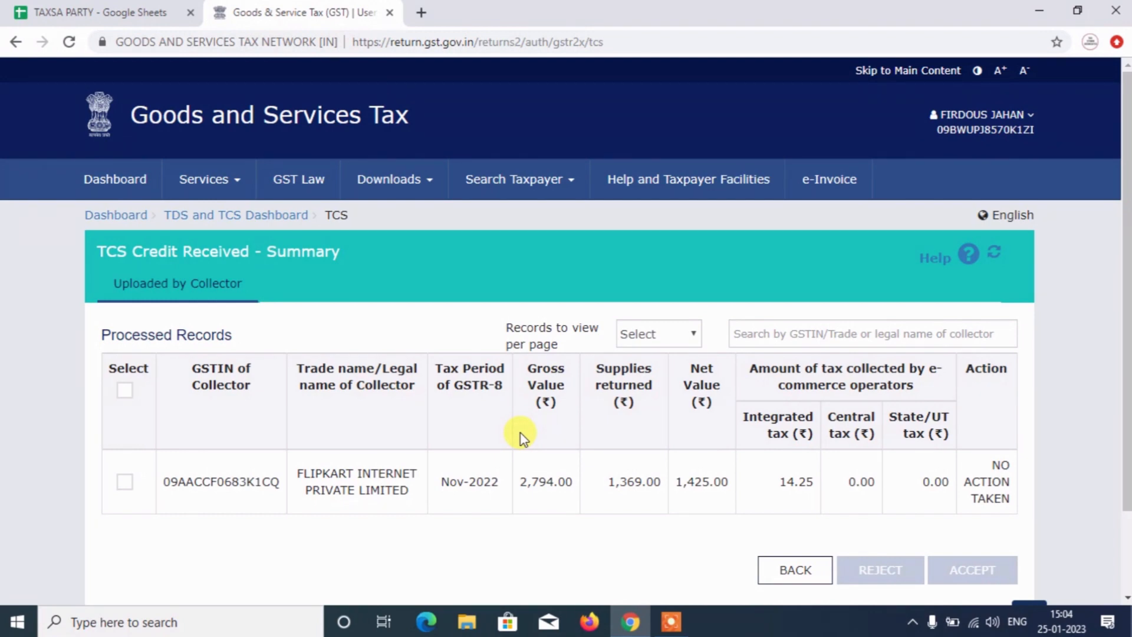
Switch to the desktop's AASHIYANA COLLECTION folder and open the October workbook "flipkart sale report41000" in Excel
{"action": "key", "text": "super+d"}
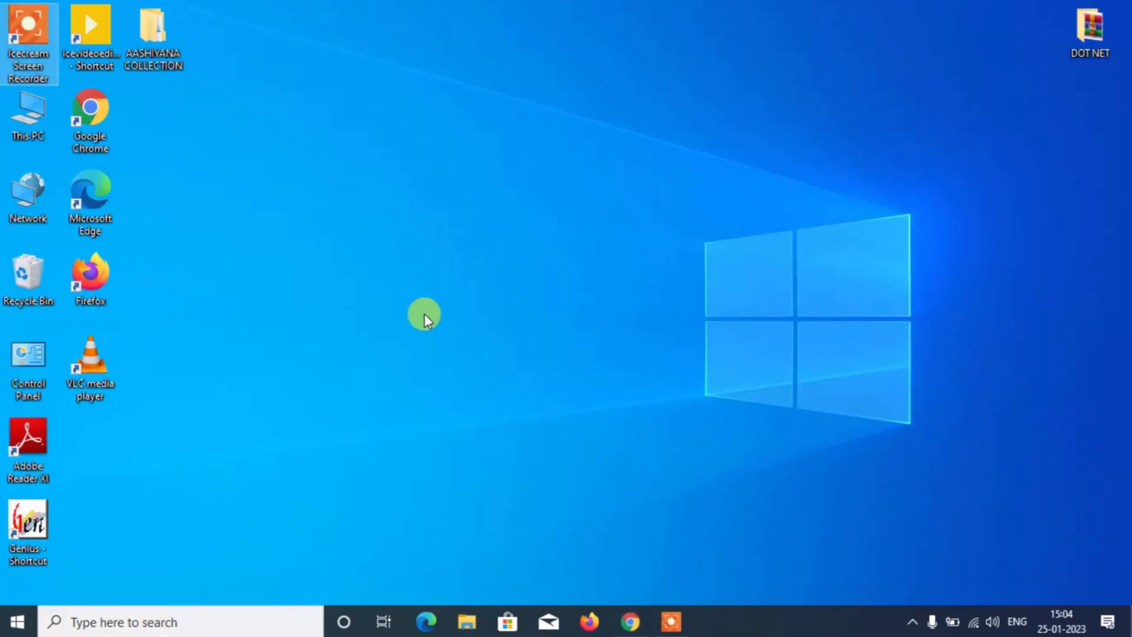
{"action": "double_click", "coordinate": [154, 40]}
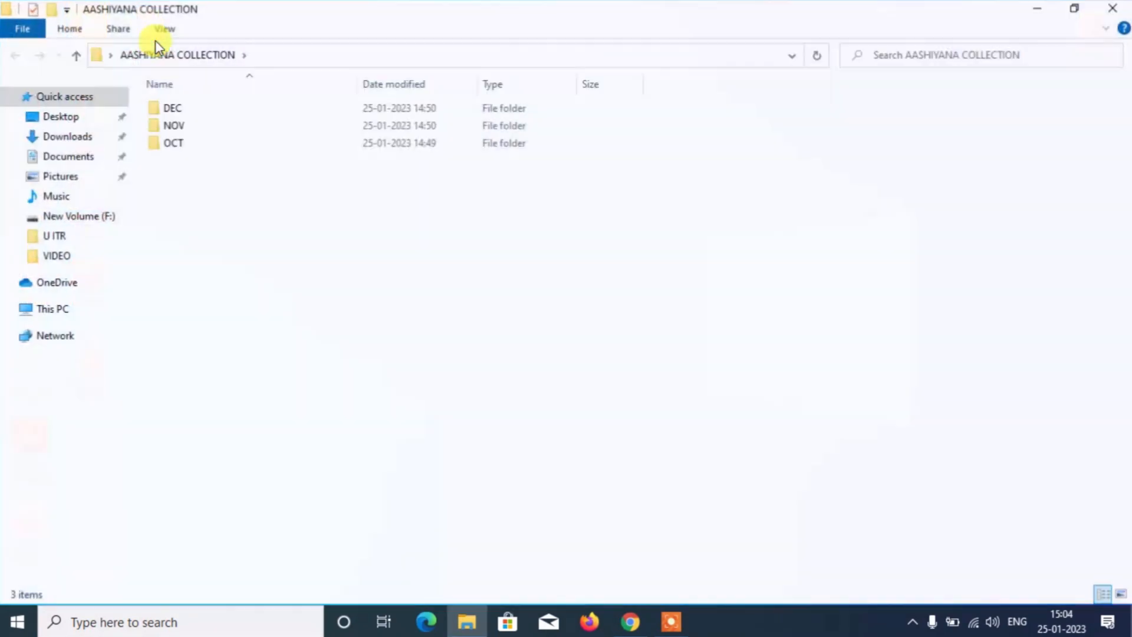
{"action": "left_click", "coordinate": [205, 107]}
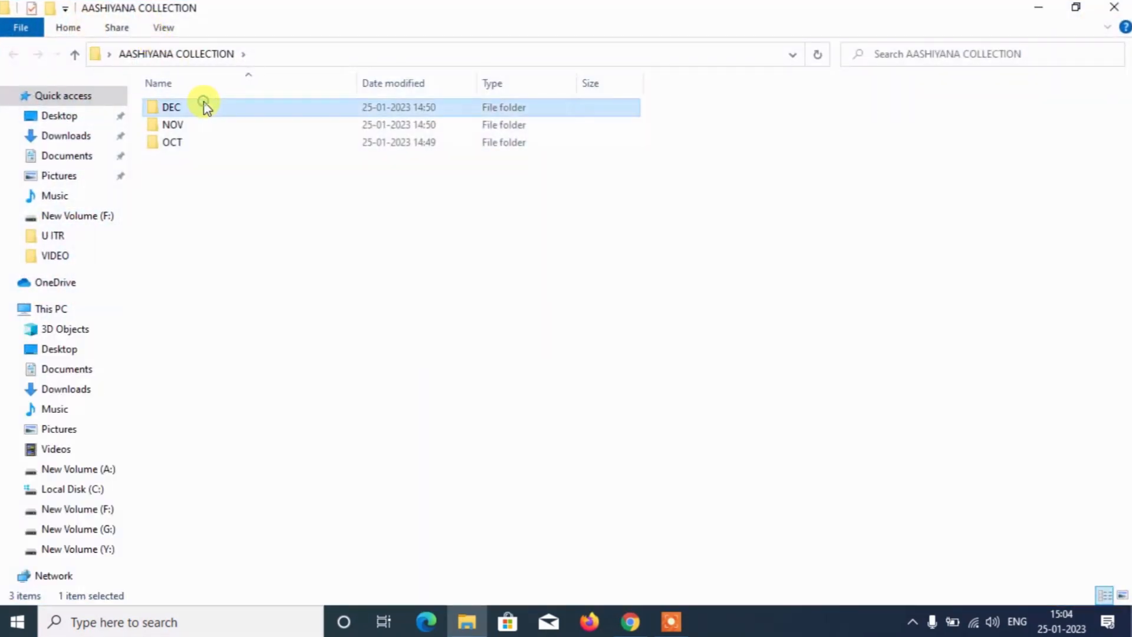
{"action": "left_click", "coordinate": [186, 128]}
{"action": "left_click", "coordinate": [182, 144]}
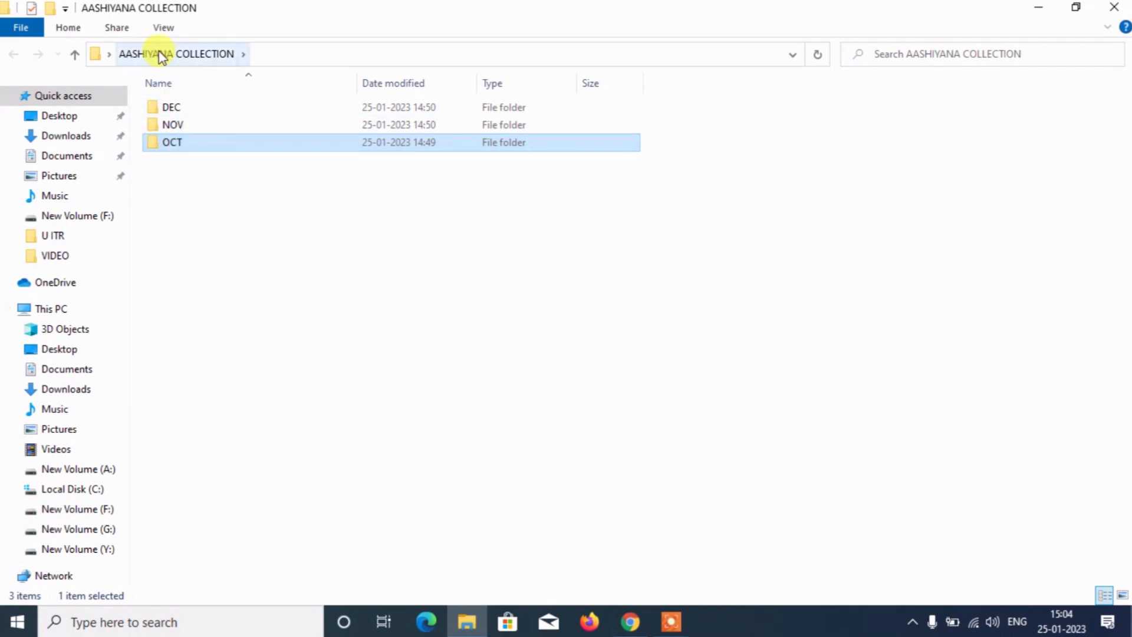
{"action": "double_click", "coordinate": [200, 147]}
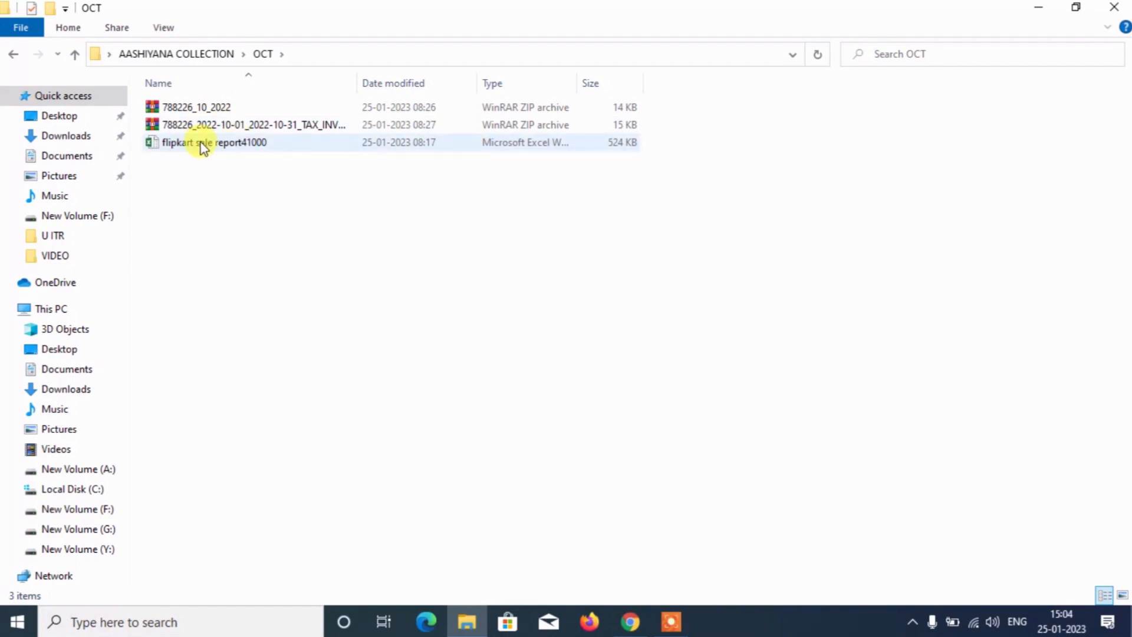
{"action": "left_click", "coordinate": [202, 147]}
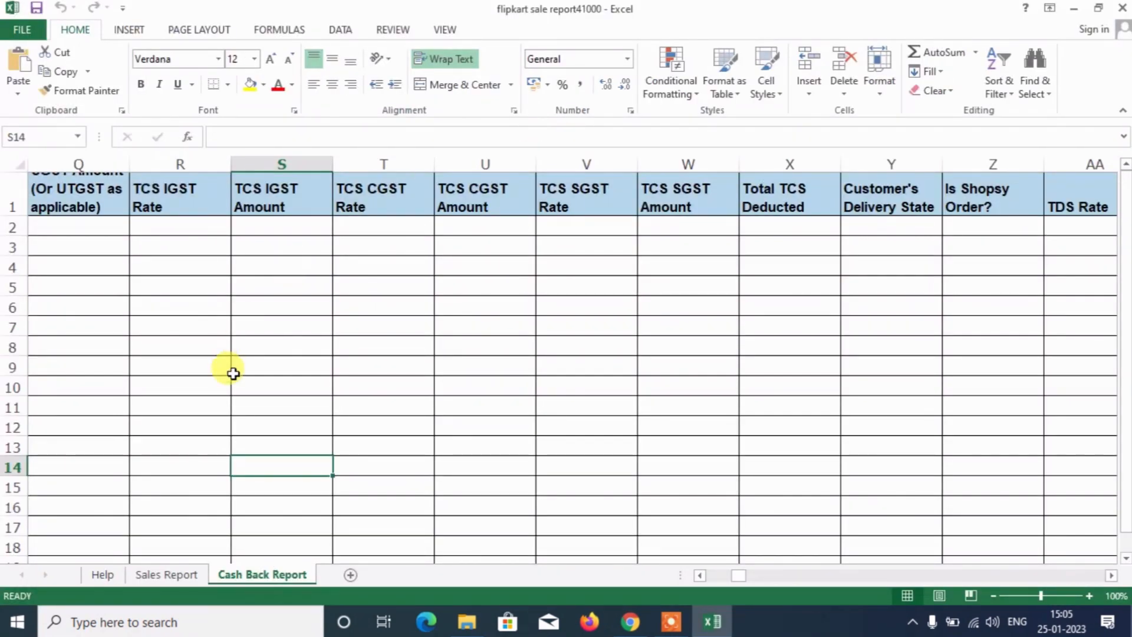
Add a new sheet after the Sales Report sheet and enter the headers STATE, EVENT, RATE and TAXABLE in A1:D1
{"action": "left_click", "coordinate": [150, 575]}
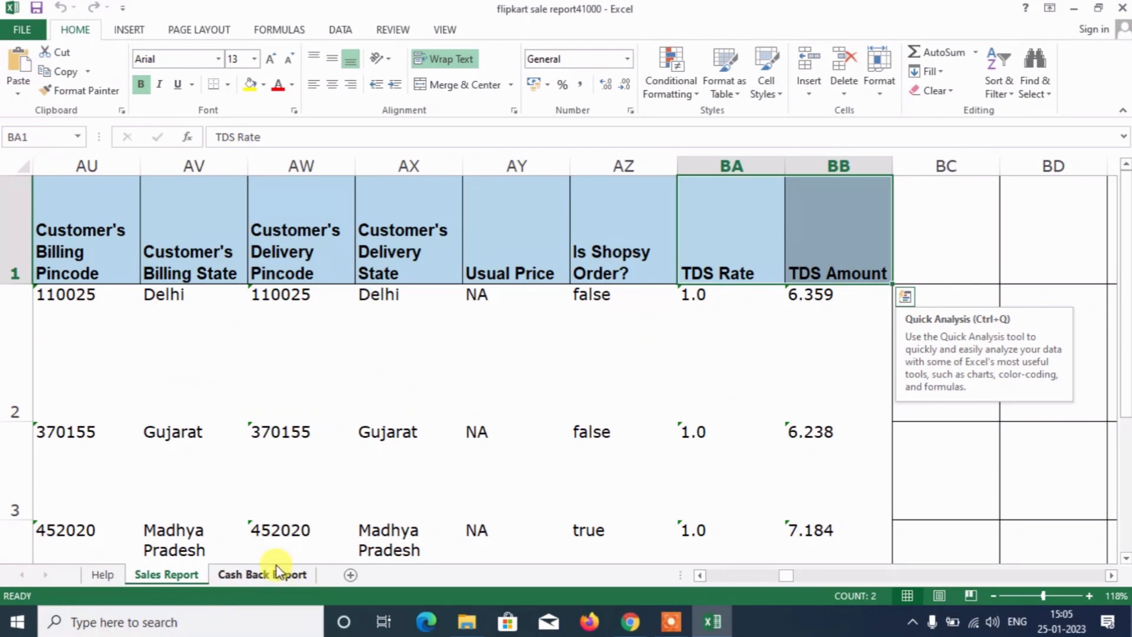
{"action": "left_click", "coordinate": [351, 575]}
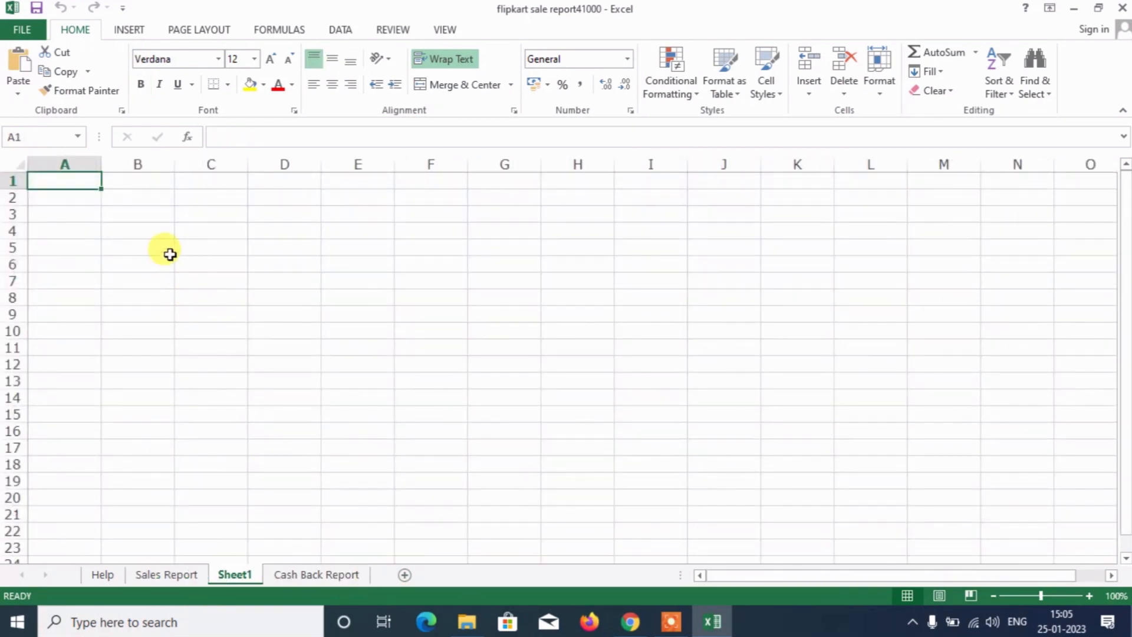
{"action": "type", "text": "state"}
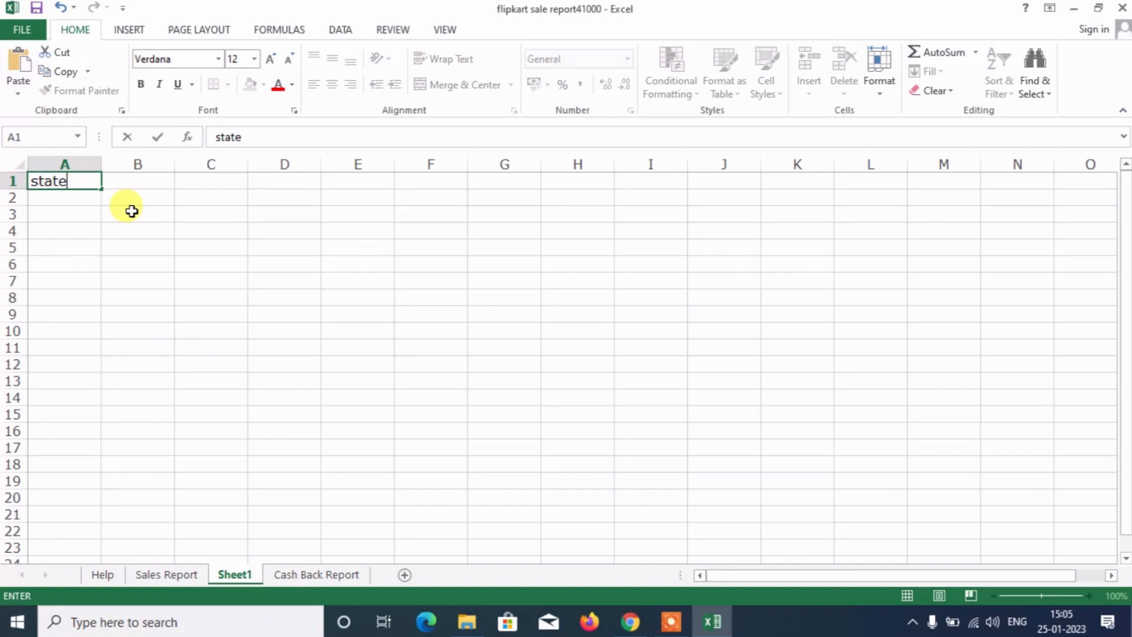
{"action": "key", "text": "Escape"}
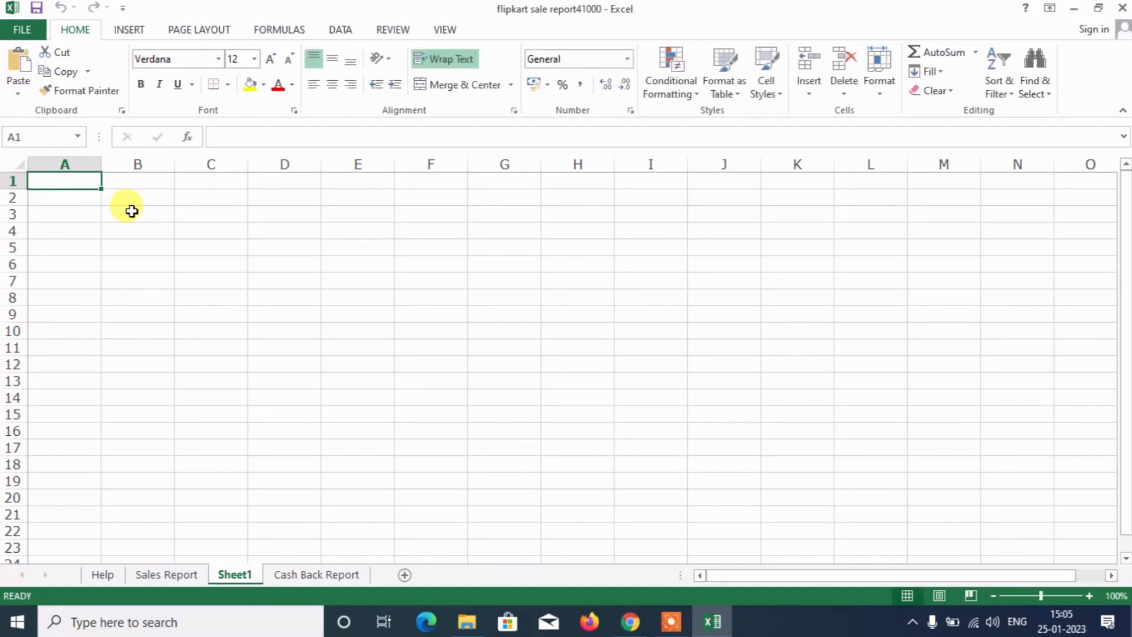
{"action": "type", "text": "STATE"}
{"action": "key", "text": "Tab"}
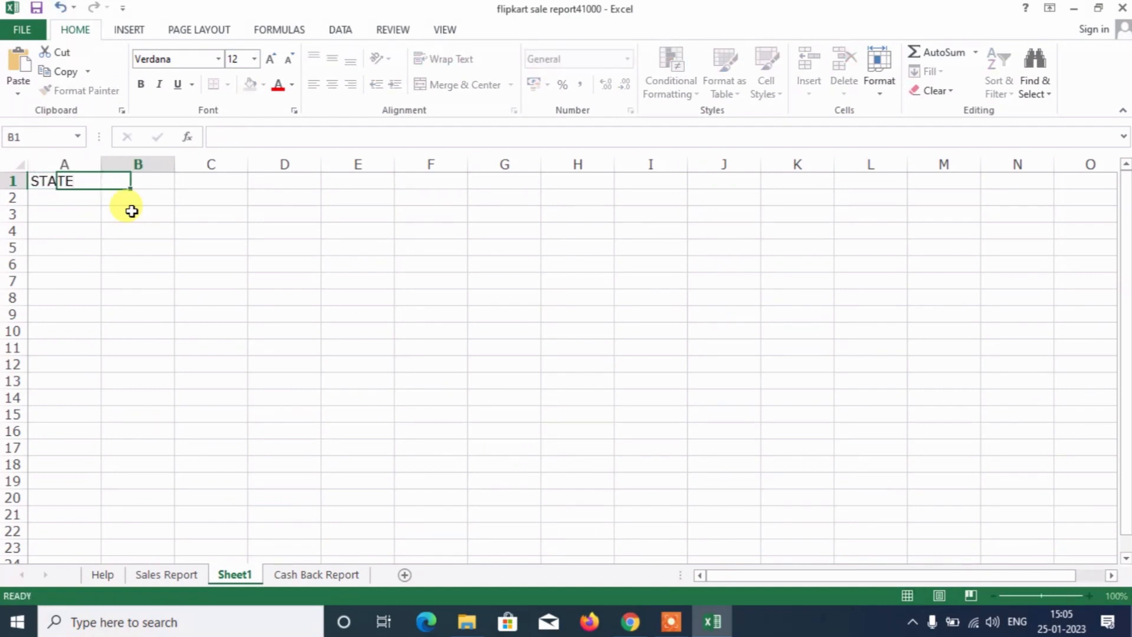
{"action": "type", "text": "EV"}
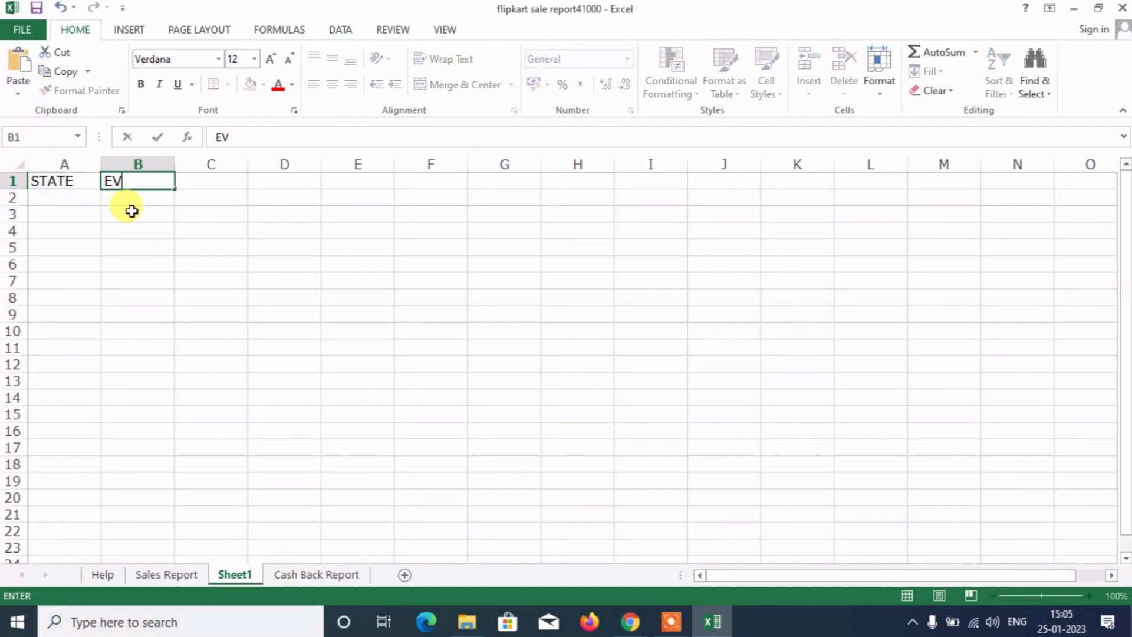
{"action": "type", "text": "ENT"}
{"action": "key", "text": "Tab"}
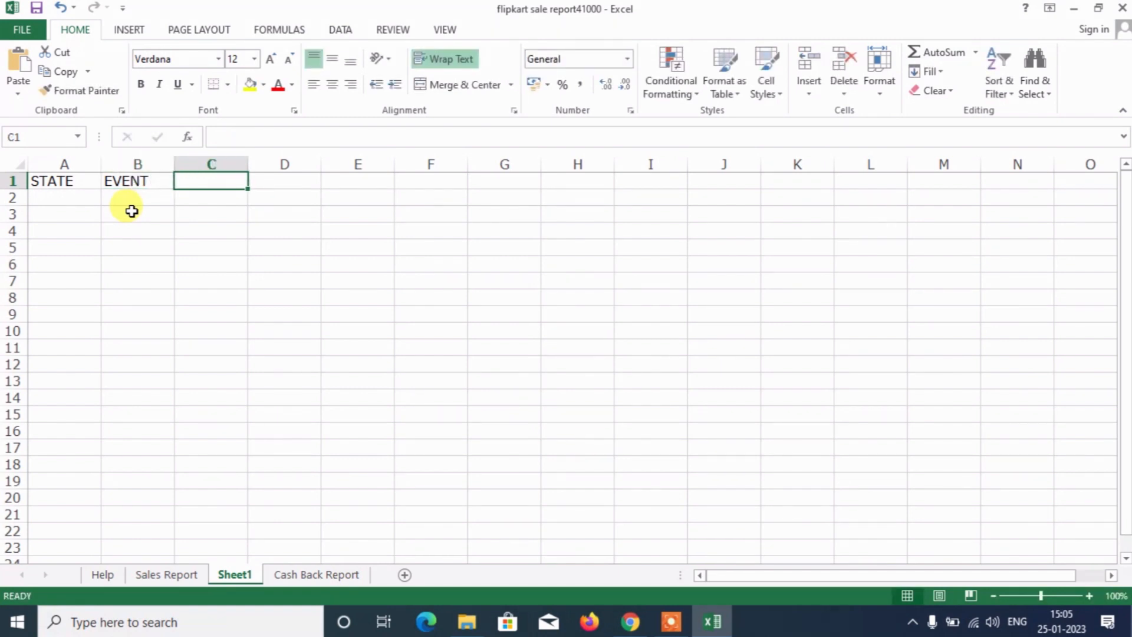
{"action": "type", "text": "U"}
{"action": "key", "text": "Escape"}
{"action": "type", "text": "RATE"}
{"action": "key", "text": "Tab"}
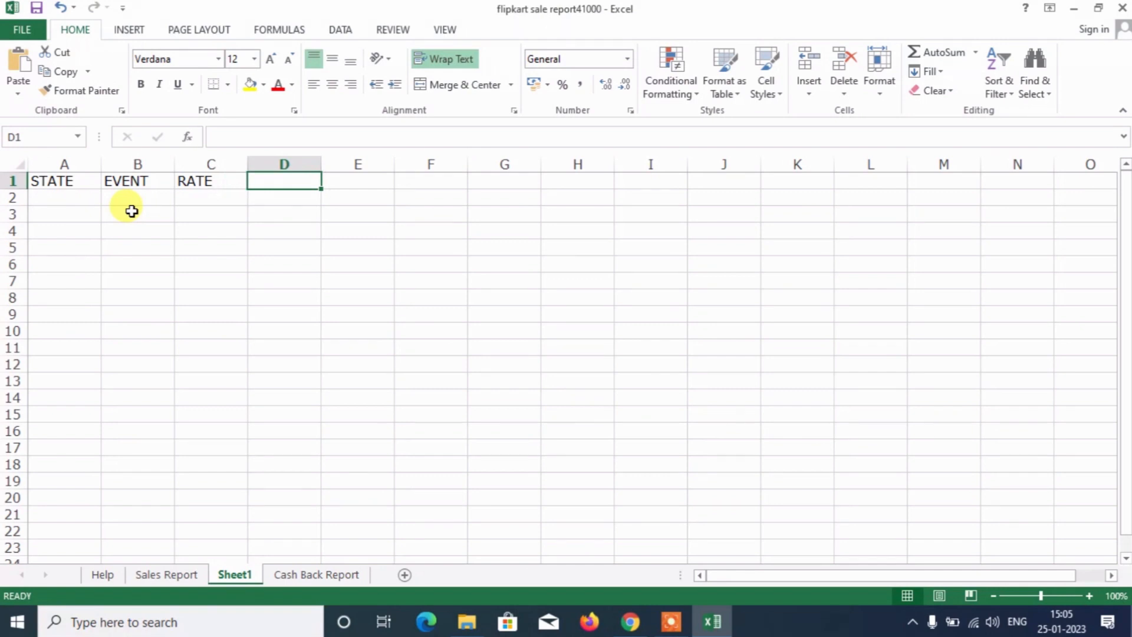
{"action": "type", "text": "TAXABLE"}
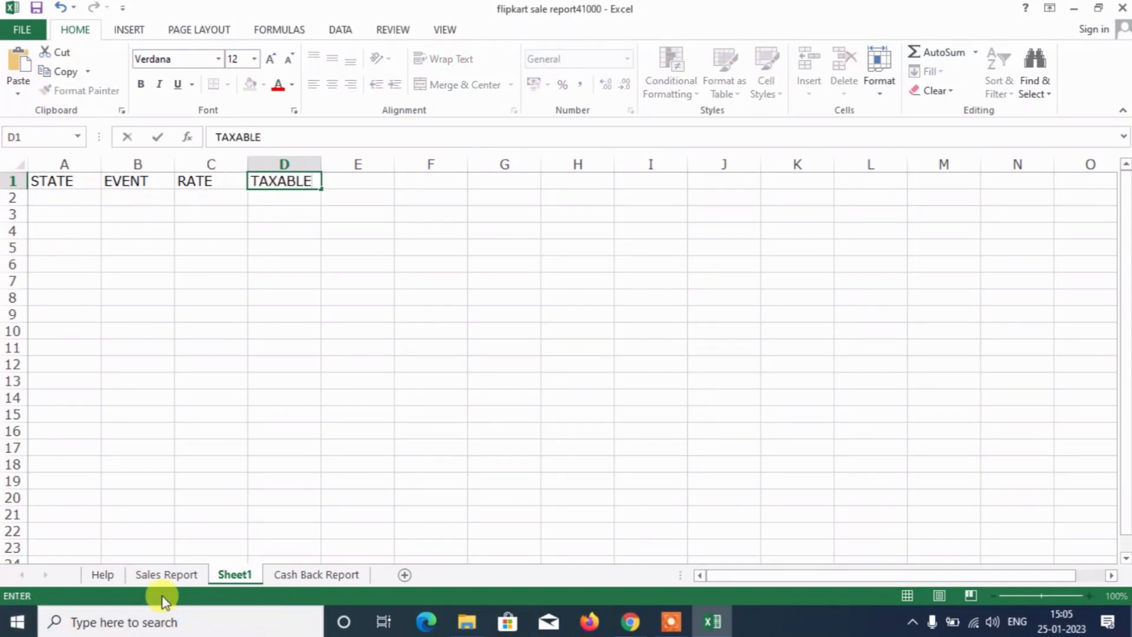
Copy all Event Type entries, H2:H7, from the Sales Report sheet
{"action": "left_click", "coordinate": [163, 575]}
{"action": "left_click", "coordinate": [518, 324]}
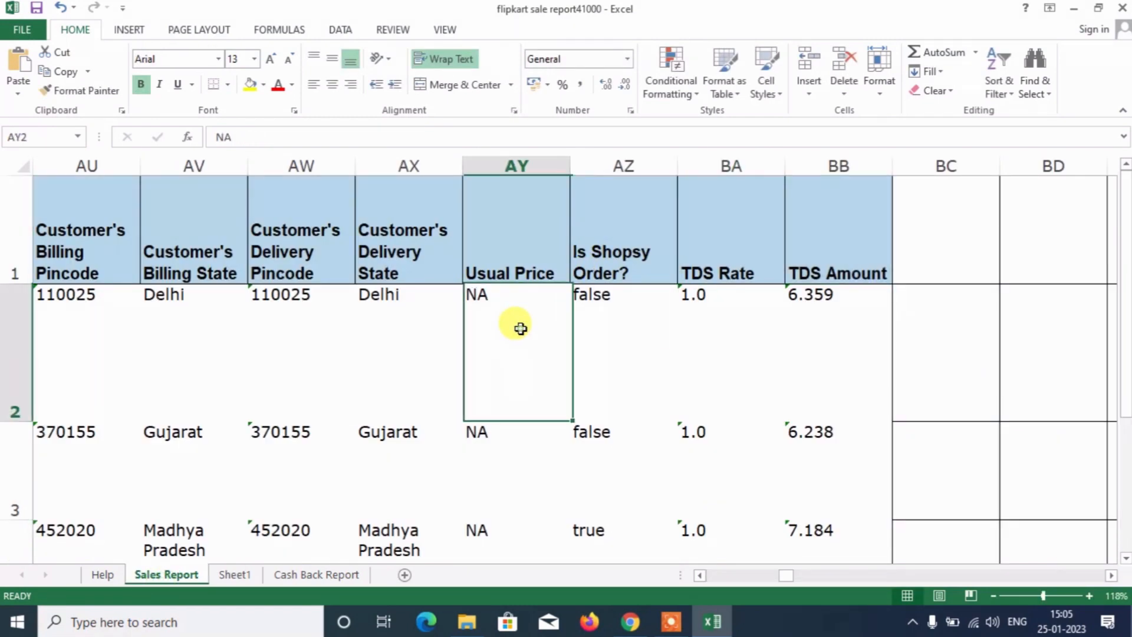
{"action": "key", "text": "Home"}
{"action": "key", "text": "Right"}
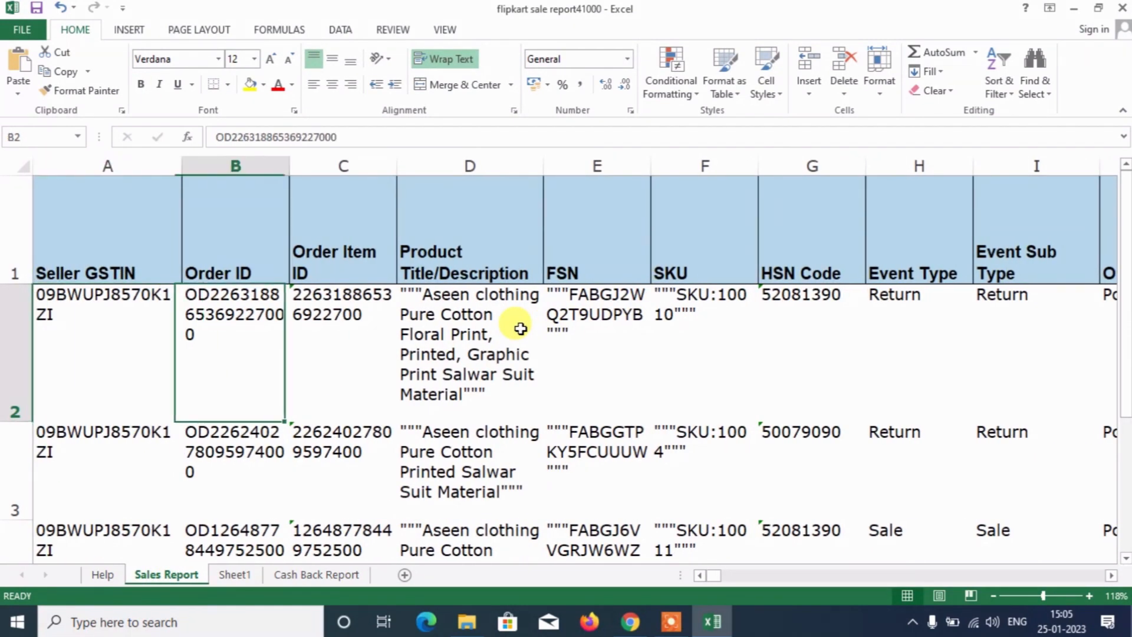
{"action": "key", "text": "Right"}
{"action": "key", "text": "Left"}
{"action": "key", "text": "Left"}
{"action": "key", "text": "Right"}
{"action": "key", "text": "Right"}
{"action": "key", "text": "Right"}
{"action": "key", "text": "Right"}
{"action": "key", "text": "Right"}
{"action": "key", "text": "Right"}
{"action": "key", "text": "Right"}
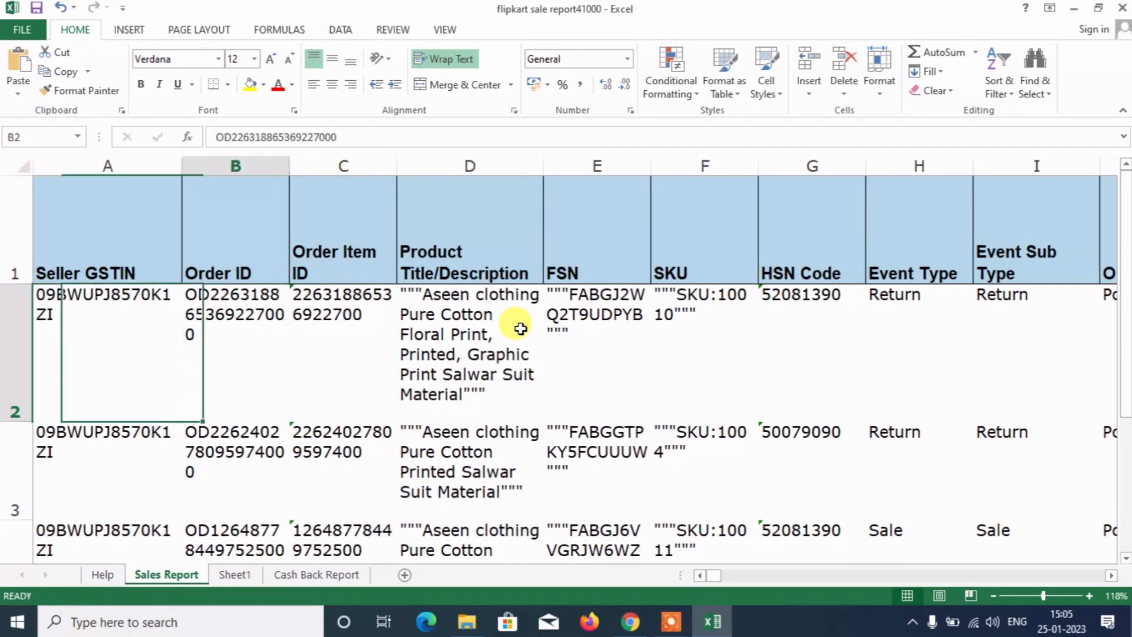
{"action": "key", "text": "Right"}
{"action": "key", "text": "Right"}
{"action": "key", "text": "Right"}
{"action": "key", "text": "Right"}
{"action": "key", "text": "Left"}
{"action": "key", "text": "Left"}
{"action": "key", "text": "Left"}
{"action": "key", "text": "Left"}
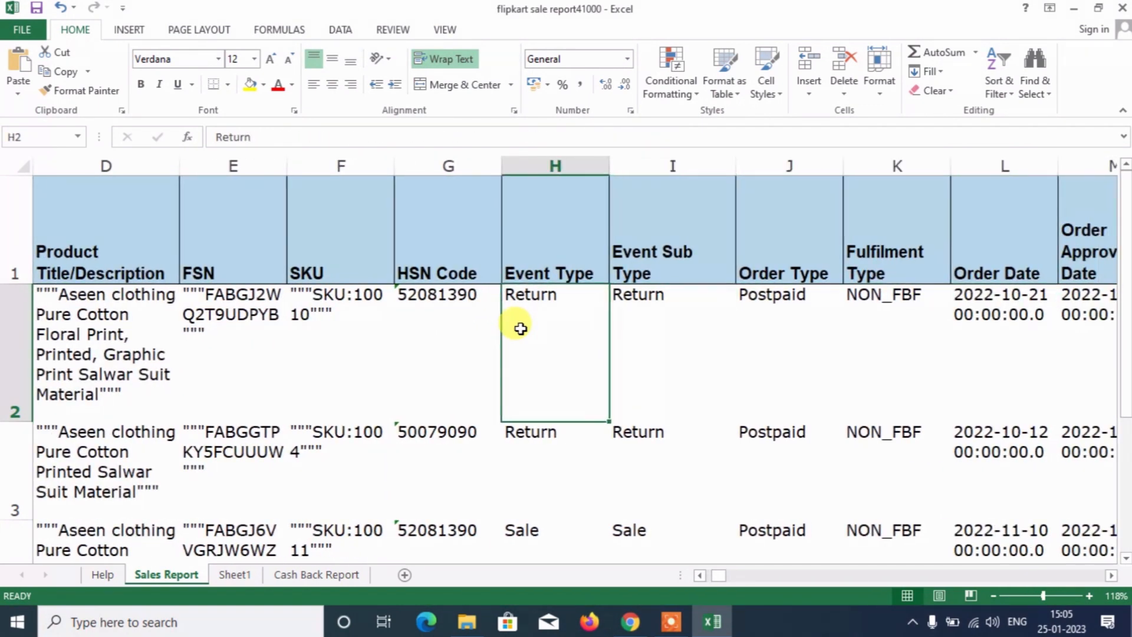
{"action": "key", "text": "ctrl+shift+Down"}
{"action": "key", "text": "ctrl+c"}
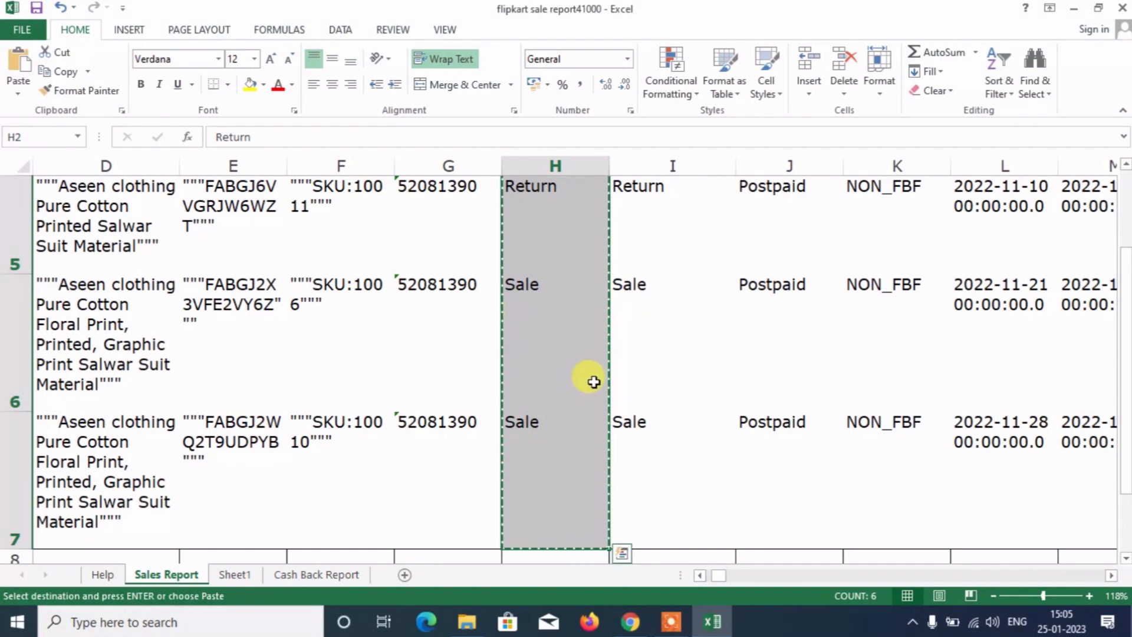
Paste the copied event types under the EVENT header in Sheet1, starting at cell B2
{"action": "left_click", "coordinate": [298, 575]}
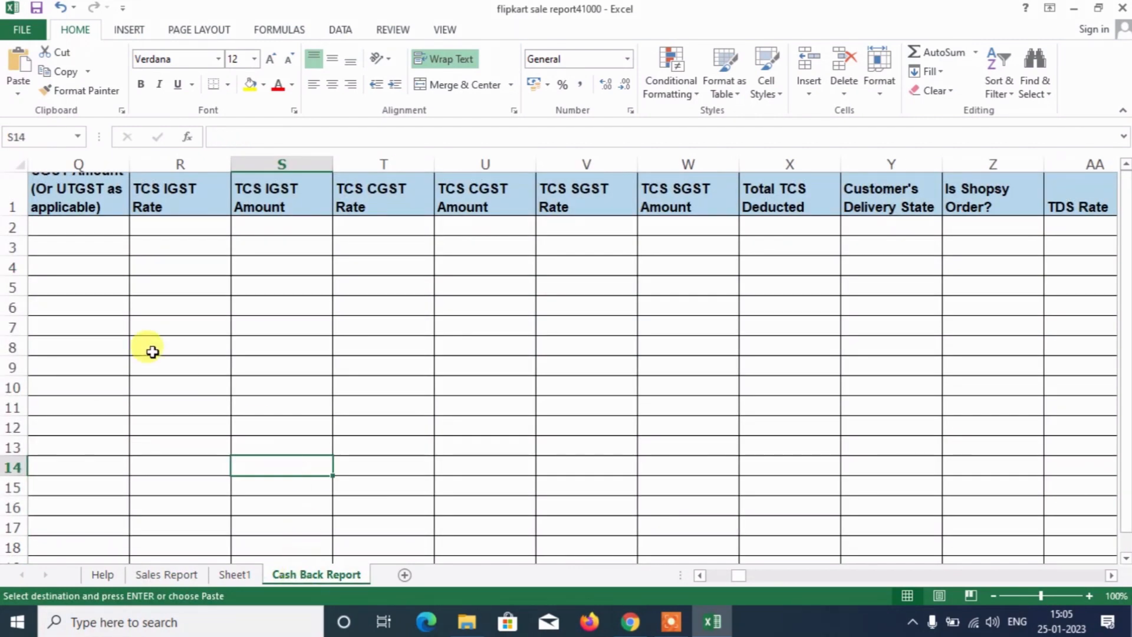
{"action": "left_click", "coordinate": [240, 574]}
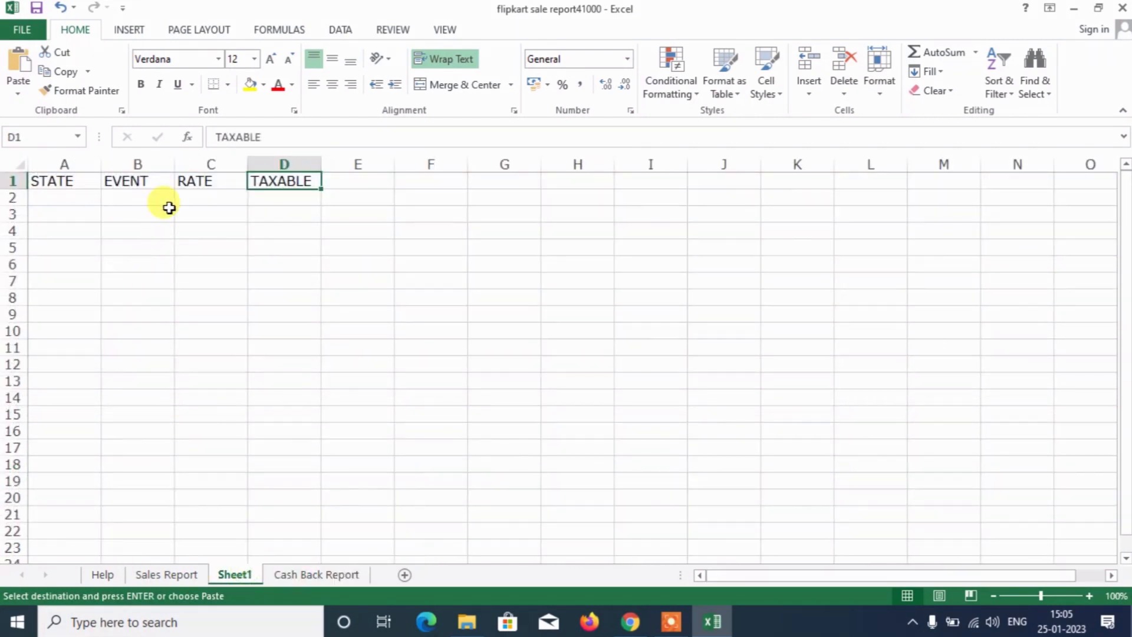
{"action": "left_click", "coordinate": [150, 199]}
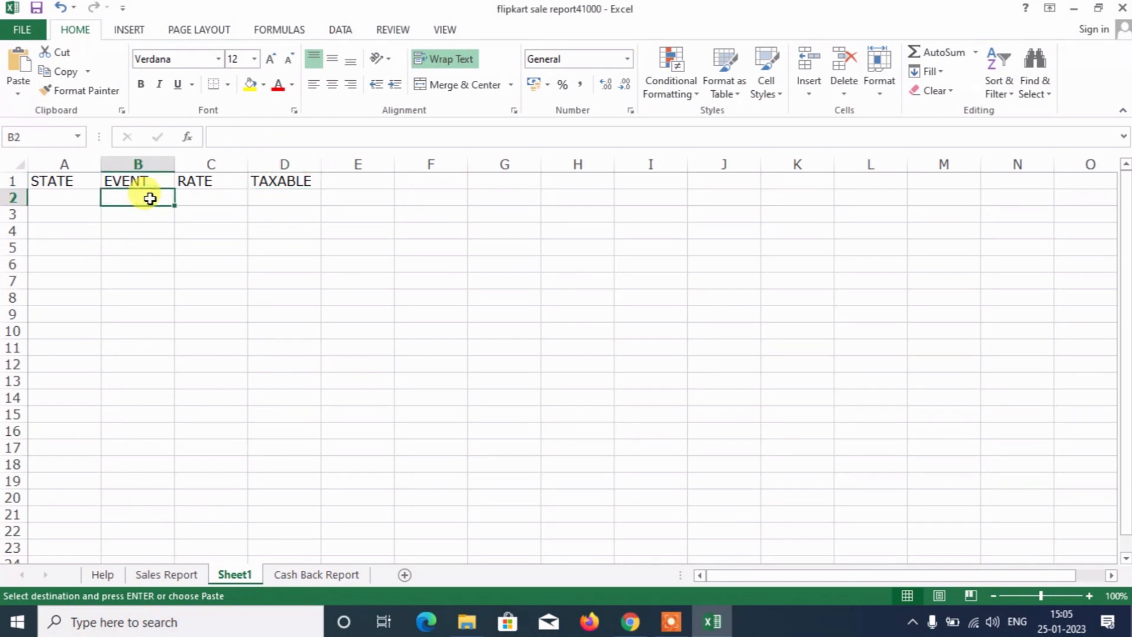
{"action": "key", "text": "ctrl+v"}
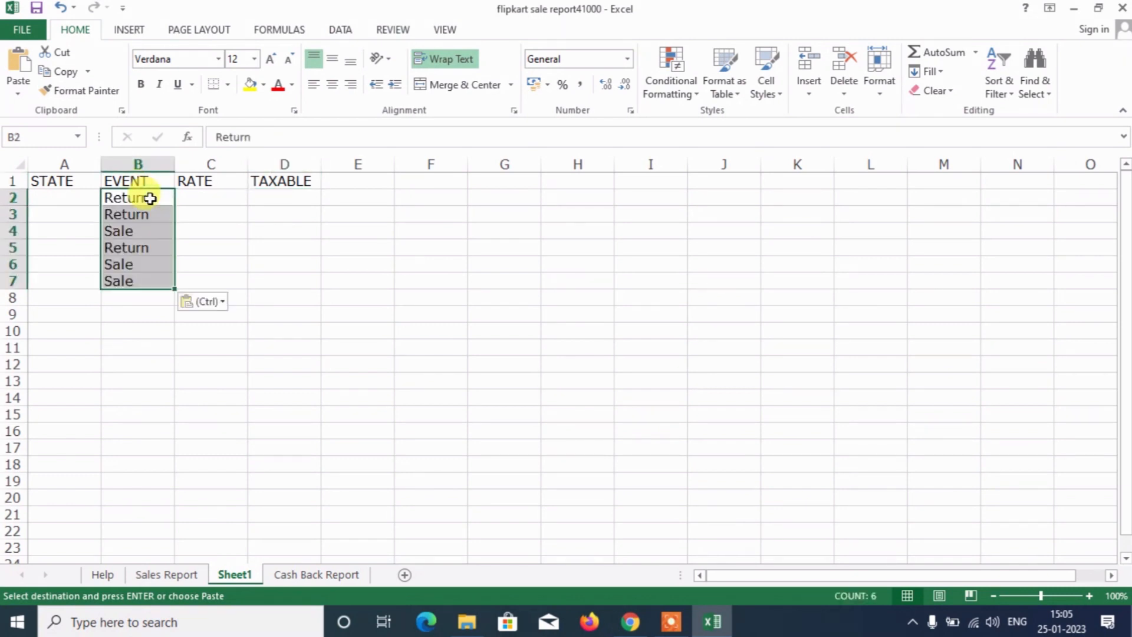
Copy all Taxable Value entries, X2:X7, from the Sales Report sheet
{"action": "left_click", "coordinate": [185, 575]}
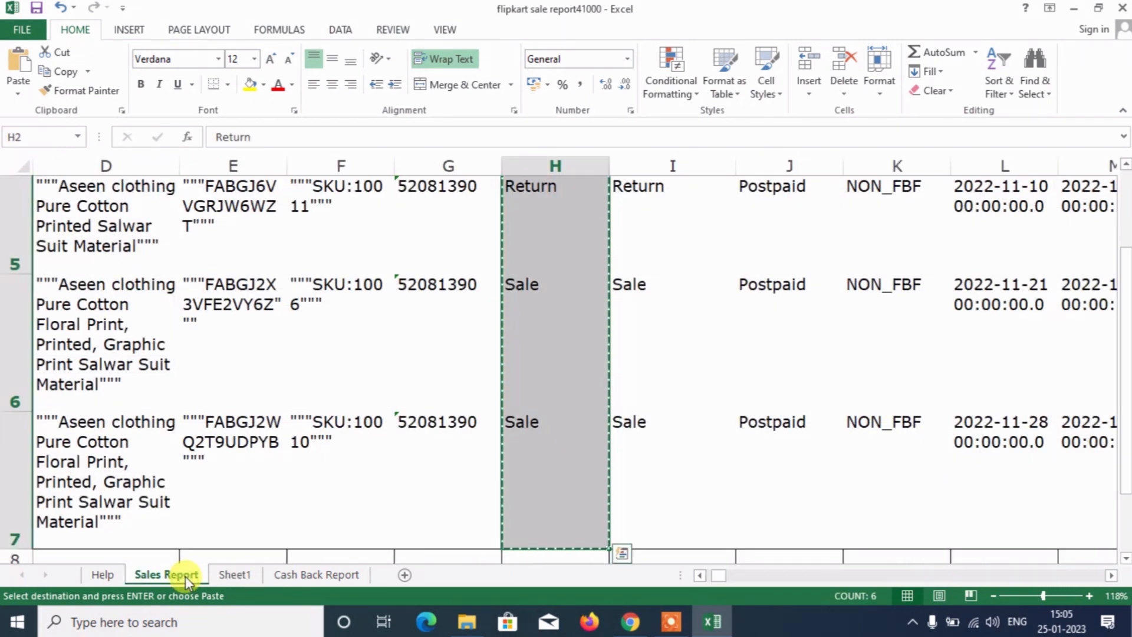
{"action": "key", "text": "Up"}
{"action": "key", "text": "Right"}
{"action": "key", "text": "Right"}
{"action": "key", "text": "Right"}
{"action": "key", "text": "Right"}
{"action": "key", "text": "Right"}
{"action": "key", "text": "Right"}
{"action": "key", "text": "Right"}
{"action": "key", "text": "Right"}
{"action": "key", "text": "Right"}
{"action": "key", "text": "Right"}
{"action": "key", "text": "Right"}
{"action": "key", "text": "Right"}
{"action": "key", "text": "Right"}
{"action": "key", "text": "Right"}
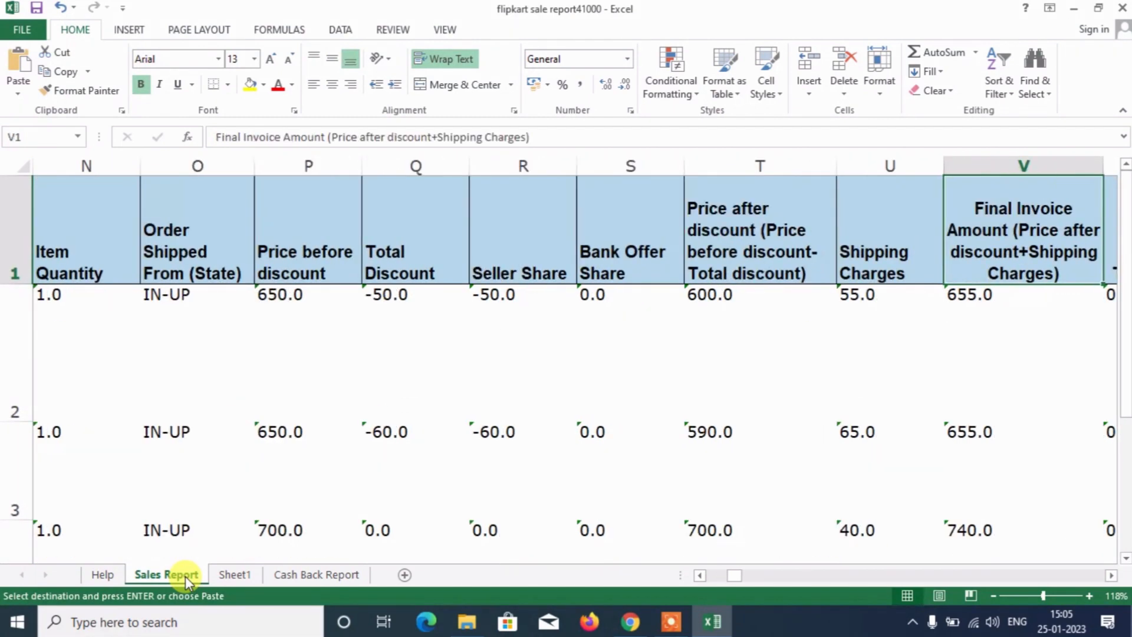
{"action": "key", "text": "Right"}
{"action": "key", "text": "Right"}
{"action": "key", "text": "Right"}
{"action": "key", "text": "Right"}
{"action": "key", "text": "Left"}
{"action": "key", "text": "Left"}
{"action": "key", "text": "Left"}
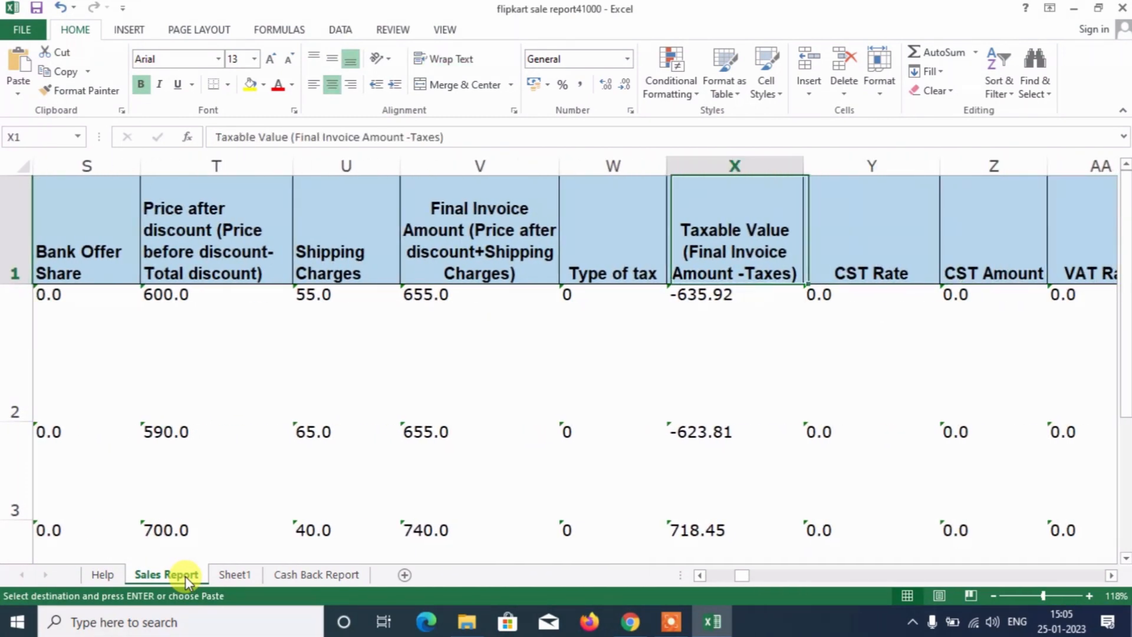
{"action": "key", "text": "Right"}
{"action": "key", "text": "Down"}
{"action": "key", "text": "shift+Down"}
{"action": "key", "text": "shift+Down"}
{"action": "key", "text": "shift+Down"}
{"action": "key", "text": "shift+Down"}
{"action": "key", "text": "shift+Down"}
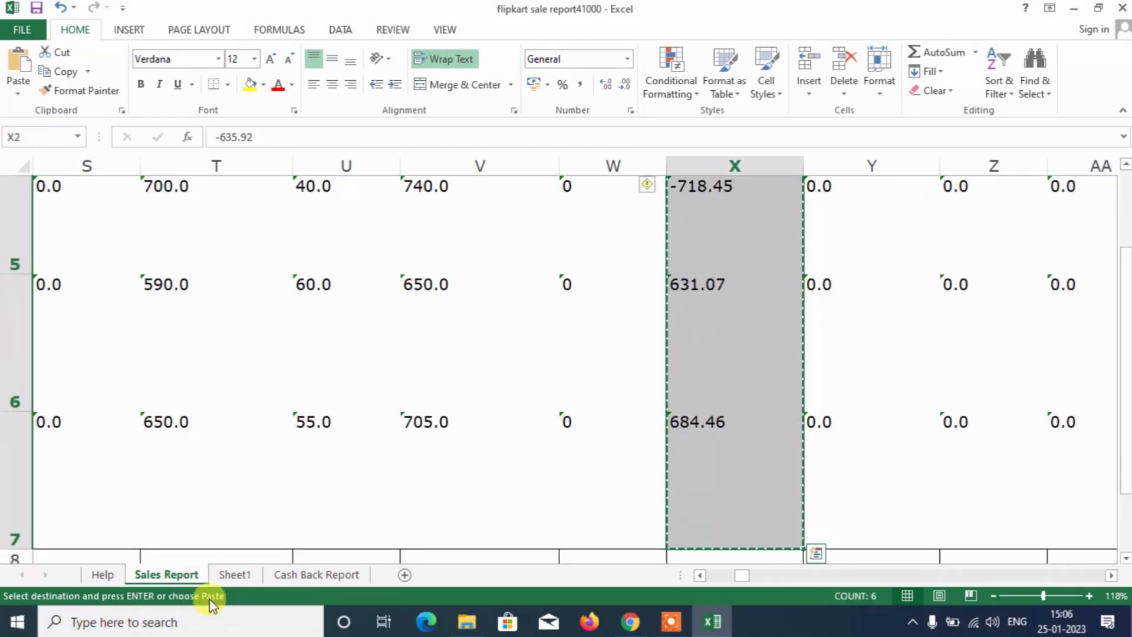
Paste the copied taxable amounts as values only under TAXABLE in Sheet1, starting at D2, and convert them to numbers
{"action": "left_click", "coordinate": [235, 574]}
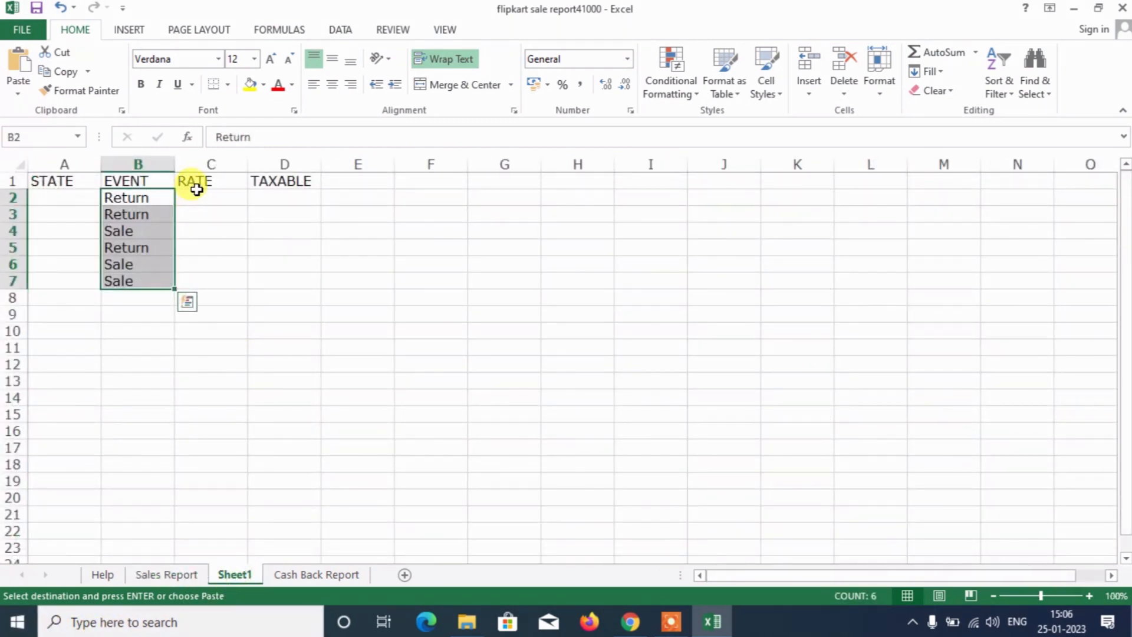
{"action": "left_click", "coordinate": [271, 202]}
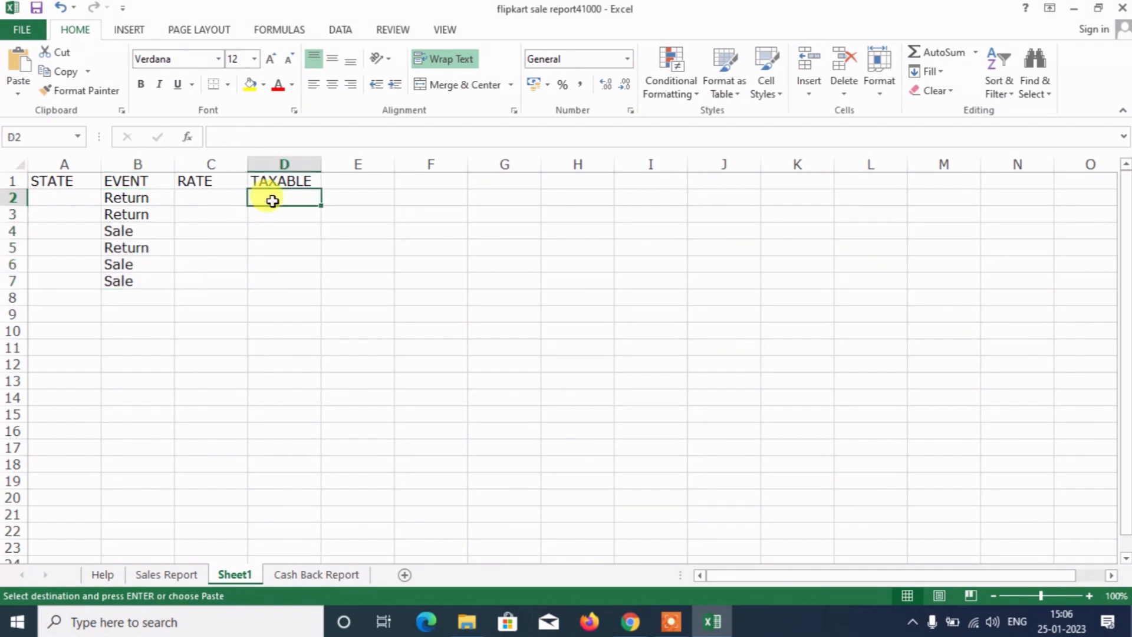
{"action": "key", "text": "ctrl+alt+v"}
{"action": "key", "text": "v"}
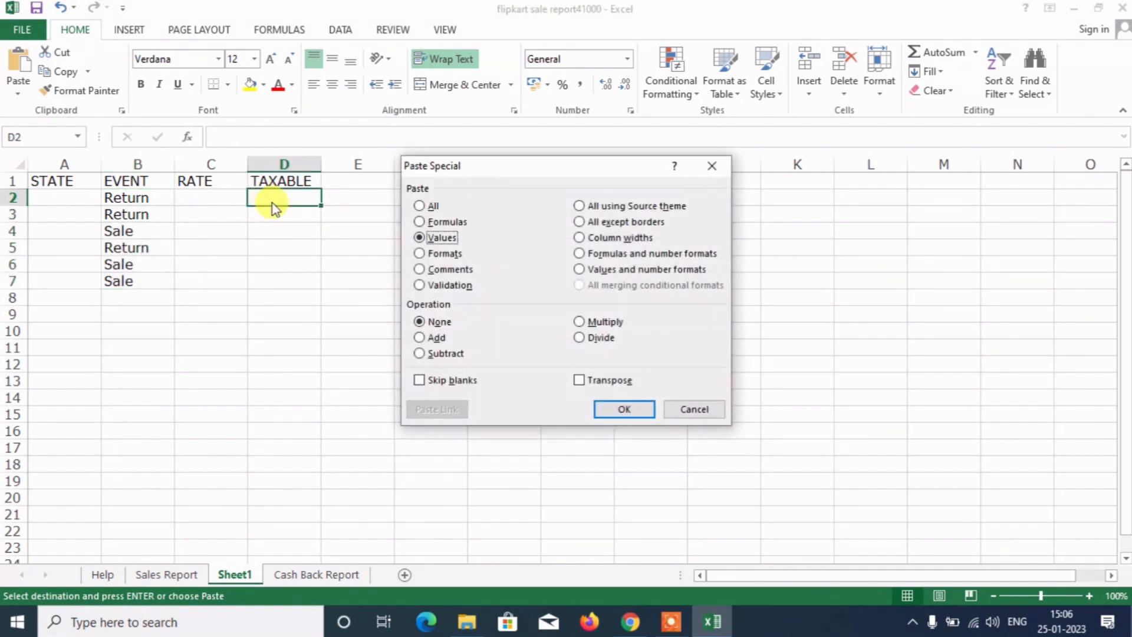
{"action": "key", "text": "t"}
{"action": "key", "text": "v"}
{"action": "key", "text": "Return"}
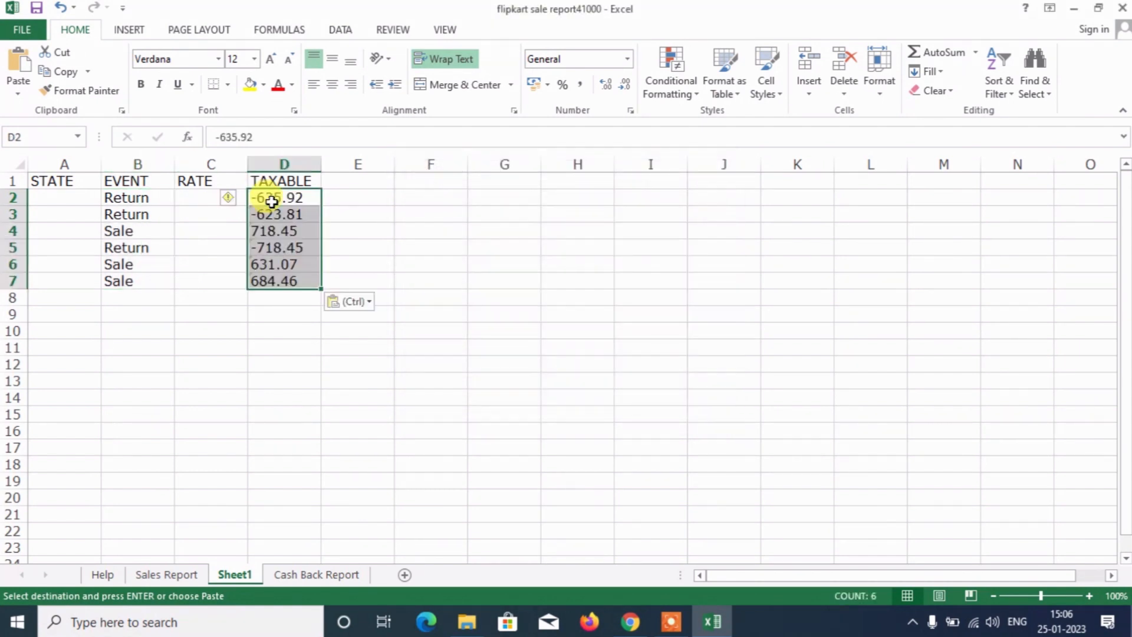
{"action": "left_click", "coordinate": [228, 197]}
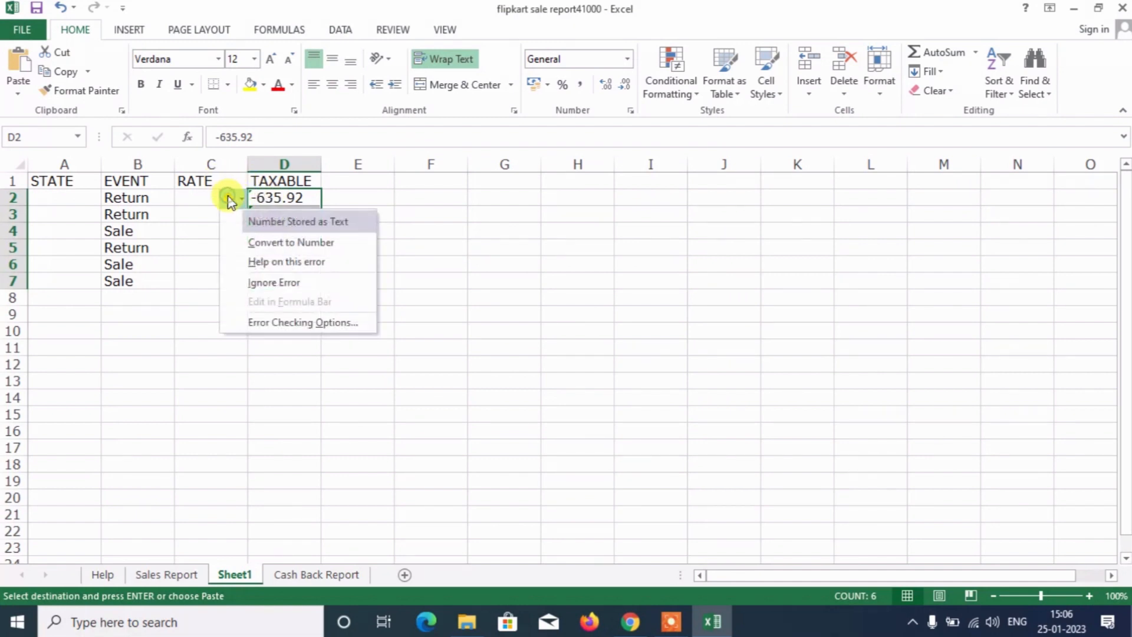
{"action": "left_click", "coordinate": [267, 243]}
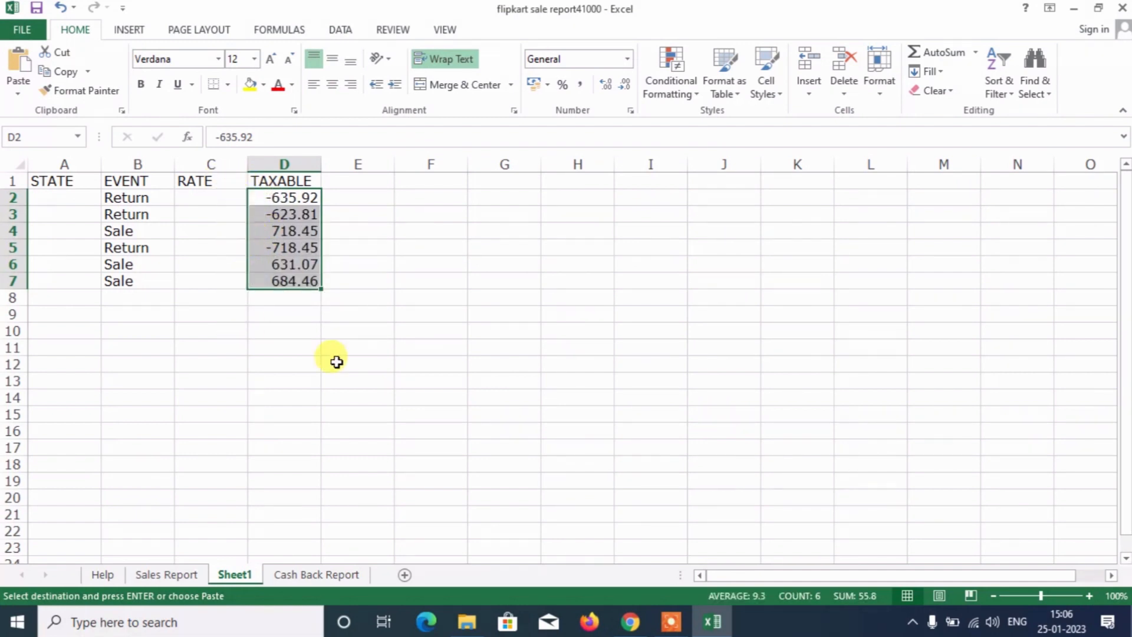
Examine the IGST, CGST, SGST and TCS column headers in row 1 of the Sales Report sheet
{"action": "left_click", "coordinate": [165, 574]}
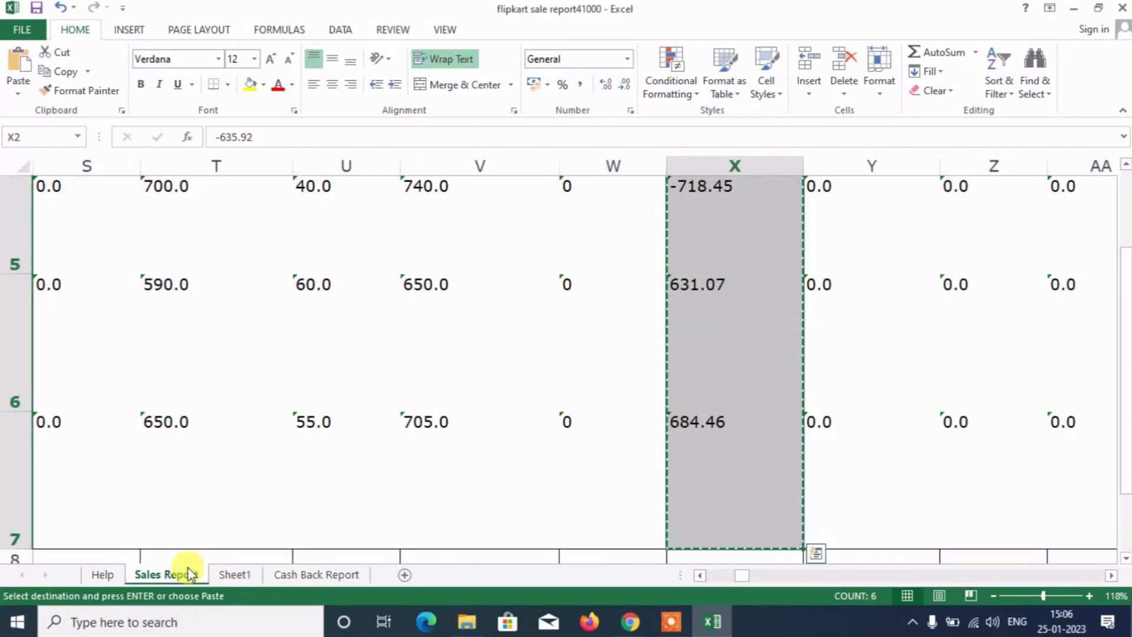
{"action": "key", "text": "Right"}
{"action": "key", "text": "Up"}
{"action": "key", "text": "Right"}
{"action": "key", "text": "Right"}
{"action": "key", "text": "Right"}
{"action": "key", "text": "Right"}
{"action": "key", "text": "Right"}
{"action": "key", "text": "Right"}
{"action": "key", "text": "Right"}
{"action": "key", "text": "Right"}
{"action": "key", "text": "Right"}
{"action": "key", "text": "Right"}
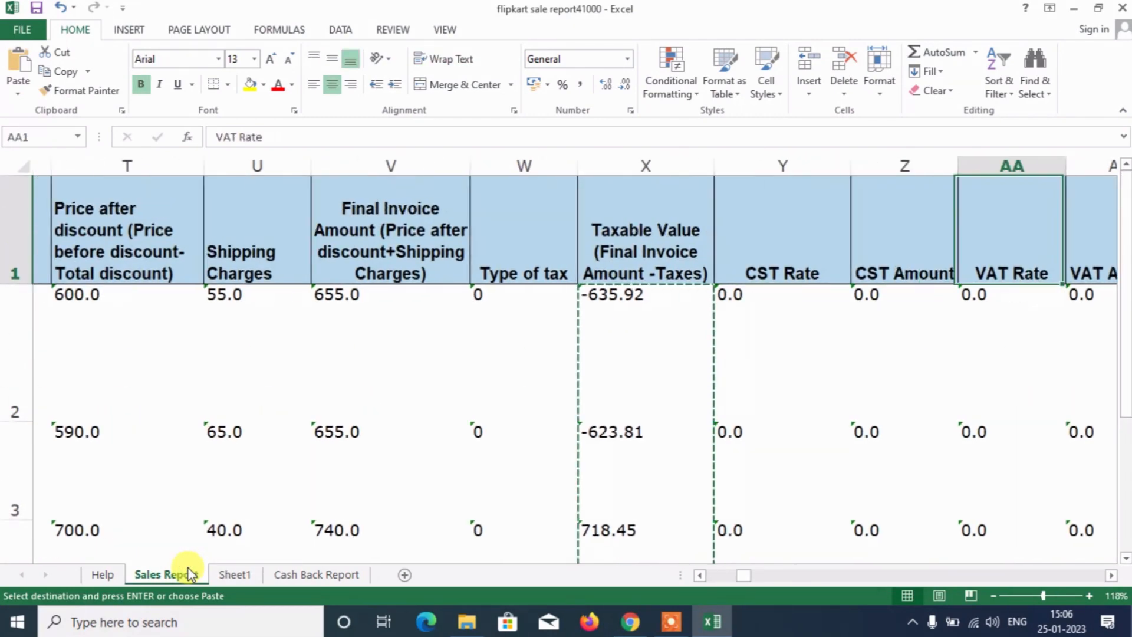
{"action": "key", "text": "Right"}
{"action": "key", "text": "Right"}
{"action": "key", "text": "Right"}
{"action": "key", "text": "Right"}
{"action": "key", "text": "Right"}
{"action": "key", "text": "Right"}
{"action": "key", "text": "Right"}
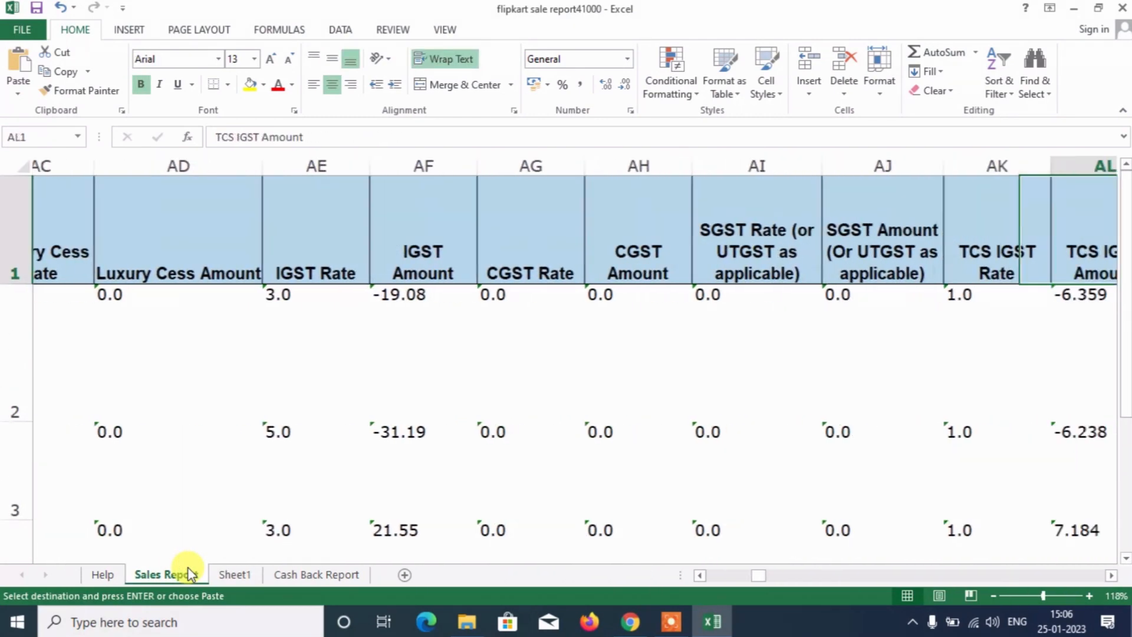
{"action": "key", "text": "Right"}
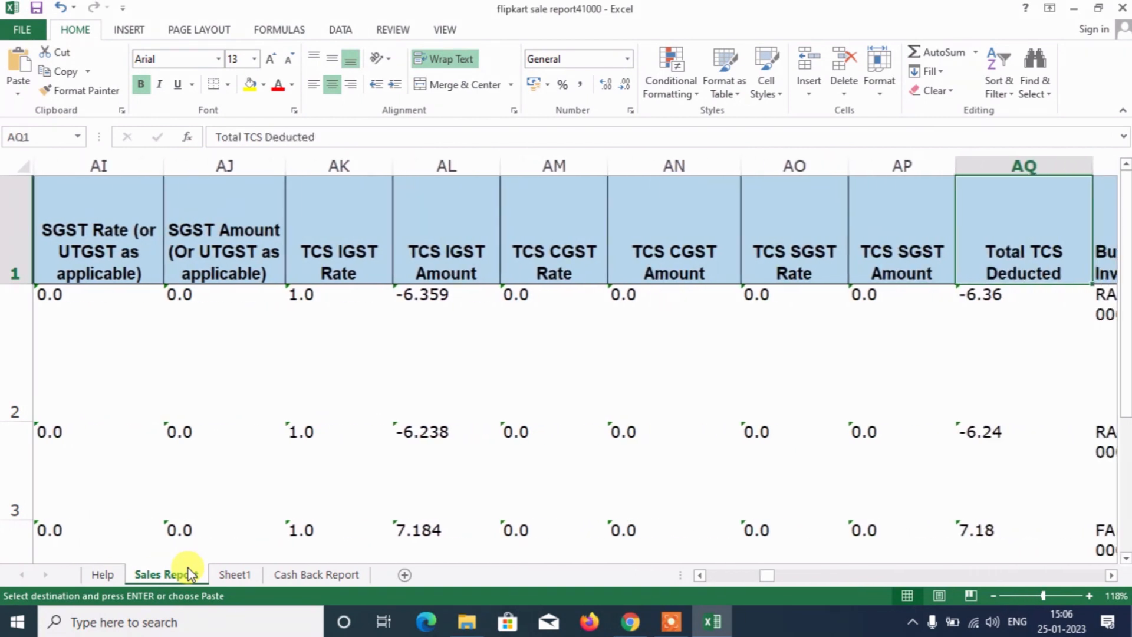
{"action": "key", "text": "Left"}
{"action": "key", "text": "Left"}
{"action": "key", "text": "Left"}
{"action": "key", "text": "Left"}
{"action": "key", "text": "Left"}
{"action": "key", "text": "Left"}
{"action": "key", "text": "Left"}
{"action": "key", "text": "Right"}
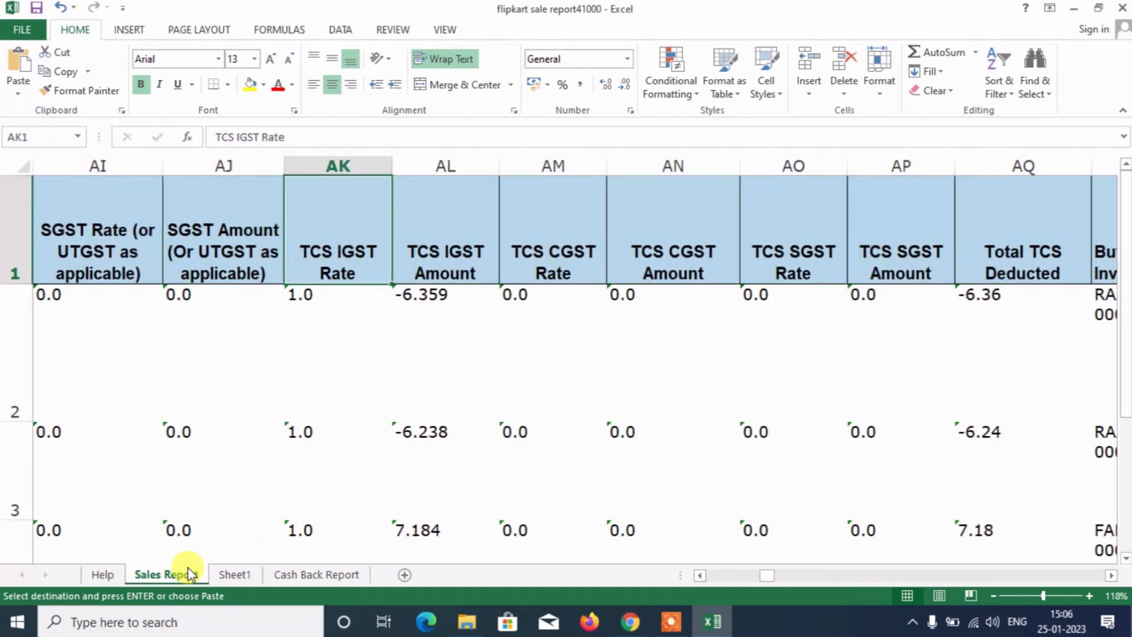
{"action": "key", "text": "Left"}
{"action": "key", "text": "Left"}
{"action": "key", "text": "Left"}
{"action": "key", "text": "Left"}
{"action": "key", "text": "Right"}
{"action": "key", "text": "Right"}
{"action": "key", "text": "Right"}
{"action": "key", "text": "Right"}
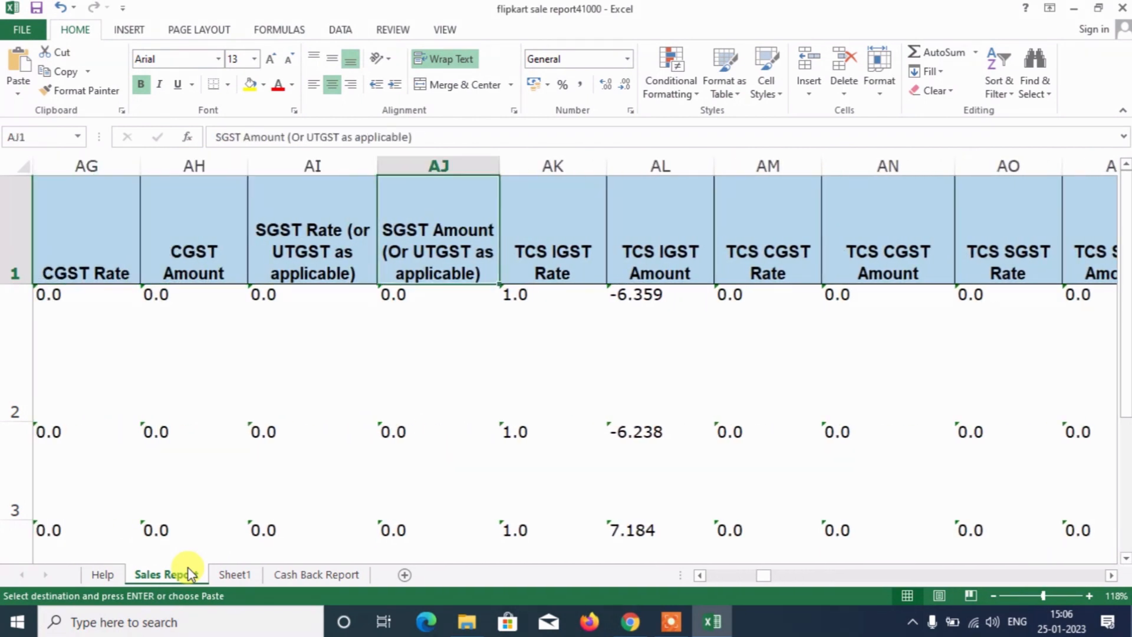
{"action": "key", "text": "Left"}
{"action": "key", "text": "Left"}
{"action": "key", "text": "Left"}
{"action": "key", "text": "Left"}
{"action": "key", "text": "Left"}
{"action": "key", "text": "Left"}
{"action": "key", "text": "Left"}
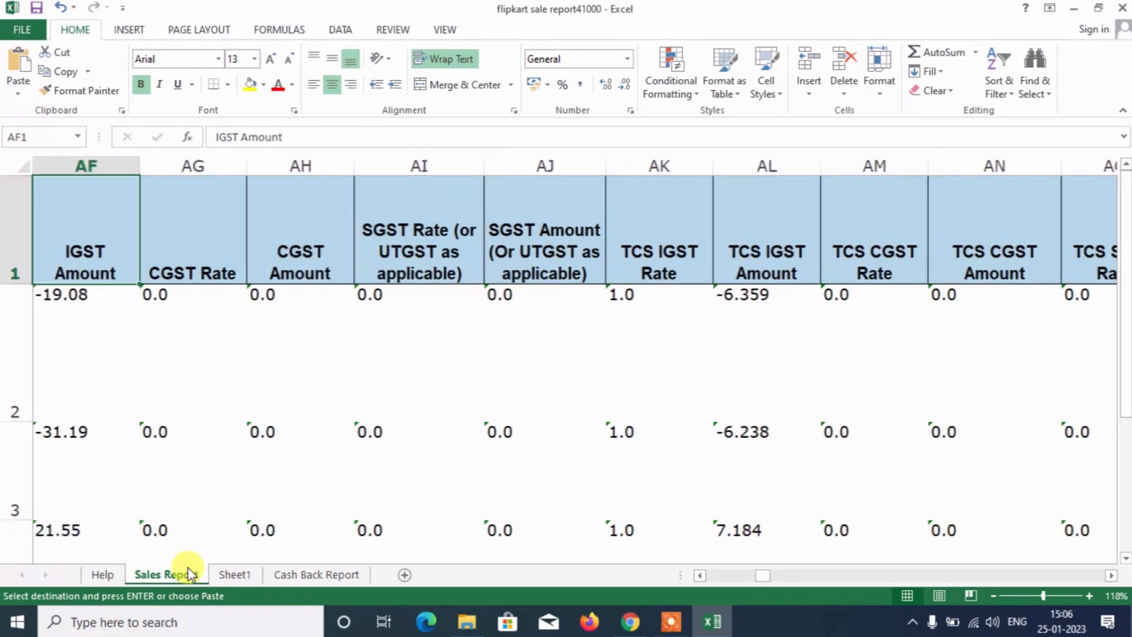
Replace the SGST Amount header in cell AJ1 of the Sales Report sheet with RATE
{"action": "key", "text": "Right"}
{"action": "key", "text": "Right"}
{"action": "key", "text": "Right"}
{"action": "key", "text": "Right"}
{"action": "key", "text": "Right"}
{"action": "key", "text": "Right"}
{"action": "key", "text": "Right"}
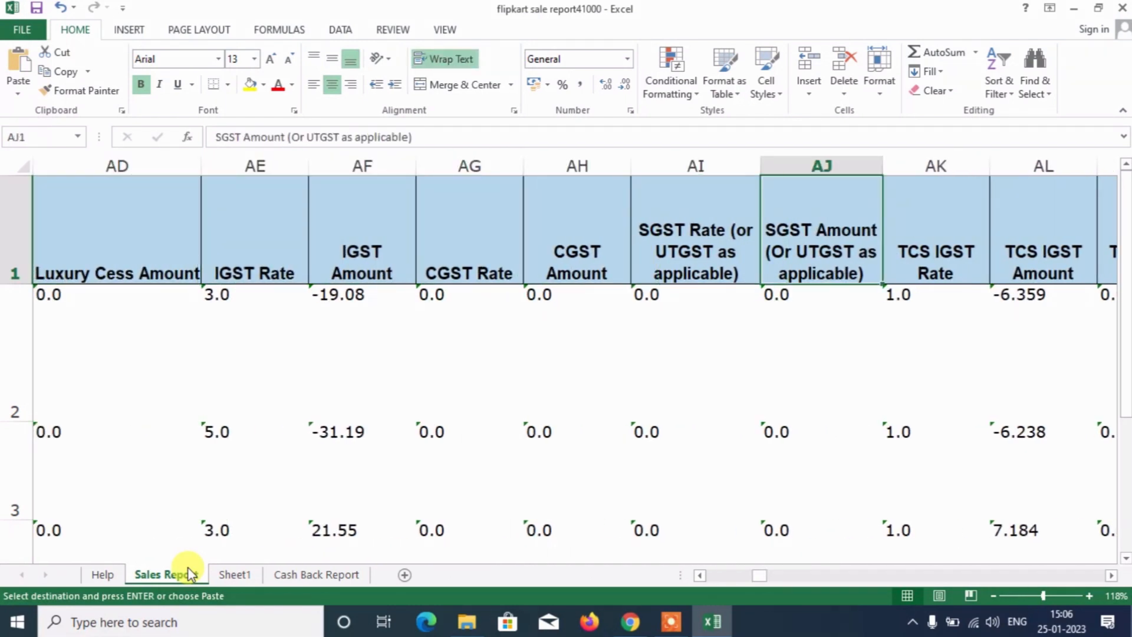
{"action": "key", "text": "Left"}
{"action": "type", "text": "RATE"}
{"action": "key", "text": "Return"}
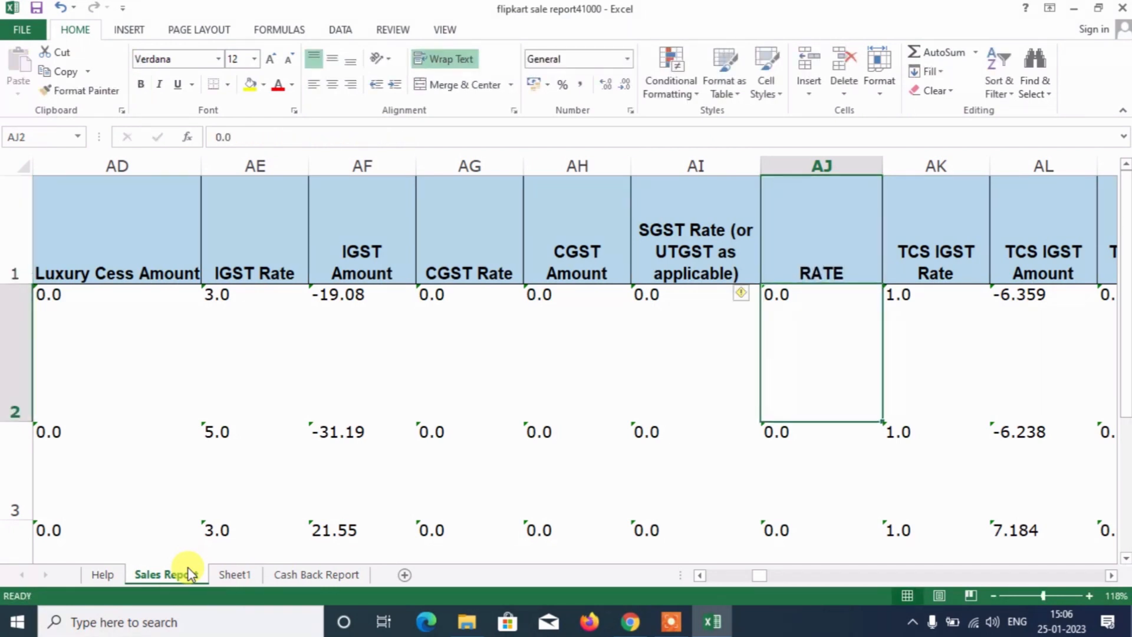
Enter the formula +AE2+AG2+AI2 in AJ2 to add the IGST, CGST and SGST rates
{"action": "type", "text": "+"}
{"action": "key", "text": "Left"}
{"action": "key", "text": "Left"}
{"action": "key", "text": "Left"}
{"action": "key", "text": "Left"}
{"action": "key", "text": "Left"}
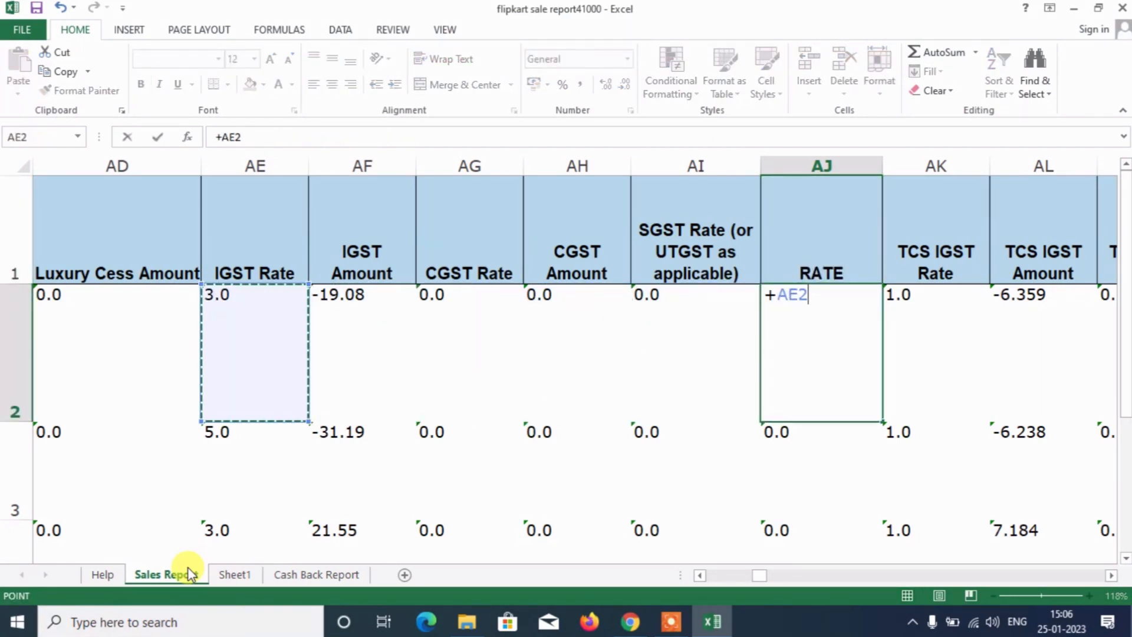
{"action": "type", "text": "+"}
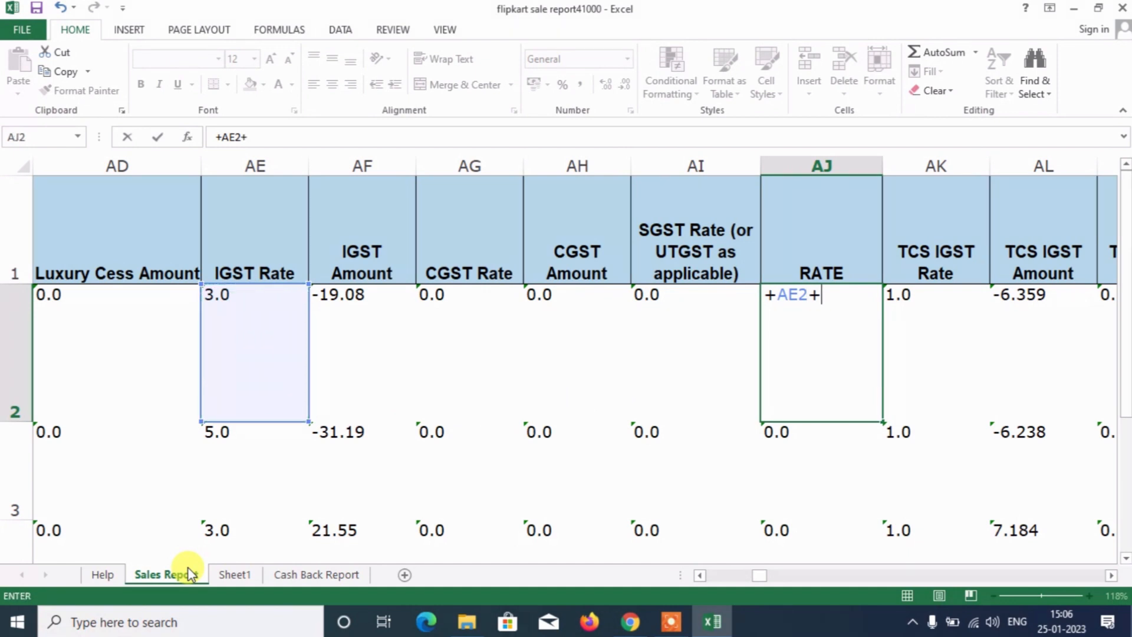
{"action": "key", "text": "Left"}
{"action": "key", "text": "Left"}
{"action": "key", "text": "Left"}
{"action": "type", "text": "+"}
{"action": "key", "text": "Left"}
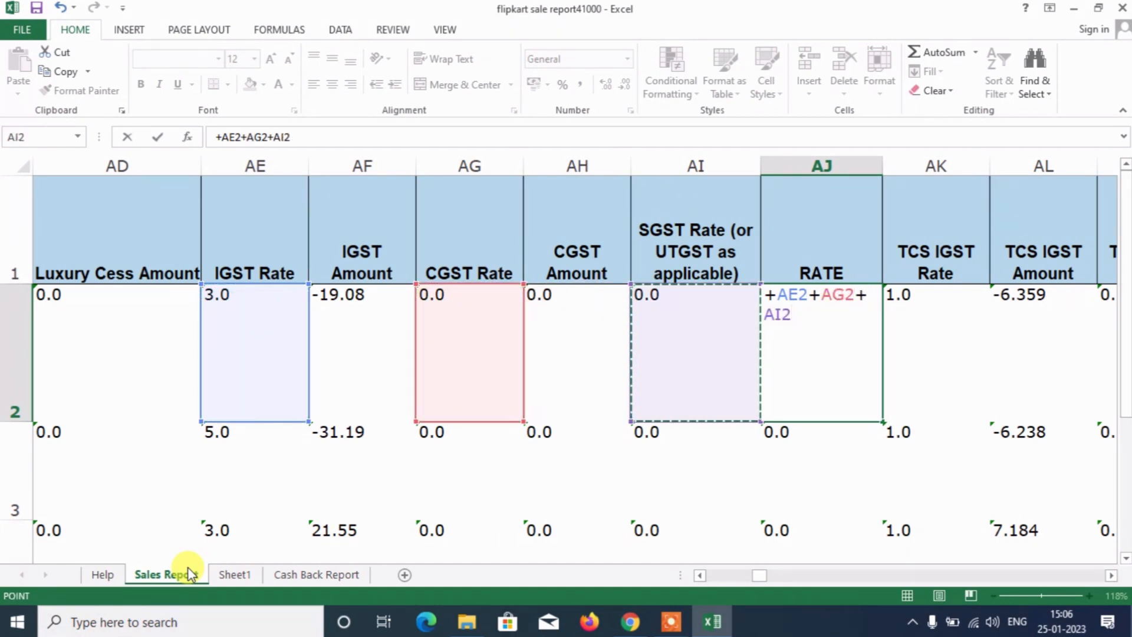
{"action": "key", "text": "Return"}
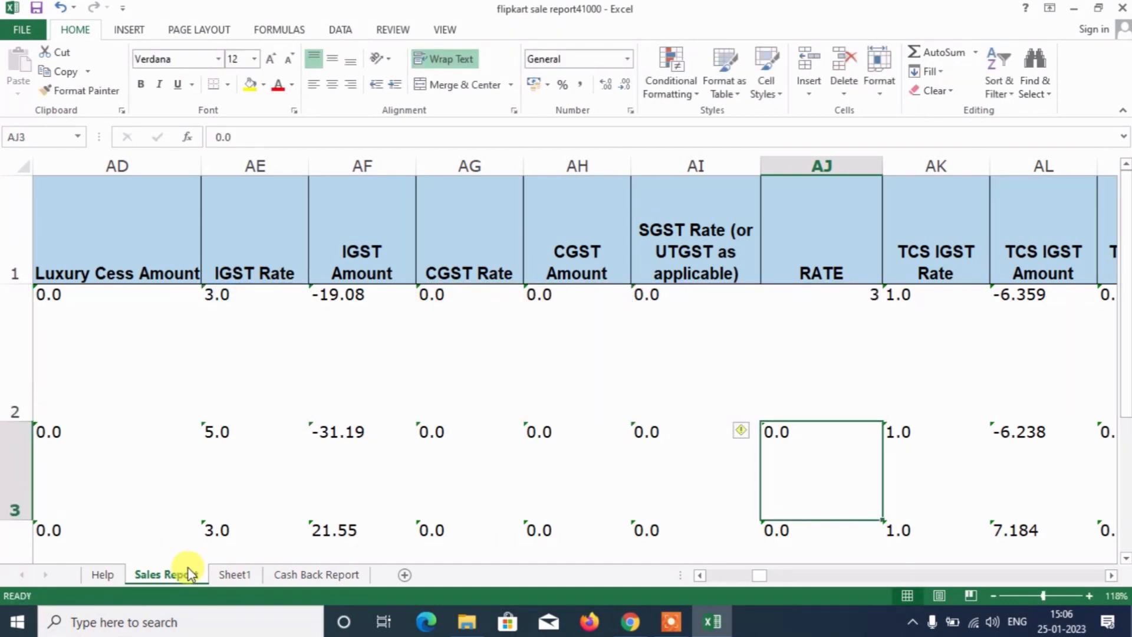
Copy the combined rate formula from AJ2 down the remaining rows of the RATE column
{"action": "key", "text": "Up"}
{"action": "key", "text": "ctrl+c"}
{"action": "key", "text": "Down"}
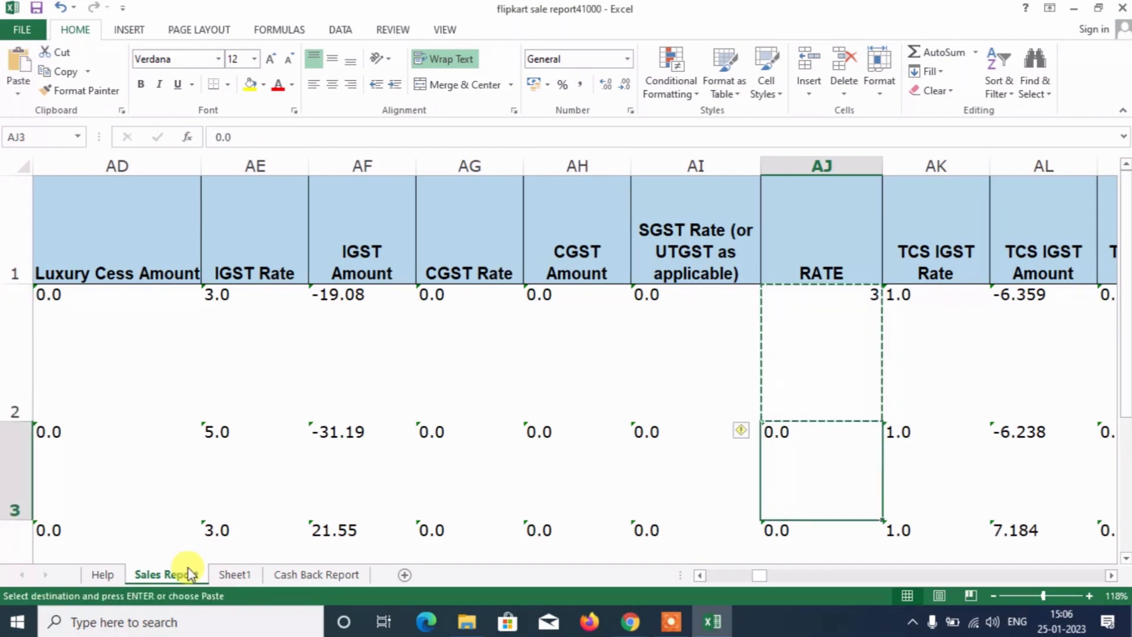
{"action": "key", "text": "ctrl+shift+Down"}
{"action": "key", "text": "Return"}
Copy the calculated rates in AJ2:AJ7 of the Sales Report sheet
{"action": "key", "text": "Up"}
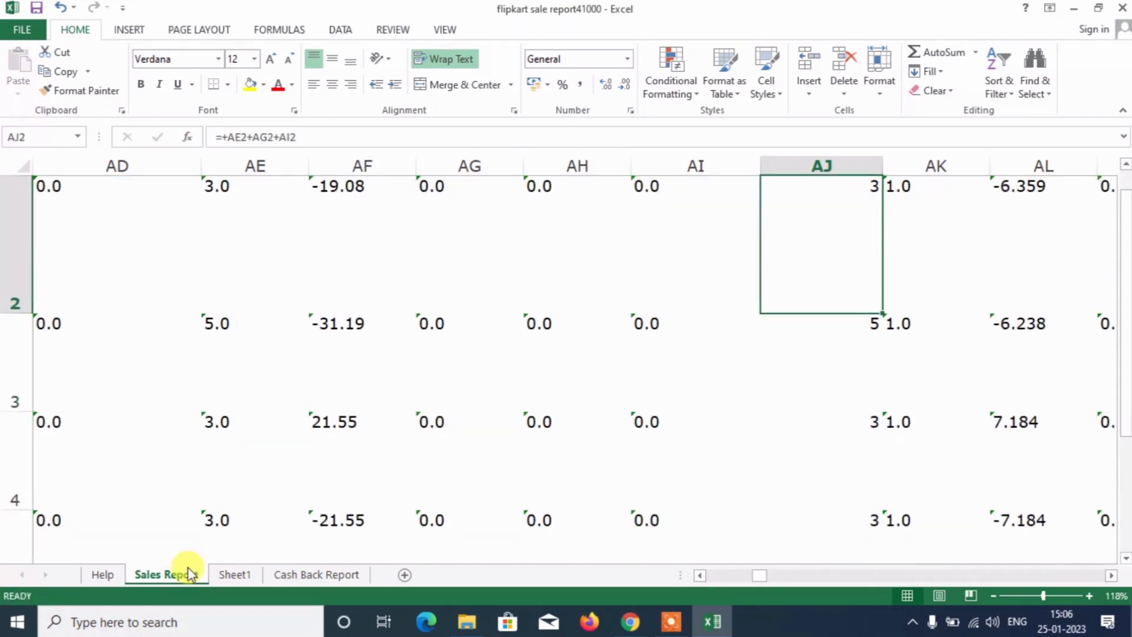
{"action": "key", "text": "shift+Down"}
{"action": "key", "text": "shift+Down"}
{"action": "key", "text": "shift+Down"}
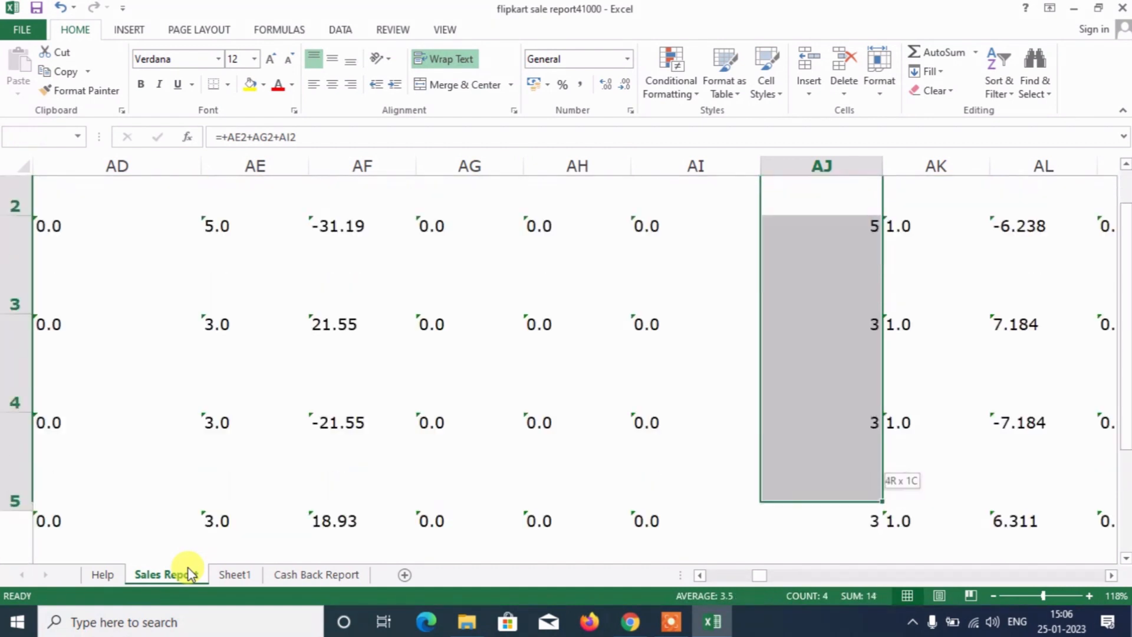
{"action": "key", "text": "shift+Down"}
{"action": "key", "text": "shift+Down"}
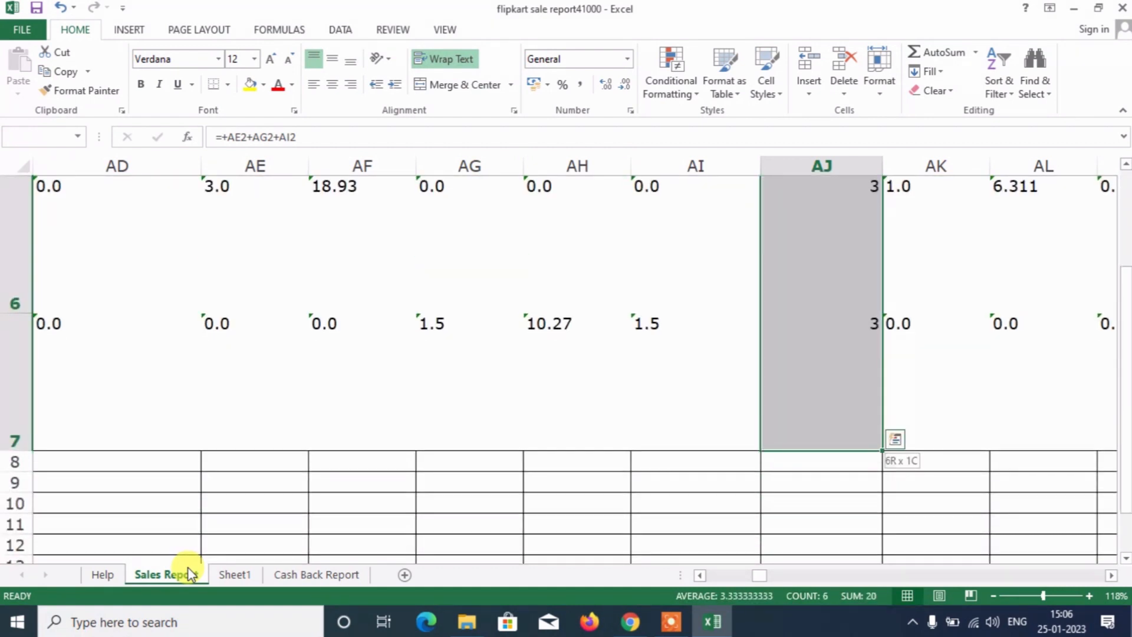
{"action": "key", "text": "ctrl+c"}
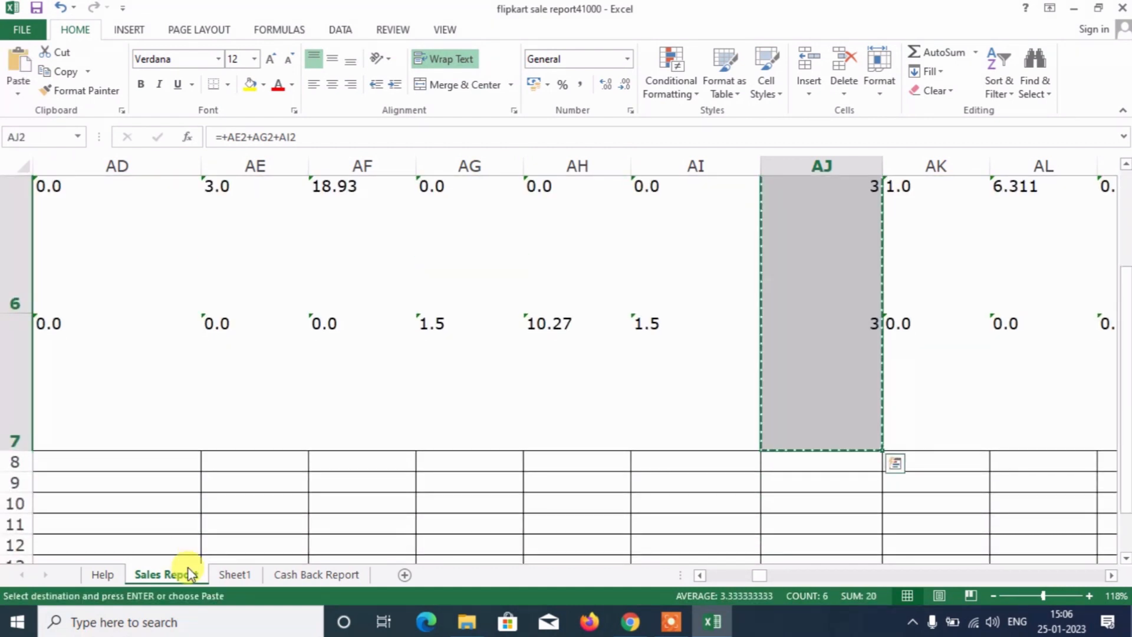
Paste the copied rates as values only under the RATE header in Sheet1, starting at cell C2
{"action": "left_click", "coordinate": [229, 573]}
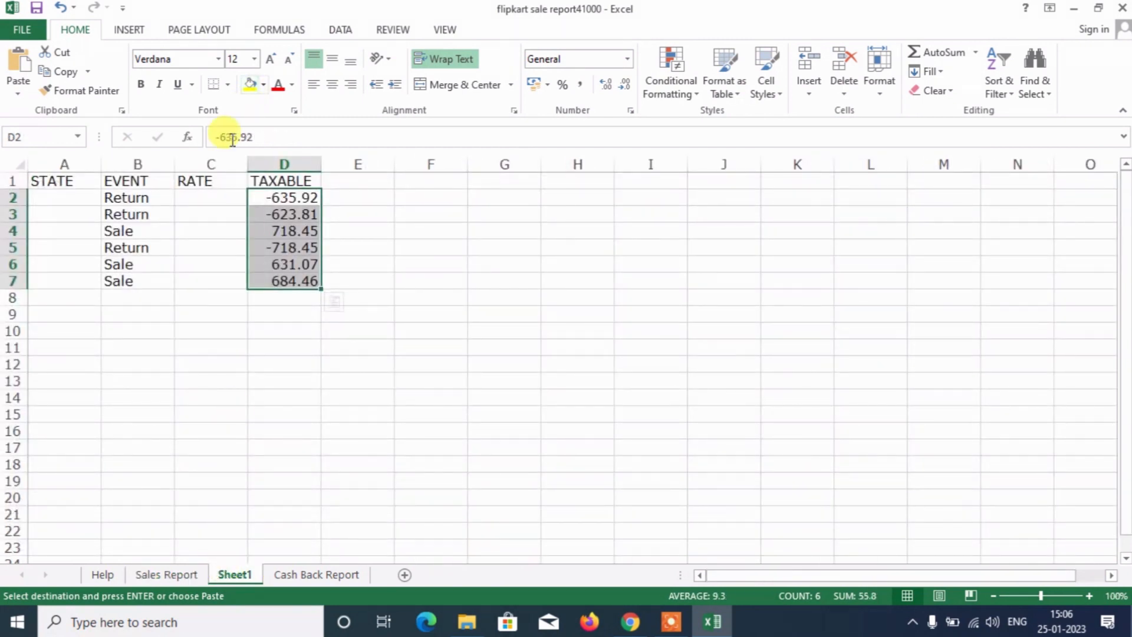
{"action": "left_click", "coordinate": [208, 198]}
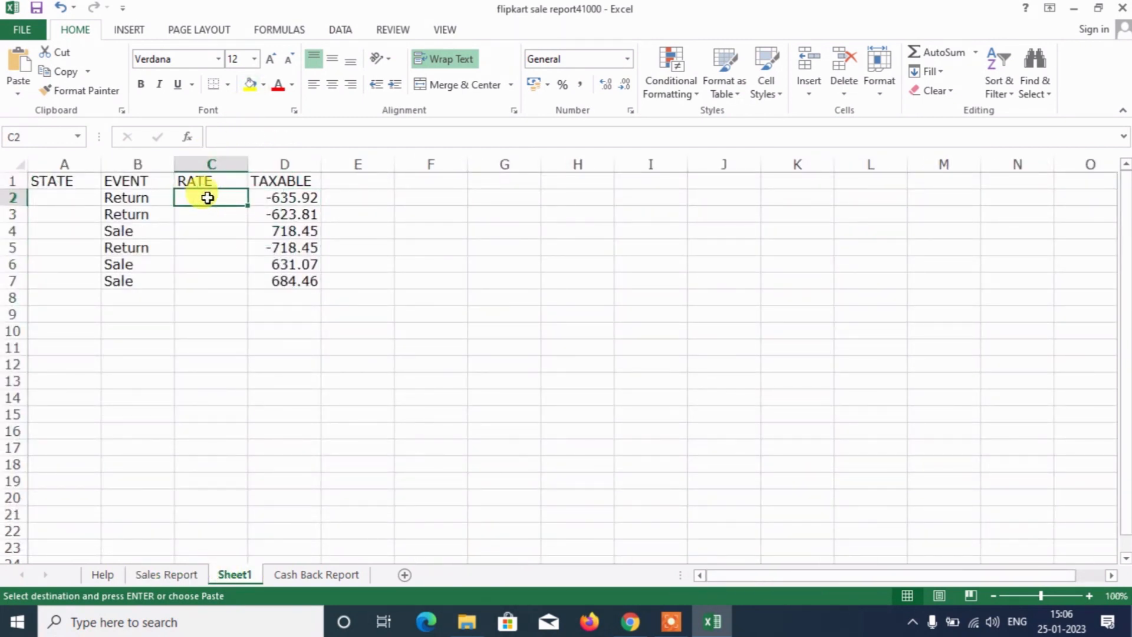
{"action": "key", "text": "ctrl+alt+v"}
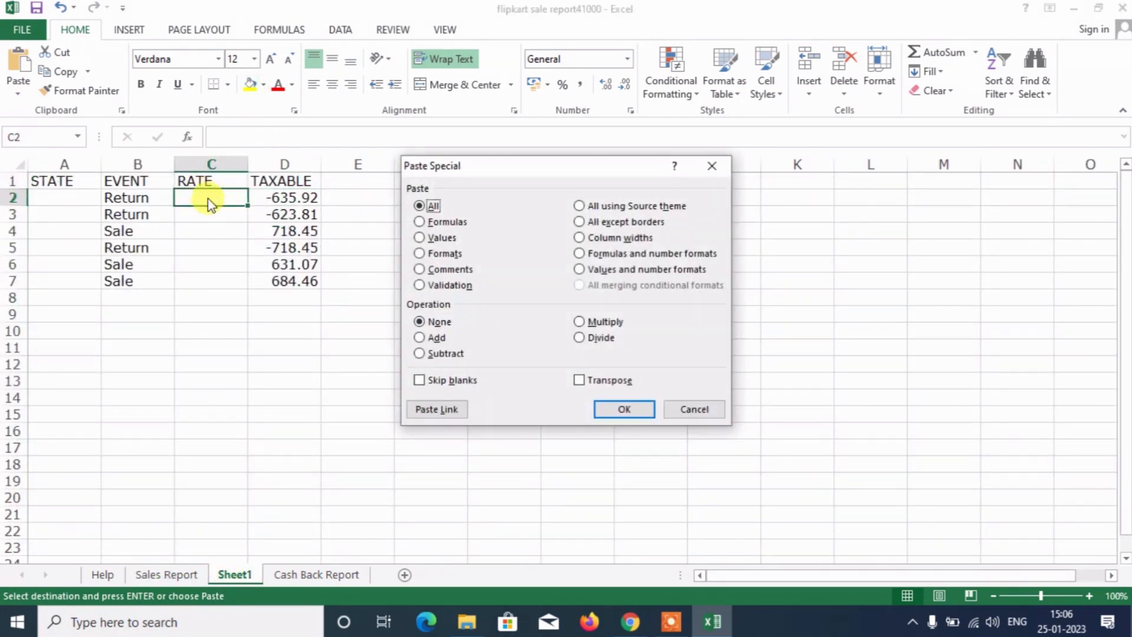
{"action": "key", "text": "t"}
{"action": "key", "text": "v"}
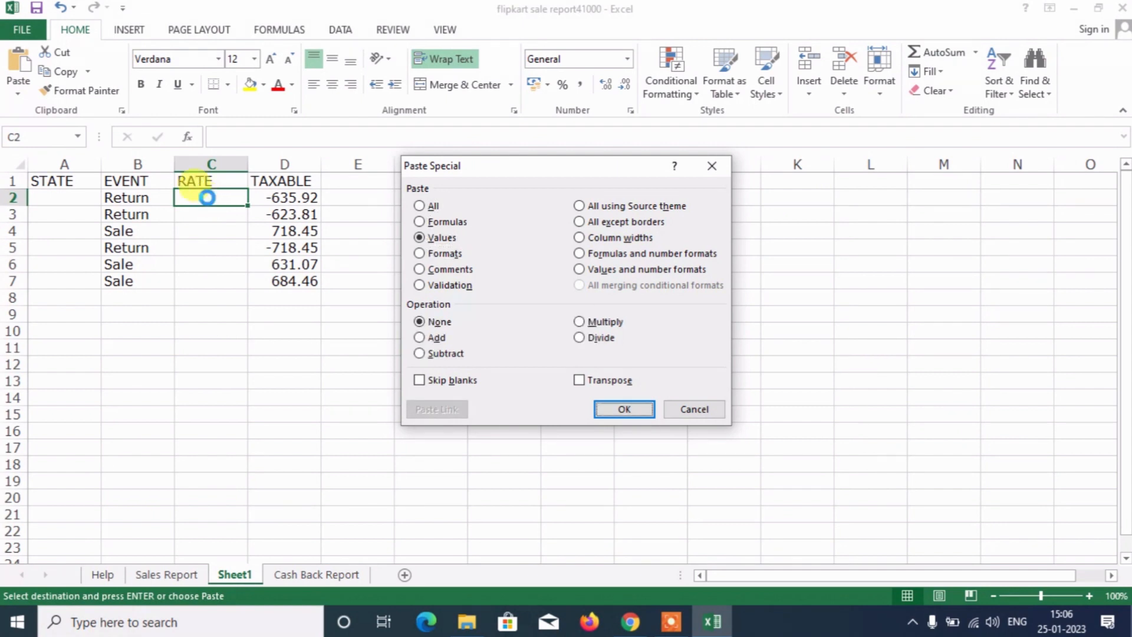
{"action": "key", "text": "Return"}
Copy the Customer's Delivery State values in AX2:AX7 of the Sales Report sheet
{"action": "left_click", "coordinate": [79, 194]}
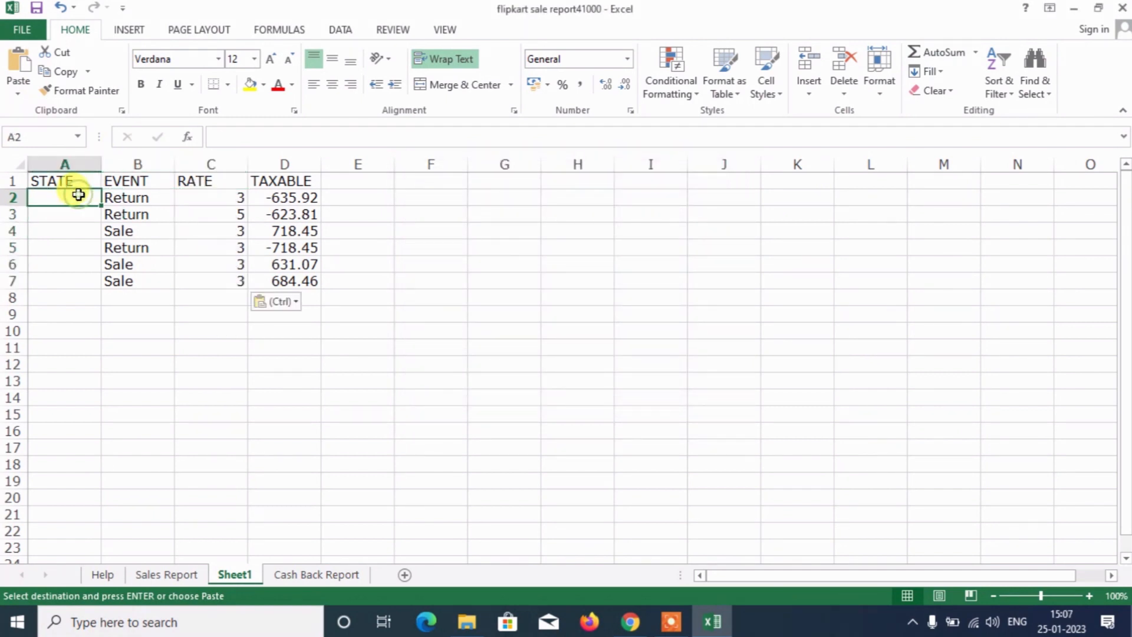
{"action": "left_click", "coordinate": [167, 574]}
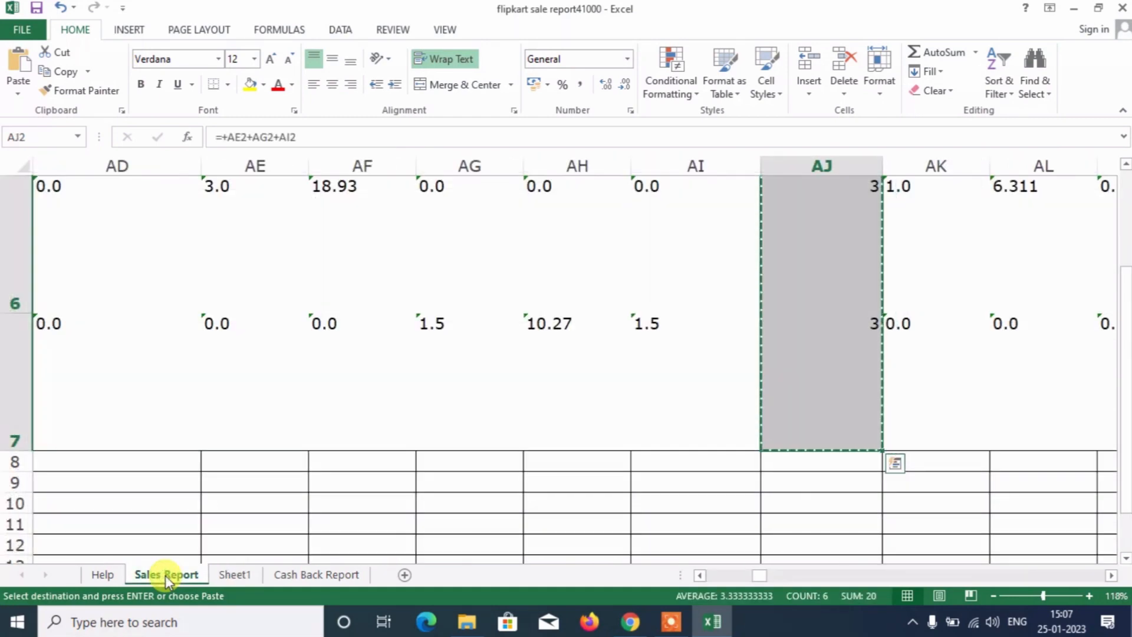
{"action": "key", "text": "ctrl+Up"}
{"action": "key", "text": "Right"}
{"action": "key", "text": "Right"}
{"action": "key", "text": "Right"}
{"action": "key", "text": "Right"}
{"action": "key", "text": "Right"}
{"action": "key", "text": "Right"}
{"action": "key", "text": "Right"}
{"action": "key", "text": "Right"}
{"action": "key", "text": "Right"}
{"action": "key", "text": "Right"}
{"action": "key", "text": "Right"}
{"action": "key", "text": "Right"}
{"action": "key", "text": "Right"}
{"action": "key", "text": "Right"}
{"action": "key", "text": "Right"}
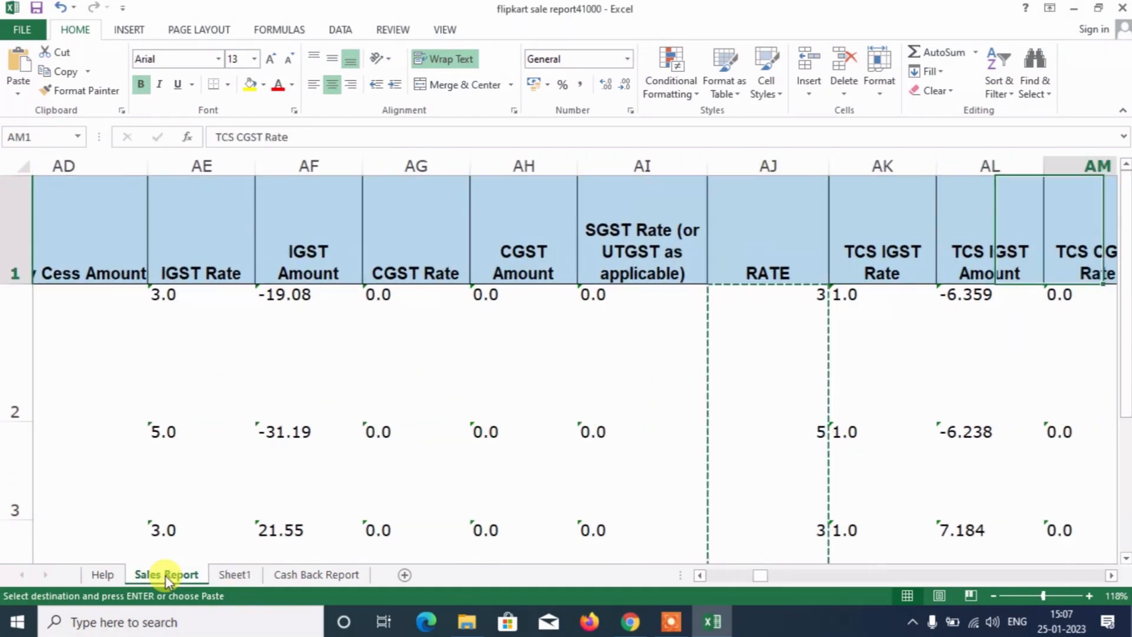
{"action": "key", "text": "Left"}
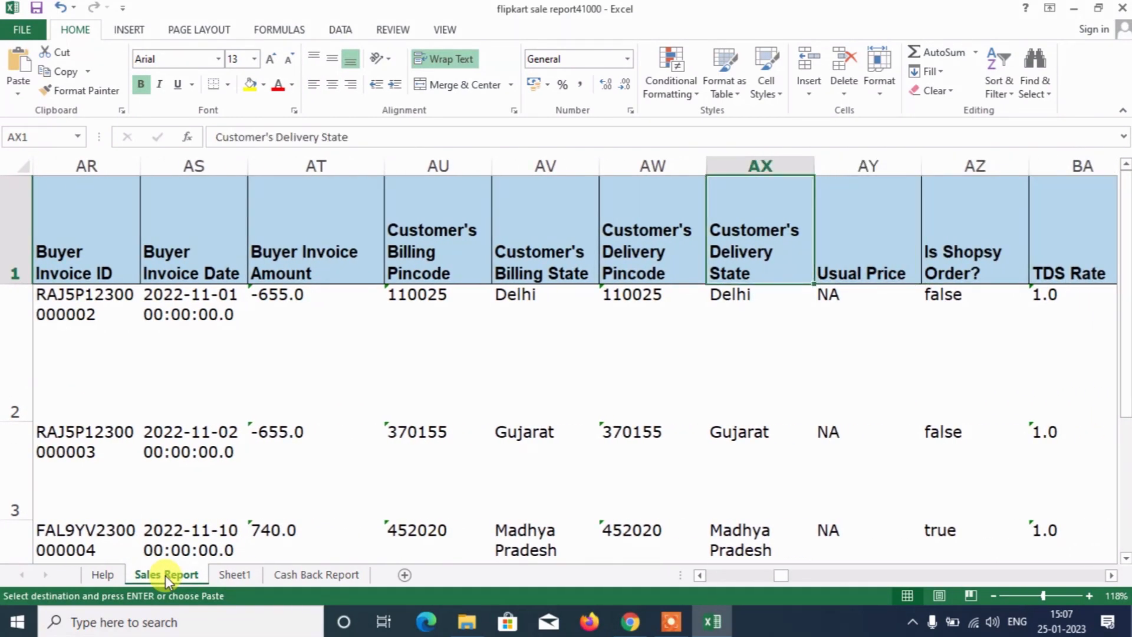
{"action": "key", "text": "Down"}
{"action": "key", "text": "shift+Down"}
{"action": "key", "text": "shift+Down"}
{"action": "key", "text": "shift+Down"}
{"action": "key", "text": "shift+Down"}
{"action": "key", "text": "shift+Down"}
{"action": "key", "text": "ctrl+c"}
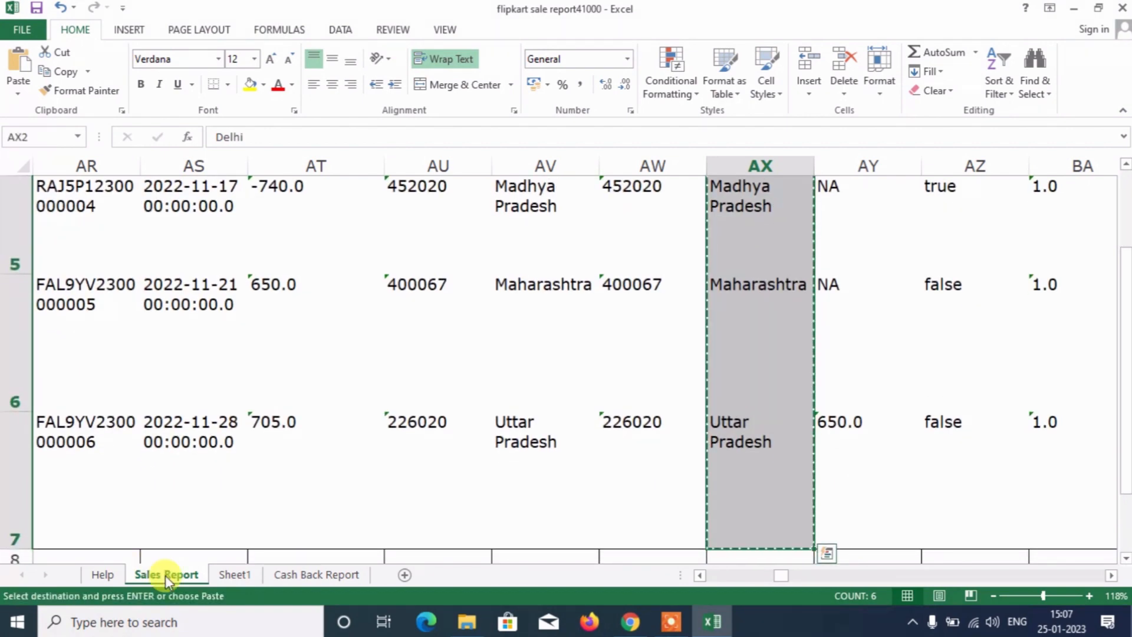
Paste the copied delivery states under the STATE header in Sheet1, starting at cell A2
{"action": "key", "text": "alt+Tab"}
{"action": "key", "text": "alt+Tab"}
{"action": "key", "text": "alt+Tab"}
{"action": "key", "text": "alt+Tab"}
{"action": "left_click", "coordinate": [226, 576]}
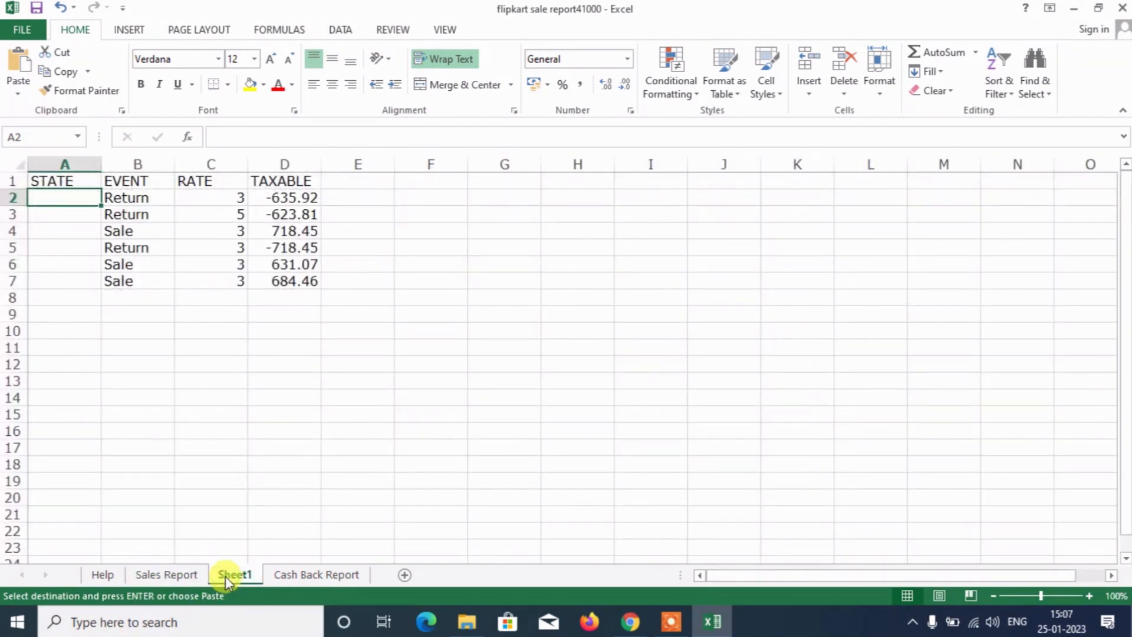
{"action": "key", "text": "ctrl+v"}
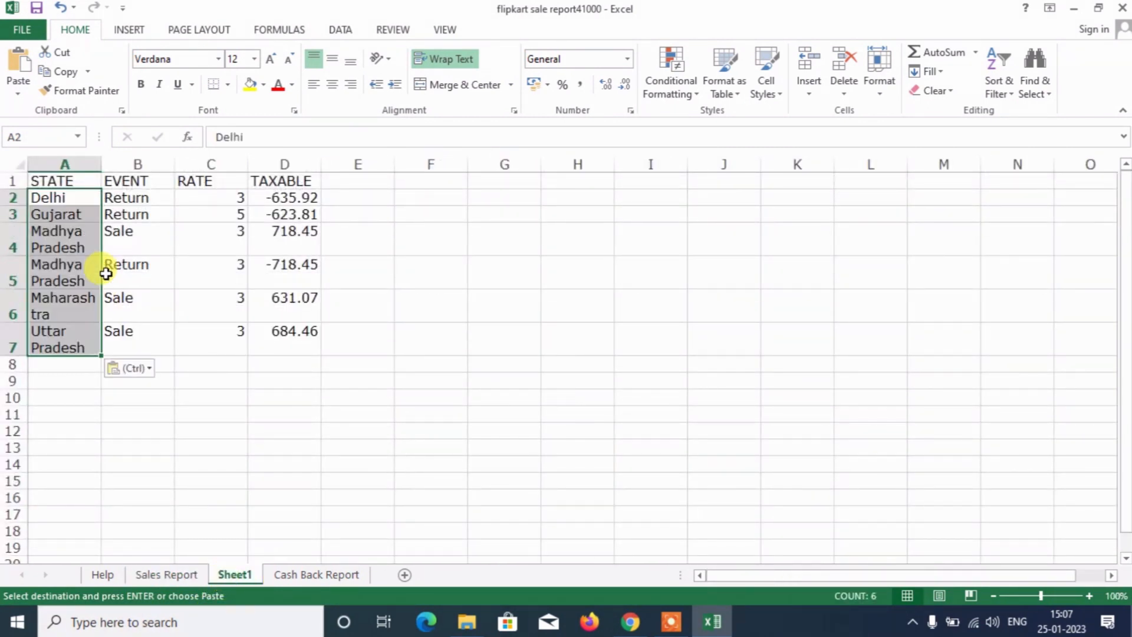
Check the RATE and TAXABLE values of the compiled rows in Sheet1
{"action": "key", "text": "Right"}
{"action": "key", "text": "Right"}
{"action": "key", "text": "Right"}
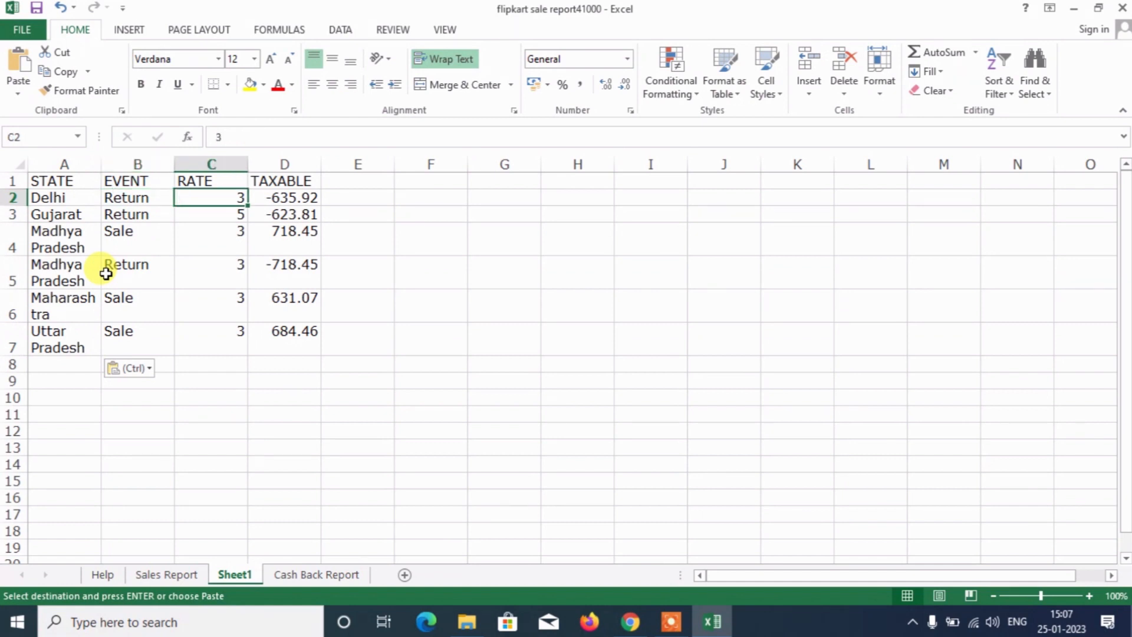
{"action": "key", "text": "shift+Down"}
{"action": "key", "text": "shift+Down"}
{"action": "key", "text": "shift+Down"}
{"action": "key", "text": "shift+Down"}
{"action": "key", "text": "shift+Down"}
{"action": "key", "text": "shift+Down"}
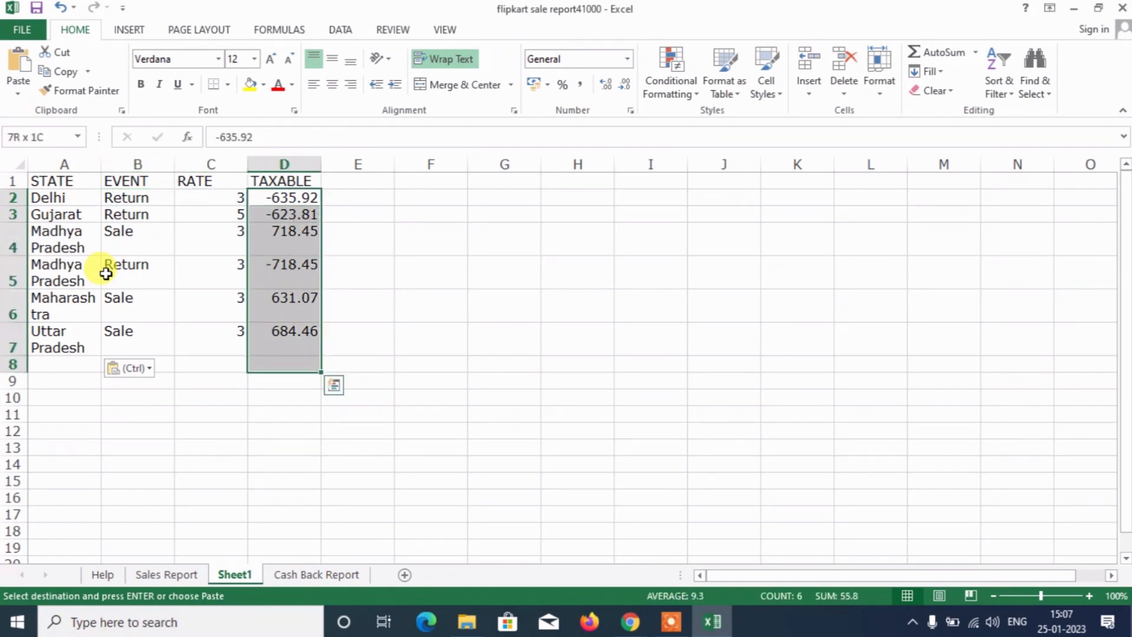
{"action": "key", "text": "shift+Up"}
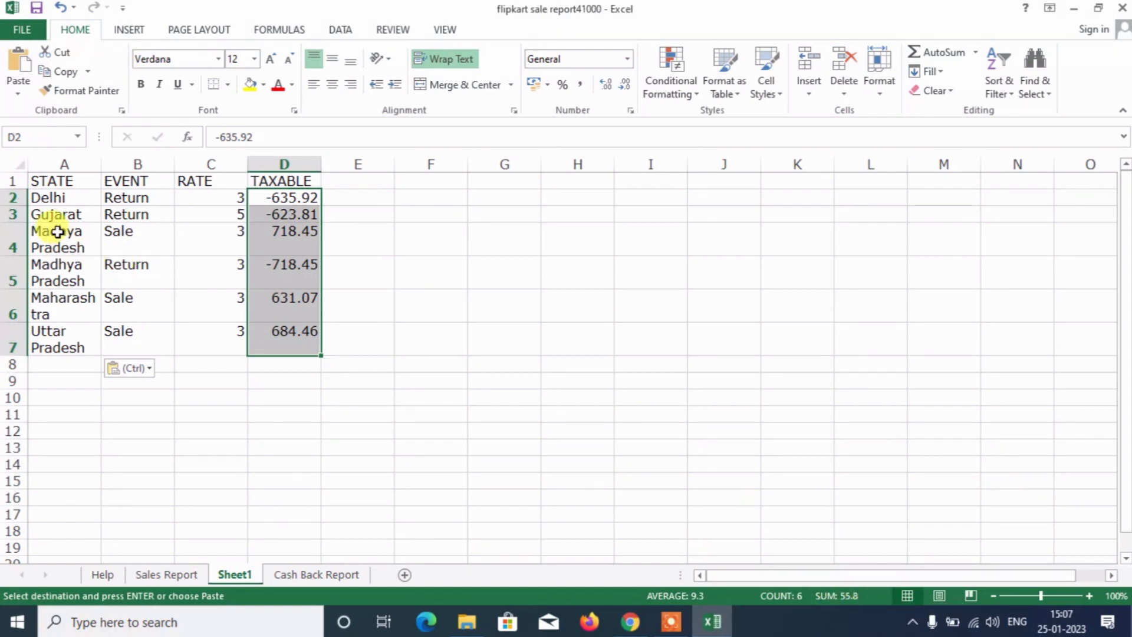
Create a PivotTable on a new worksheet from the range A1:D7 of Sheet1
{"action": "left_click", "coordinate": [51, 194]}
{"action": "key", "text": "Up"}
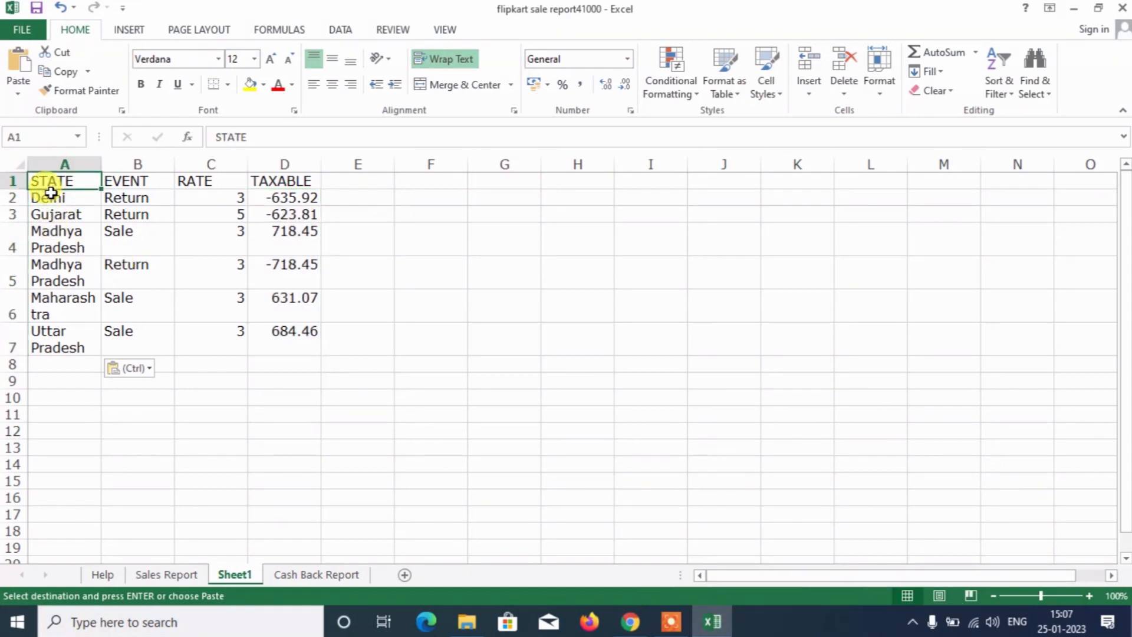
{"action": "key", "text": "shift+Right"}
{"action": "key", "text": "shift+Right"}
{"action": "key", "text": "shift+Right"}
{"action": "key", "text": "ctrl+shift+Down"}
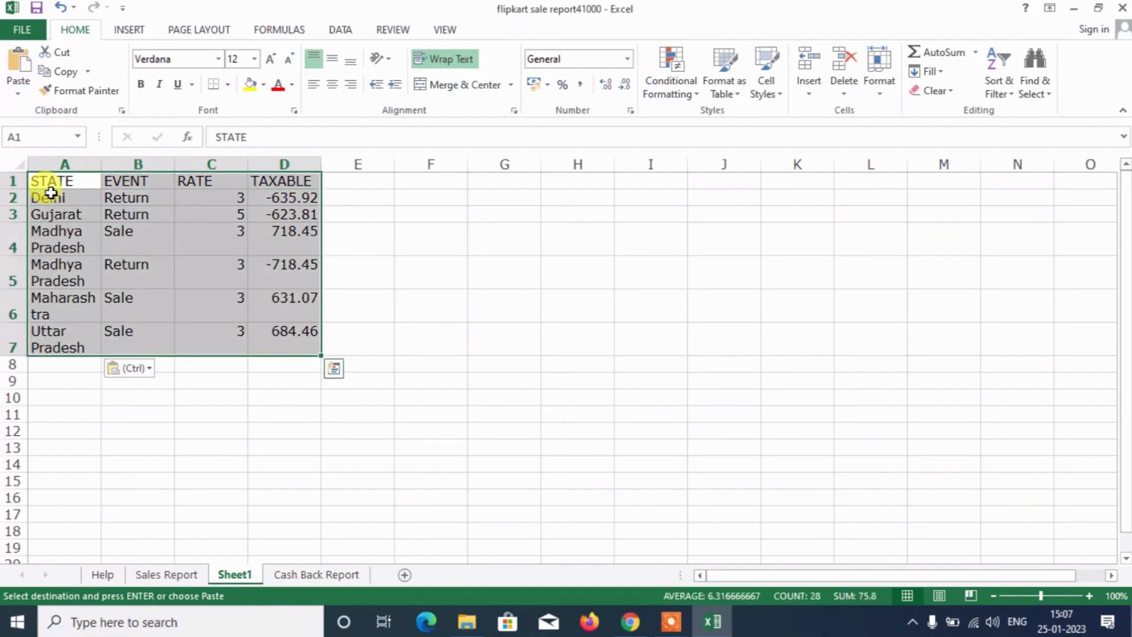
{"action": "left_click", "coordinate": [125, 32]}
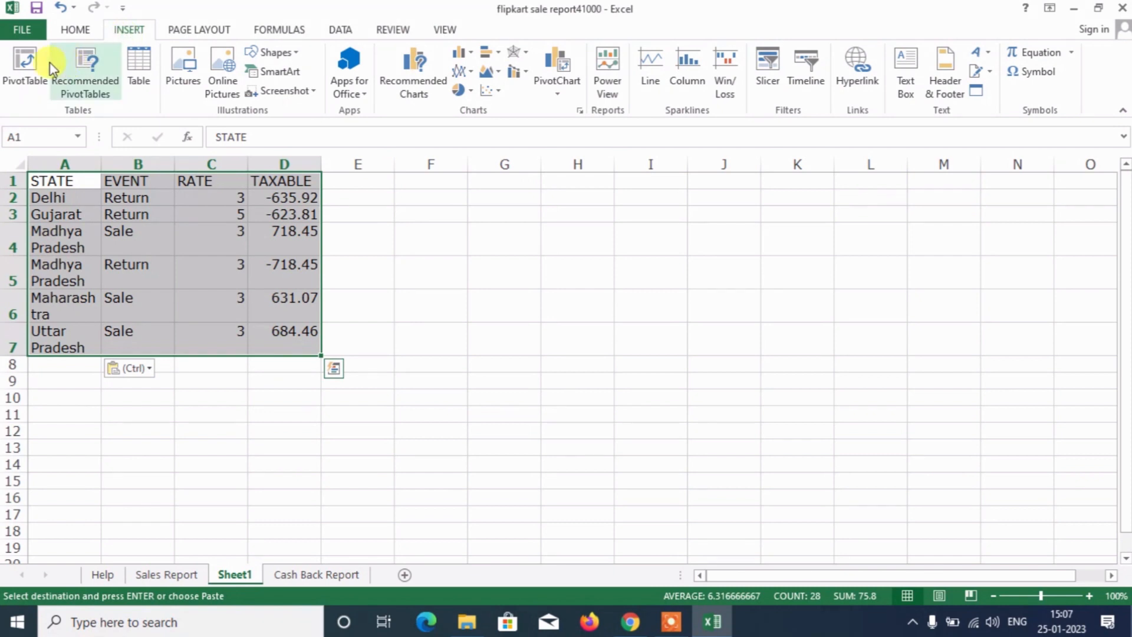
{"action": "left_click", "coordinate": [27, 69]}
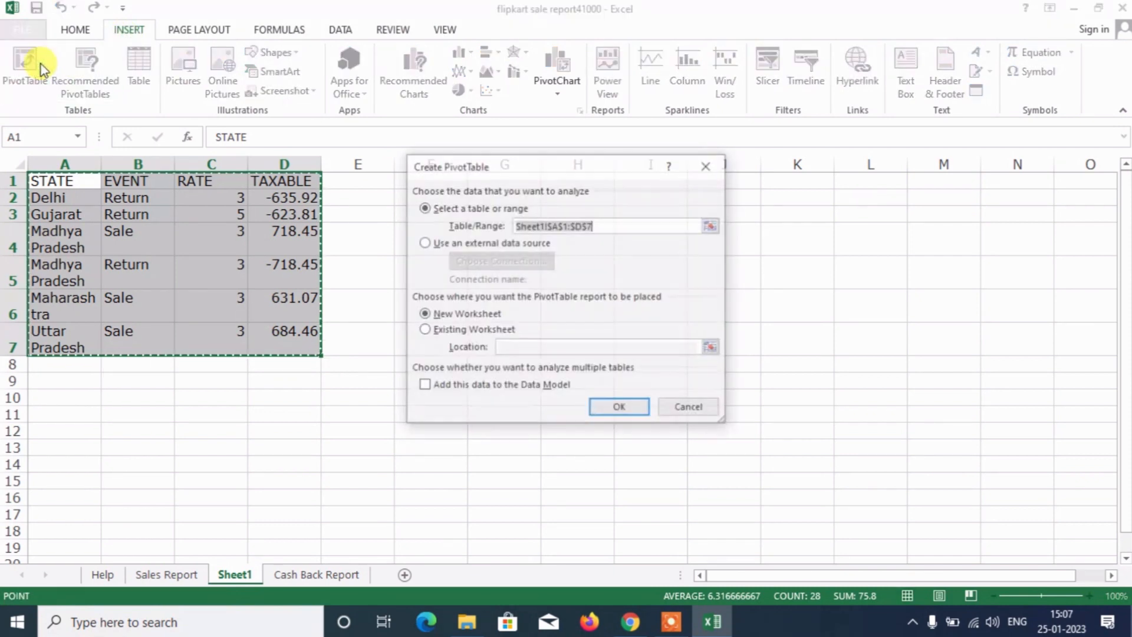
{"action": "left_click", "coordinate": [622, 406]}
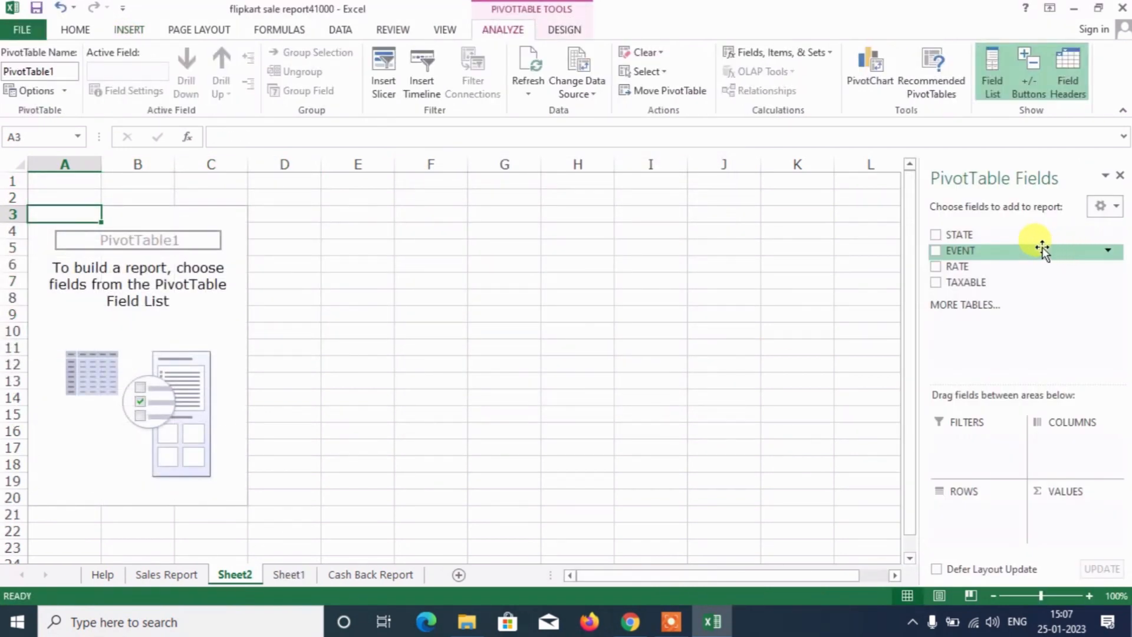
Add STATE as the pivot table's row field and the sum of TAXABLE as its values
{"action": "left_click_drag", "start_coordinate": [983, 233], "coordinate": [975, 533]}
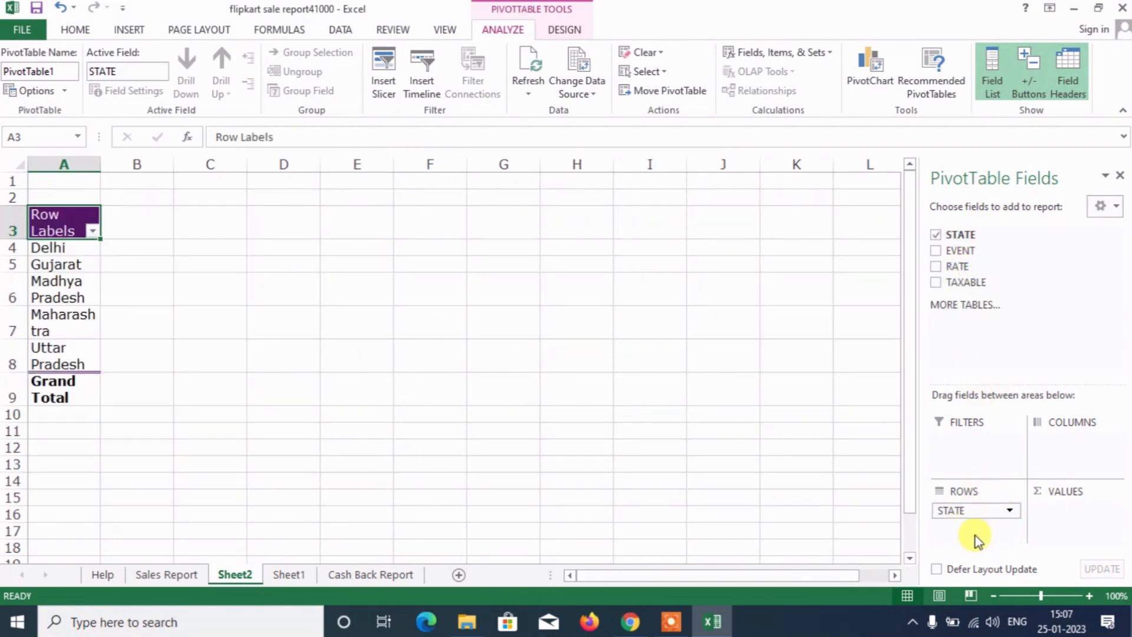
{"action": "left_click_drag", "start_coordinate": [956, 283], "coordinate": [1052, 522]}
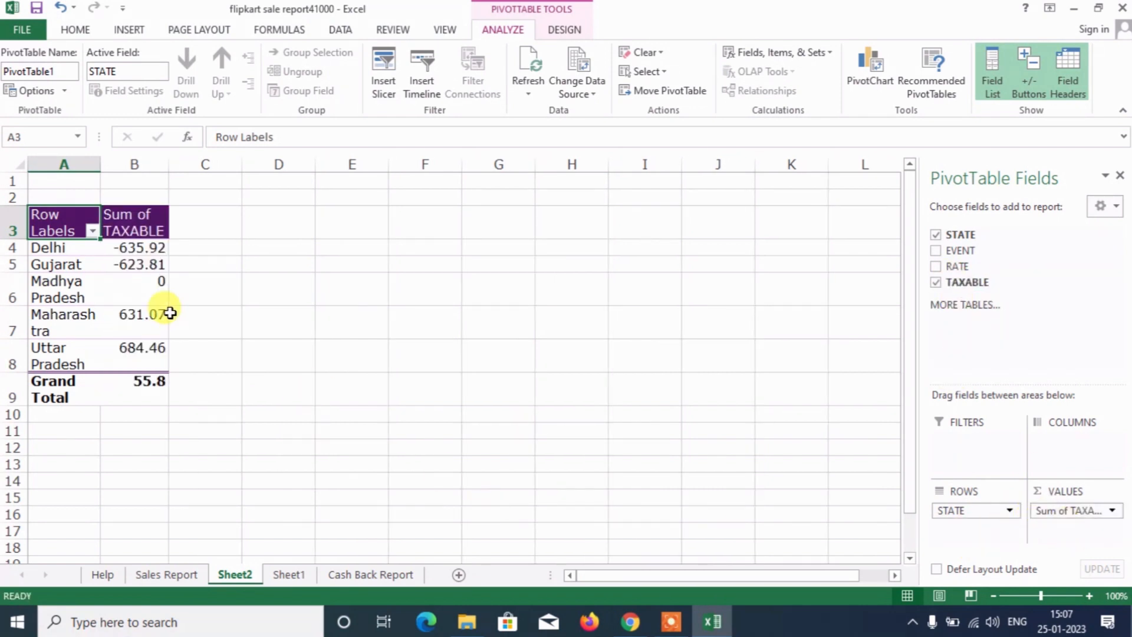
{"action": "left_click", "coordinate": [273, 316]}
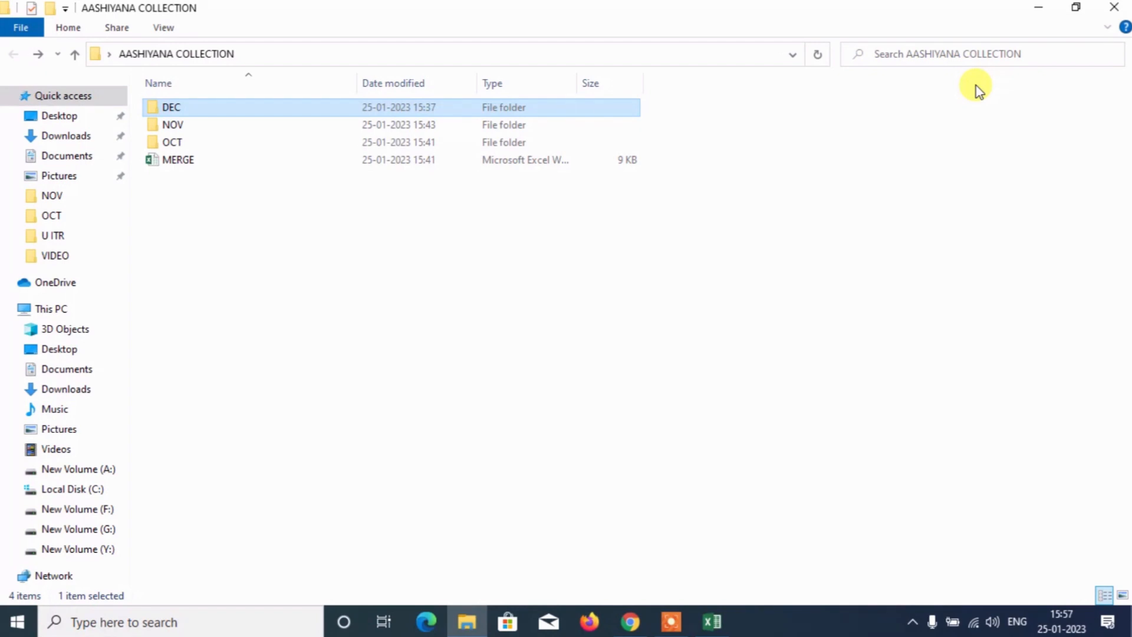
Look through the DEC, NOV and OCT folders inside the AASHIYANA COLLECTION folder in File Explorer
{"action": "key", "text": "Down"}
{"action": "key", "text": "Down"}
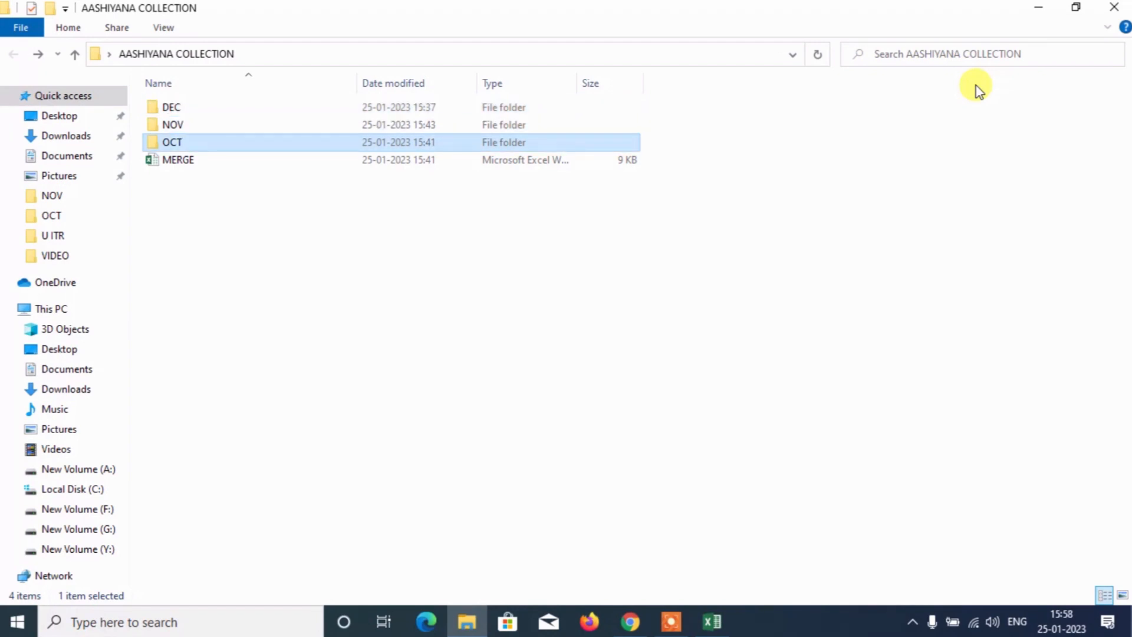
{"action": "key", "text": "Up"}
{"action": "key", "text": "Down"}
{"action": "key", "text": "Down"}
{"action": "key", "text": "Up"}
{"action": "key", "text": "Up"}
{"action": "key", "text": "Down"}
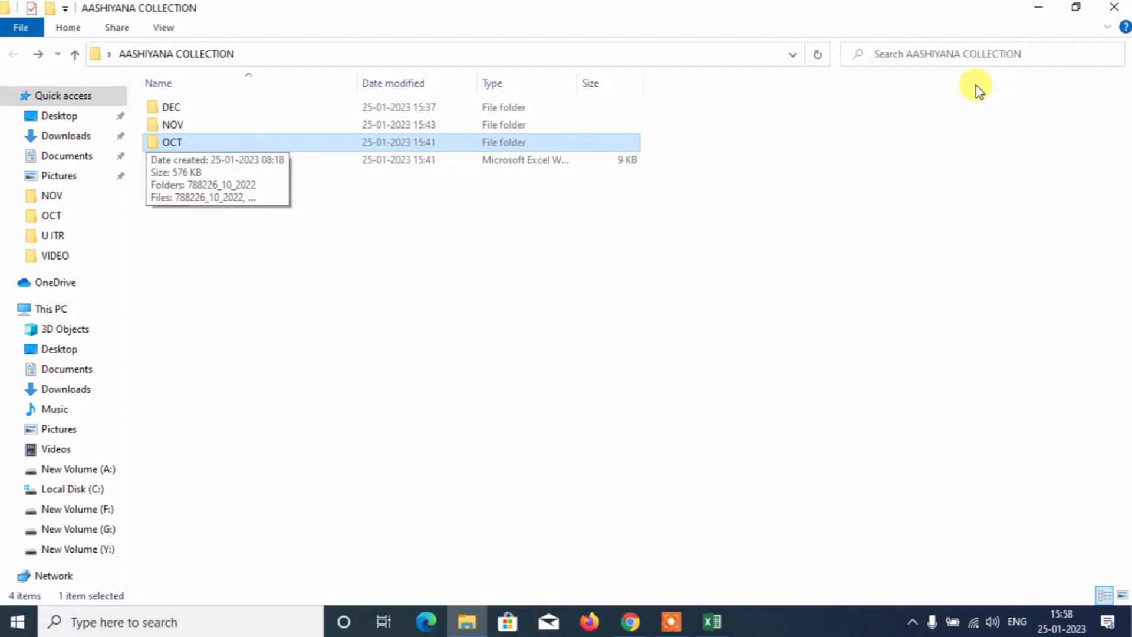
{"action": "key", "text": "Up"}
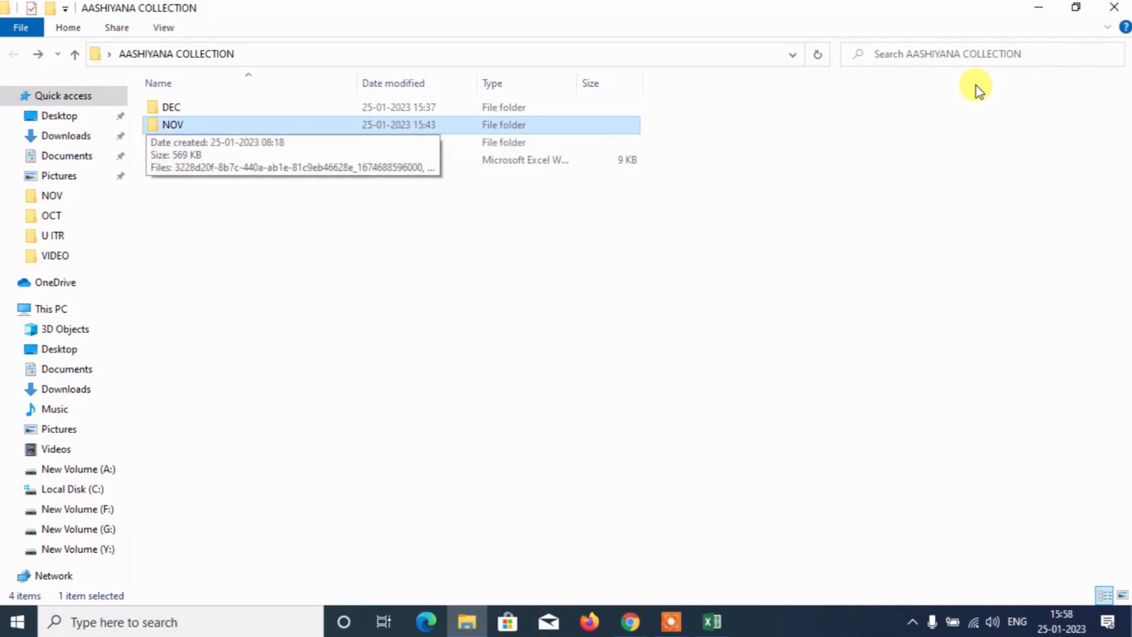
{"action": "key", "text": "Up"}
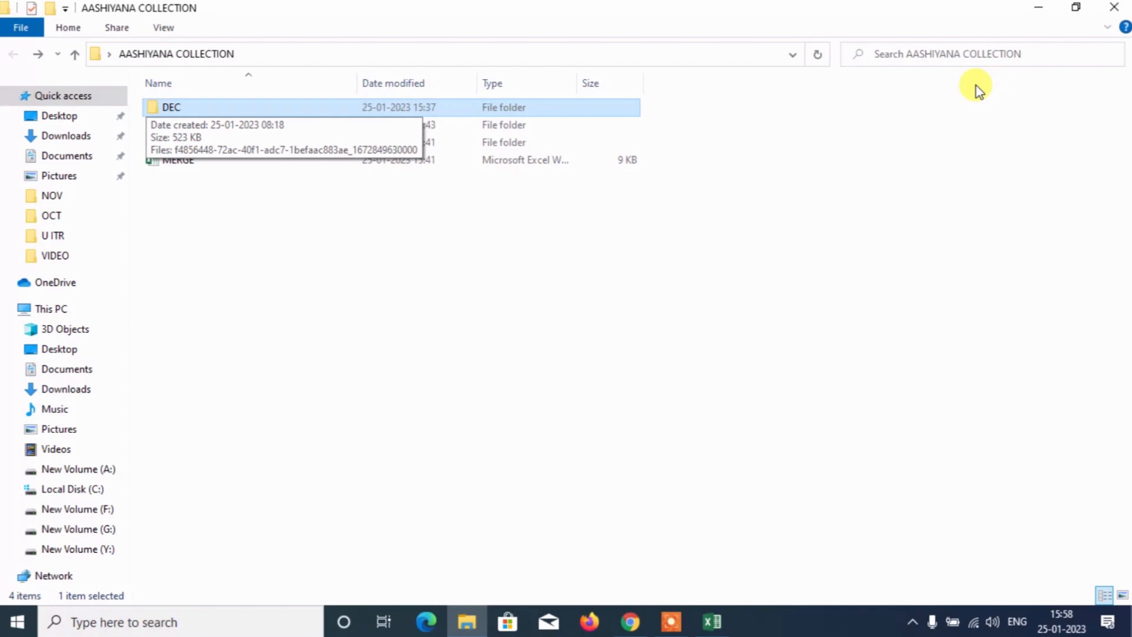
{"action": "key", "text": "Down"}
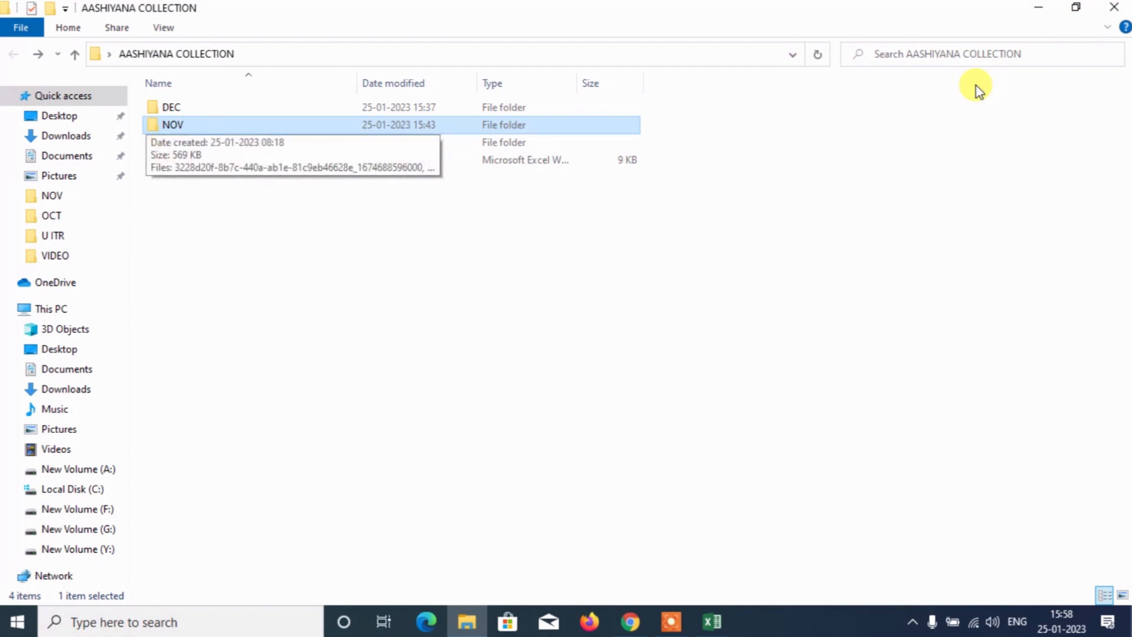
{"action": "key", "text": "Up"}
Switch to the GST portal in Chrome and search the returns to file for 2022-23, Quarter 3 (Oct - Dec), December
{"action": "key", "text": "alt+Tab"}
{"action": "key", "text": "alt+Tab"}
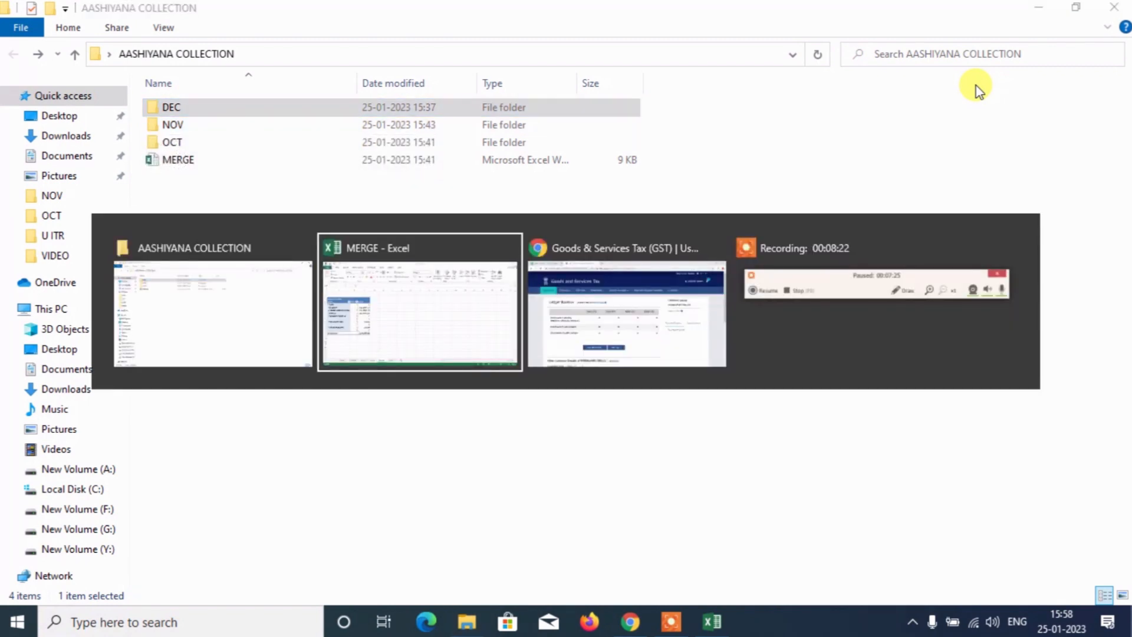
{"action": "left_click_drag", "start_coordinate": [626, 201], "coordinate": [433, 366]}
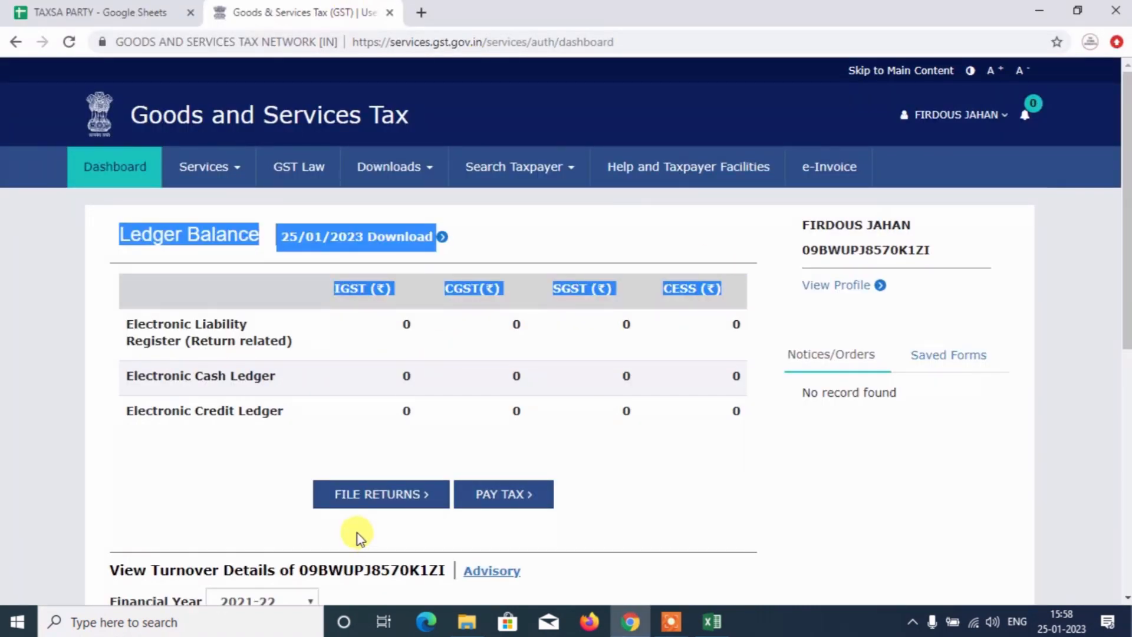
{"action": "left_click", "coordinate": [373, 502]}
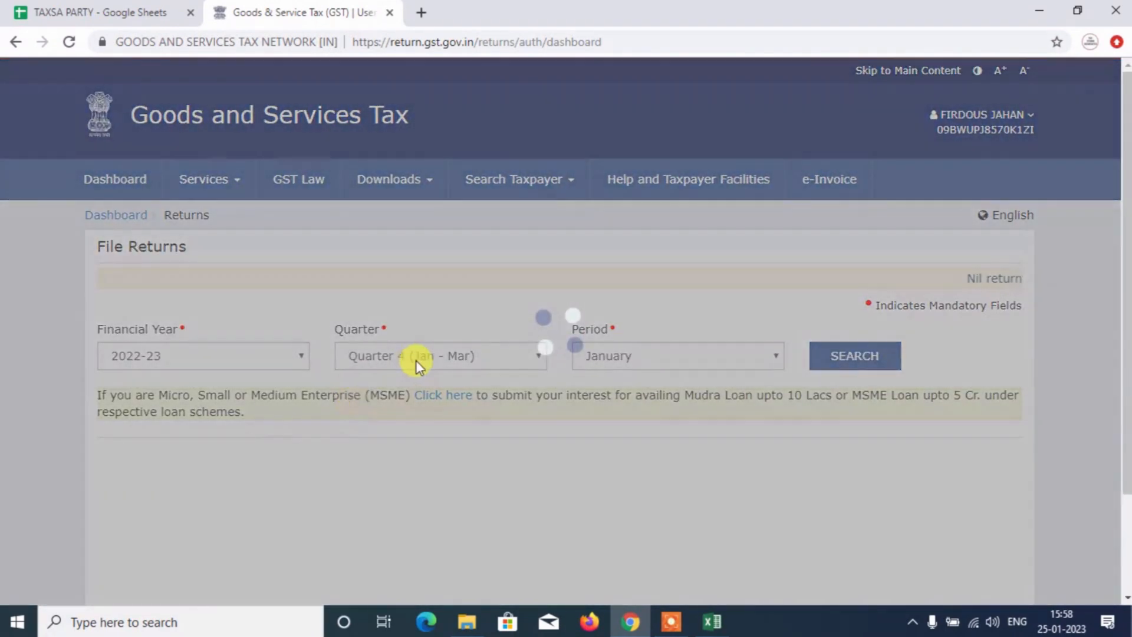
{"action": "left_click", "coordinate": [419, 360]}
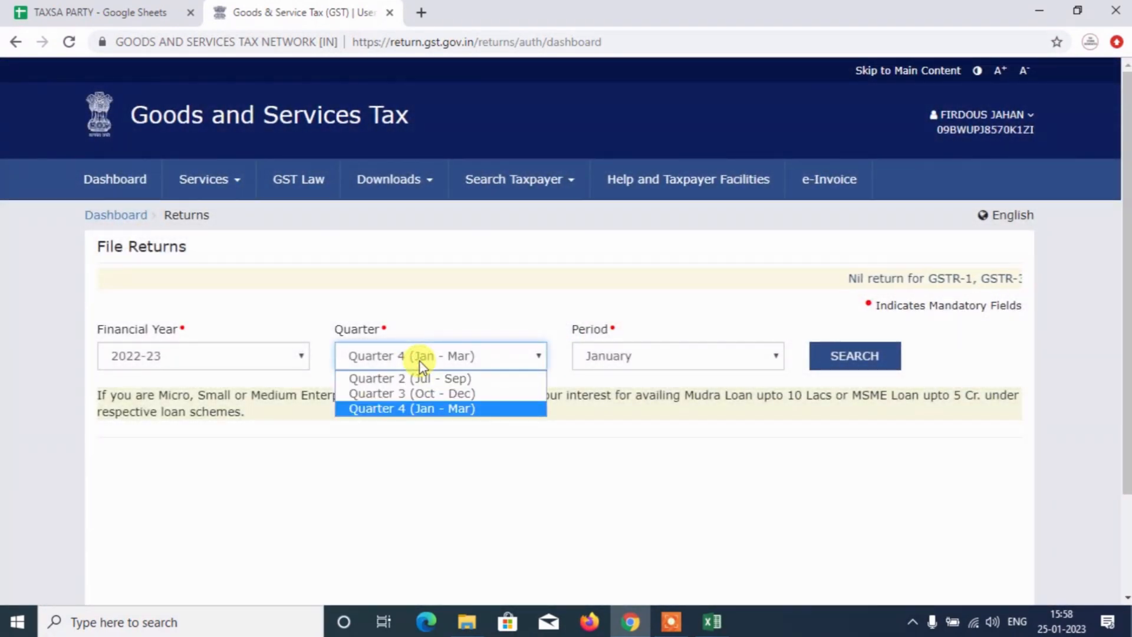
{"action": "key", "text": "Up"}
{"action": "key", "text": "Return"}
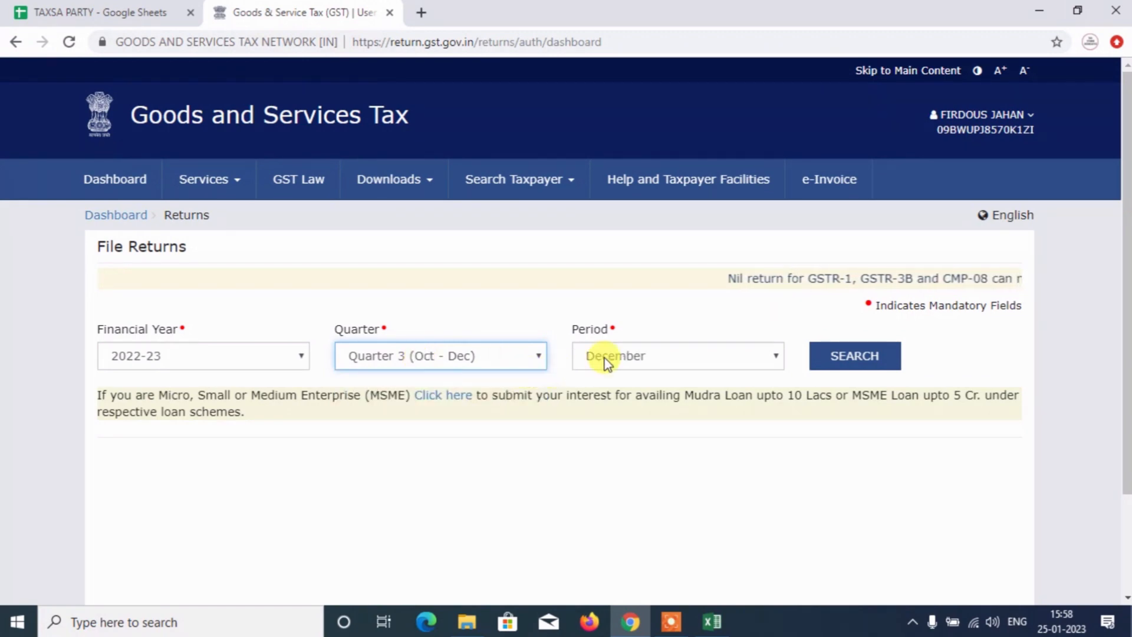
{"action": "left_click", "coordinate": [828, 357]}
{"action": "scroll", "coordinate": [1126, 535], "scroll_direction": "down", "scroll_amount": 8}
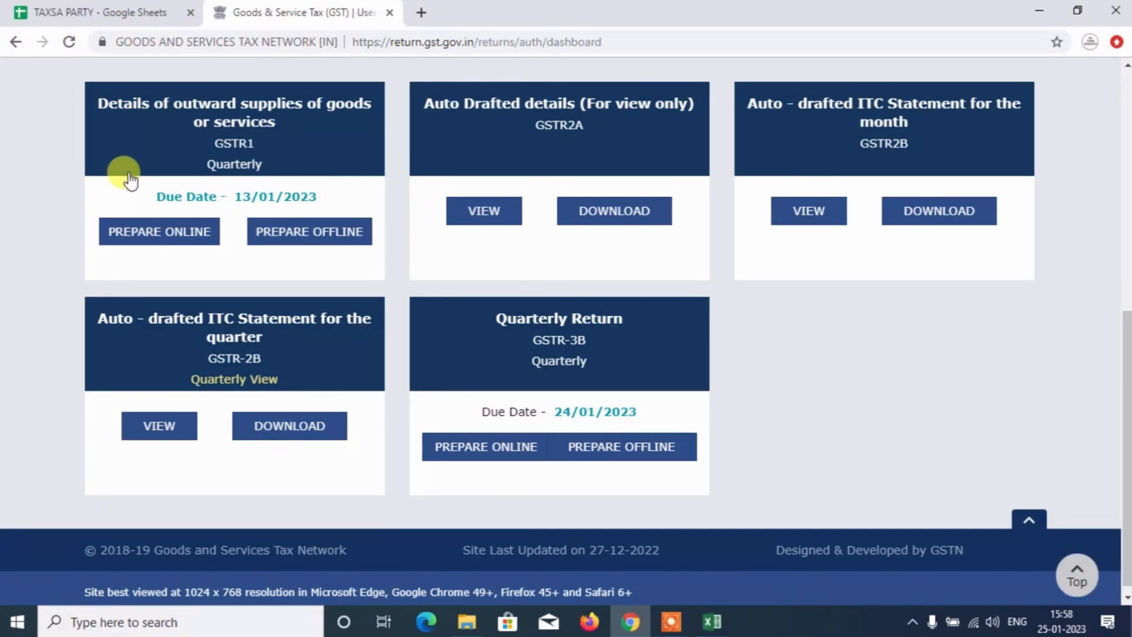
Start preparing the quarterly GSTR-1 online and open a new record in section 7 - B2C (Others)
{"action": "left_click", "coordinate": [159, 231]}
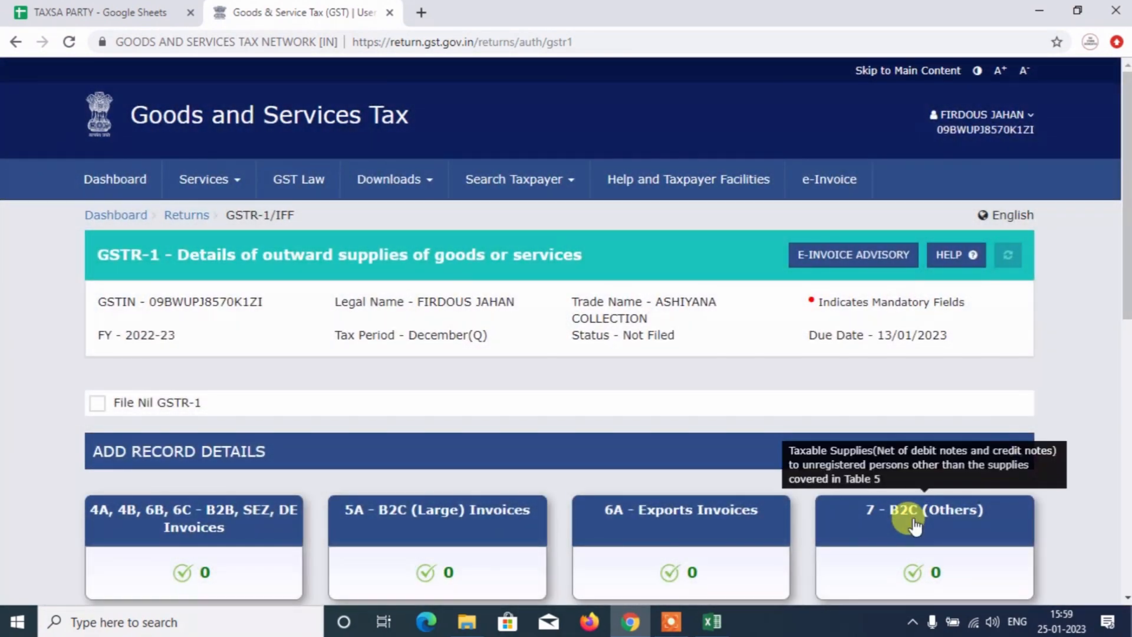
{"action": "left_click", "coordinate": [914, 517]}
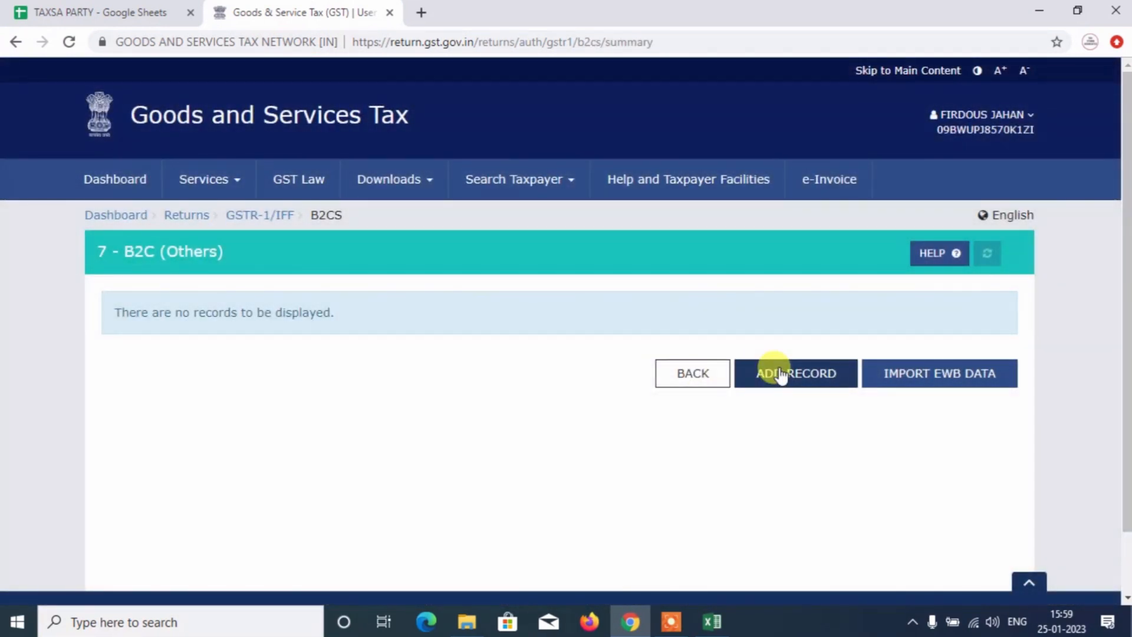
{"action": "left_click", "coordinate": [776, 368]}
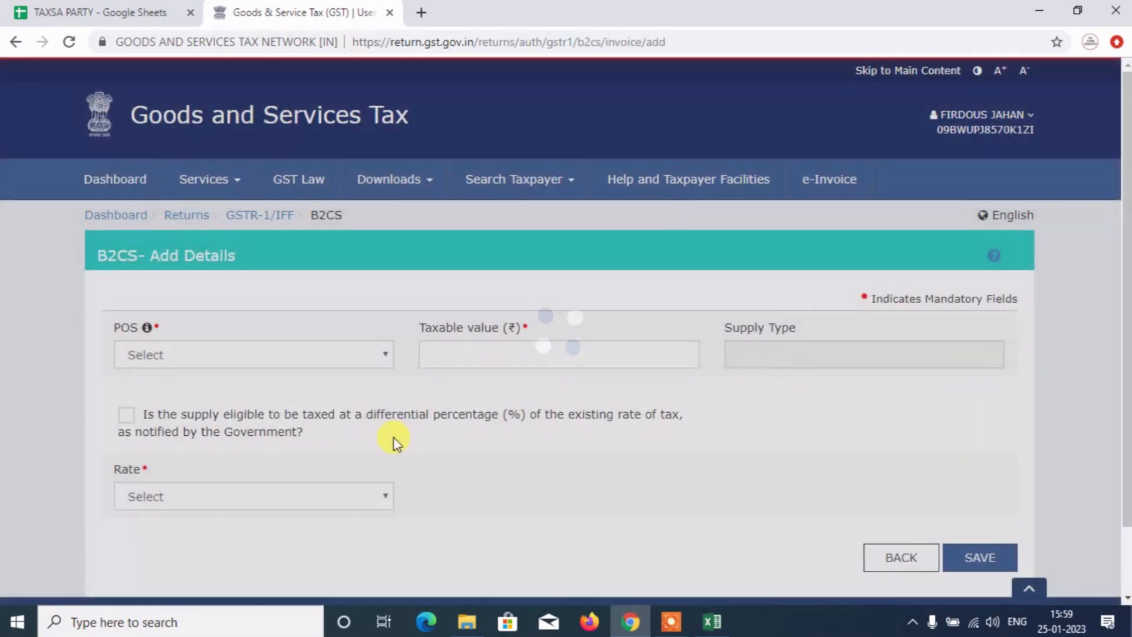
Check the states and rates in the pivot table of the MERGE workbook in Excel and return to the GST portal's B2CS form
{"action": "key", "text": "alt+Tab"}
{"action": "key", "text": "alt+Tab"}
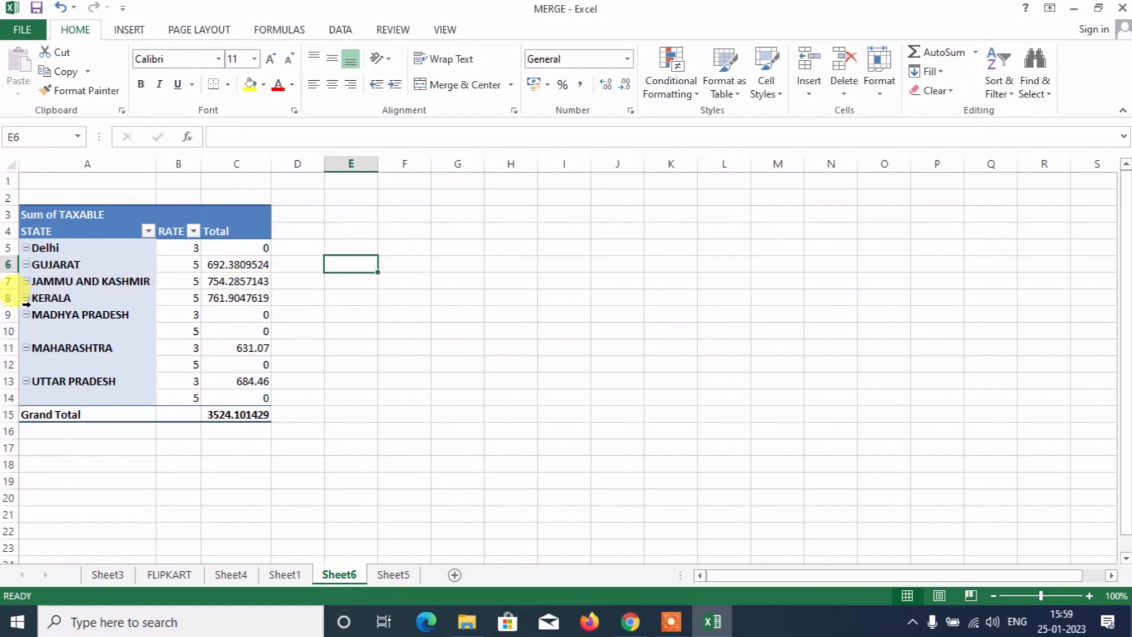
{"action": "left_click", "coordinate": [74, 248]}
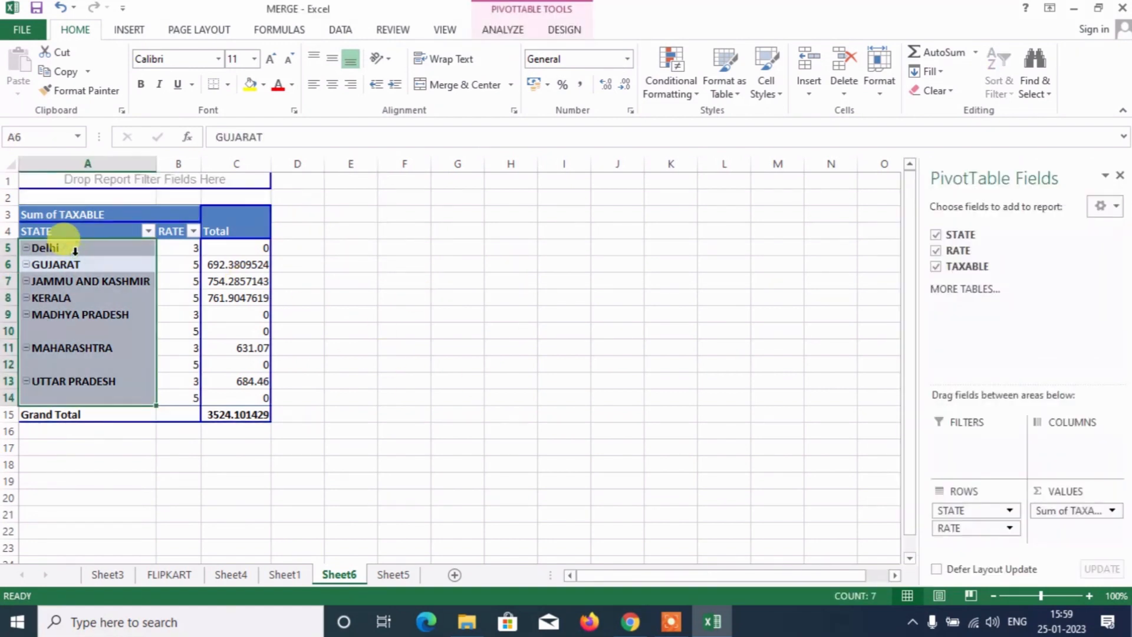
{"action": "left_click", "coordinate": [183, 247]}
{"action": "key", "text": "alt+Tab"}
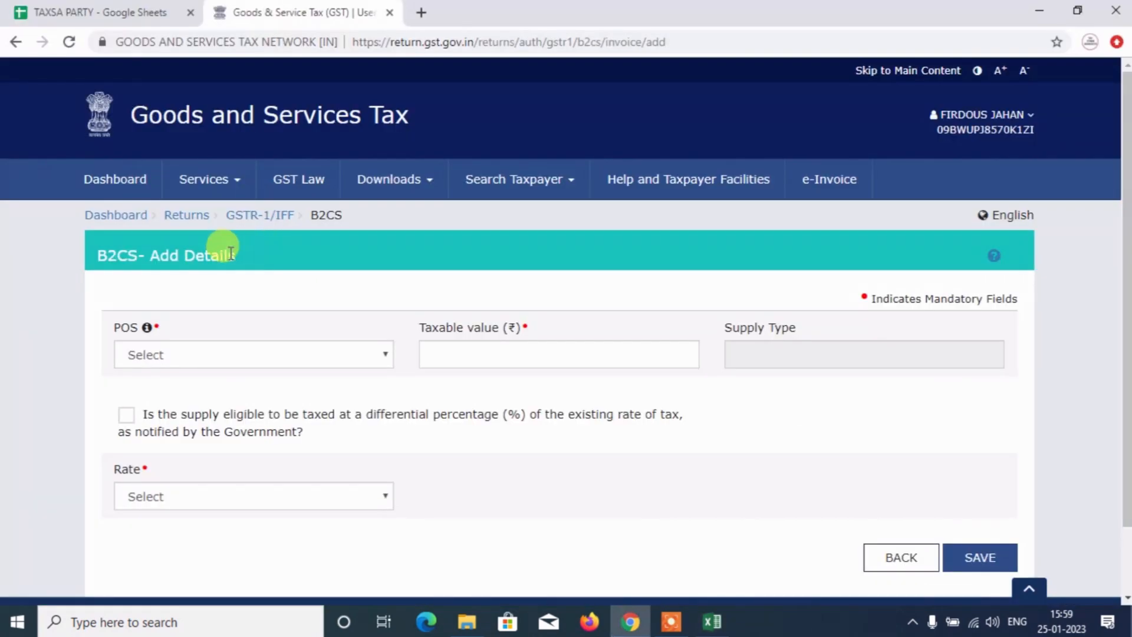
Set the place of supply of the new B2CS record to 07-Delhi
{"action": "left_click", "coordinate": [224, 356]}
{"action": "type", "text": "04-Chandigarh"}
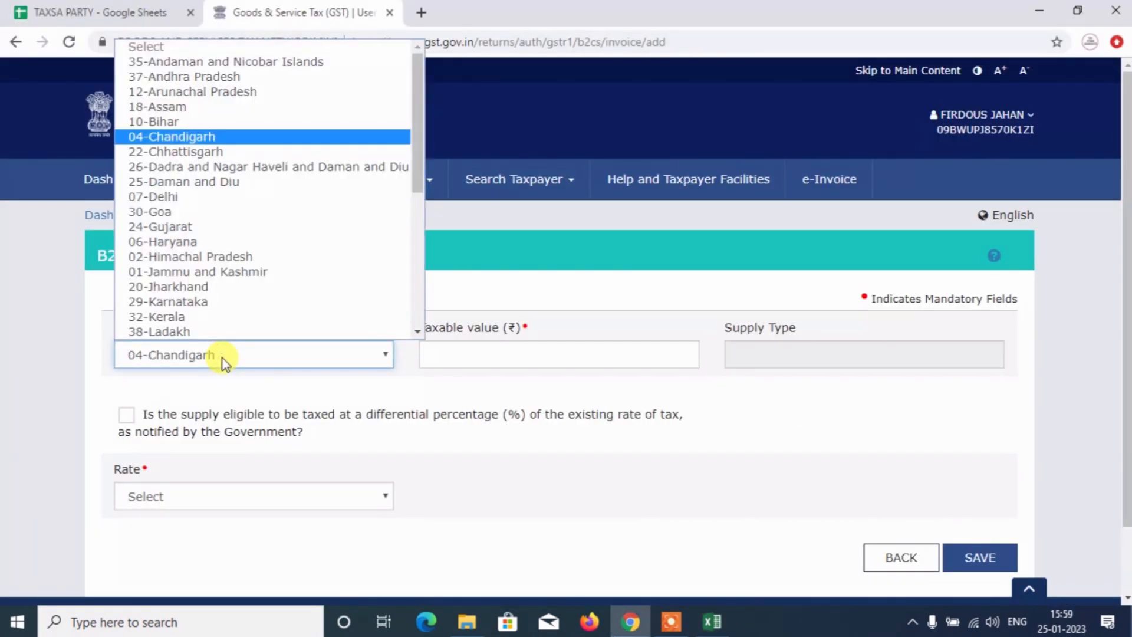
{"action": "key", "text": "Down"}
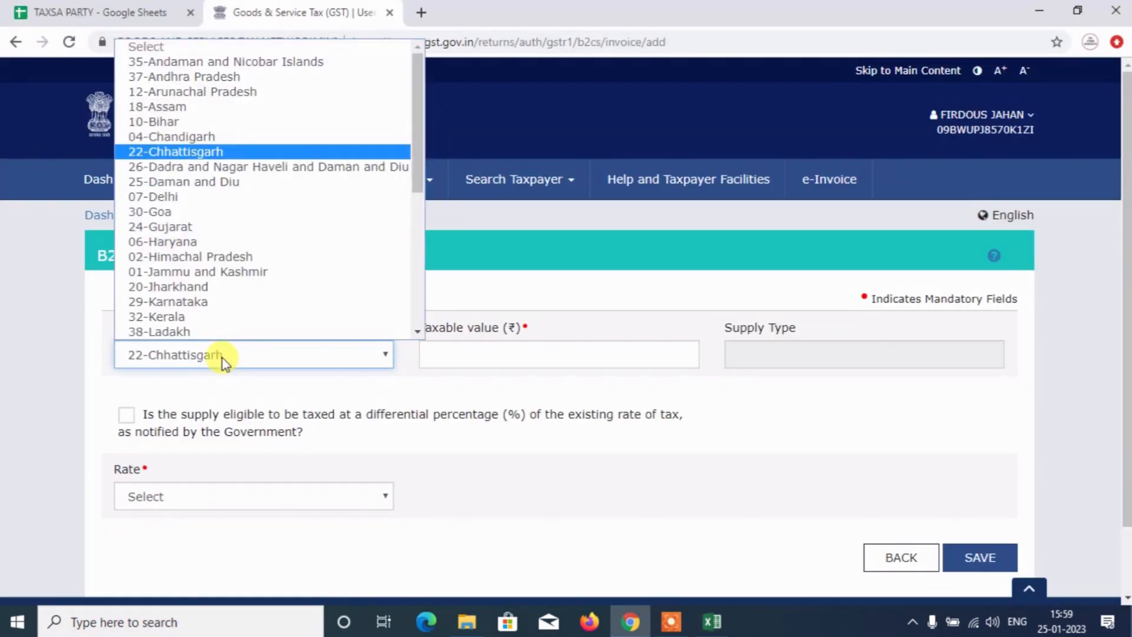
{"action": "key", "text": "Up"}
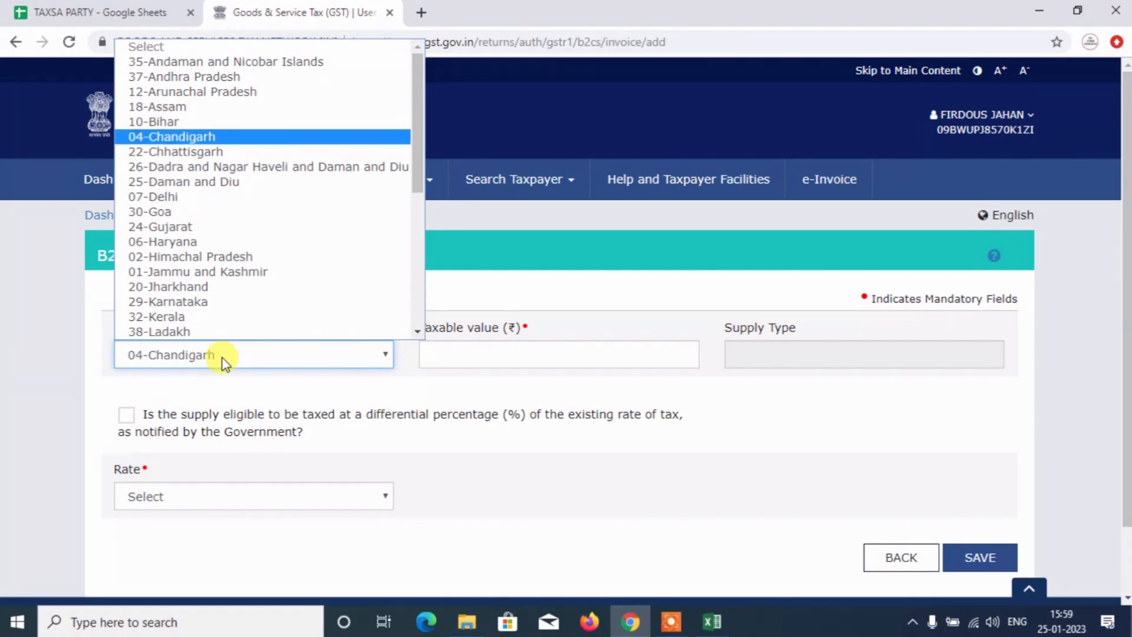
{"action": "key", "text": "Down"}
{"action": "key", "text": "Down"}
{"action": "key", "text": "Down"}
{"action": "key", "text": "Down"}
{"action": "key", "text": "Return"}
{"action": "key", "text": "Tab"}
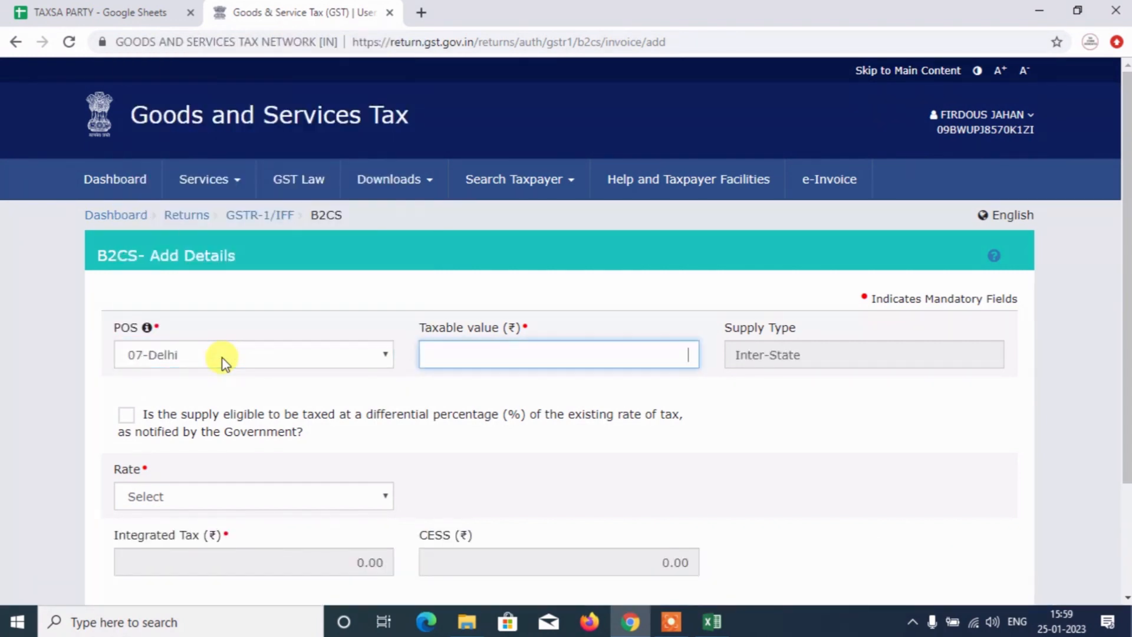
Enter a taxable value of 0.00 at rate 3 for Delhi and save the record
{"action": "key", "text": "alt+Tab"}
{"action": "key", "text": "alt+Tab"}
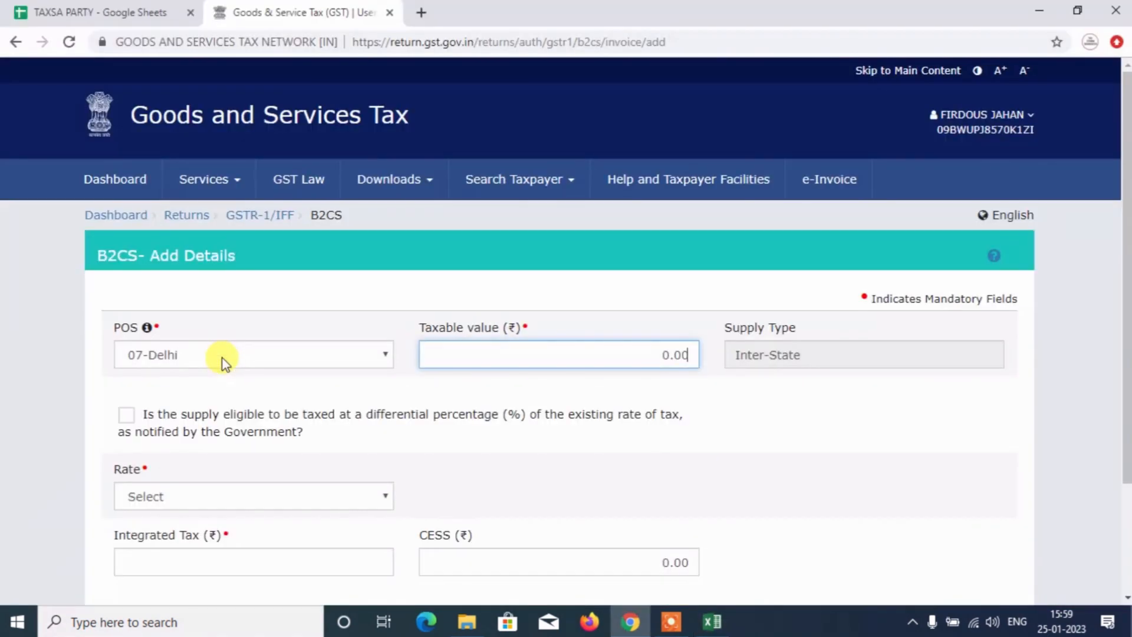
{"action": "left_click", "coordinate": [230, 496]}
{"action": "key", "text": "3"}
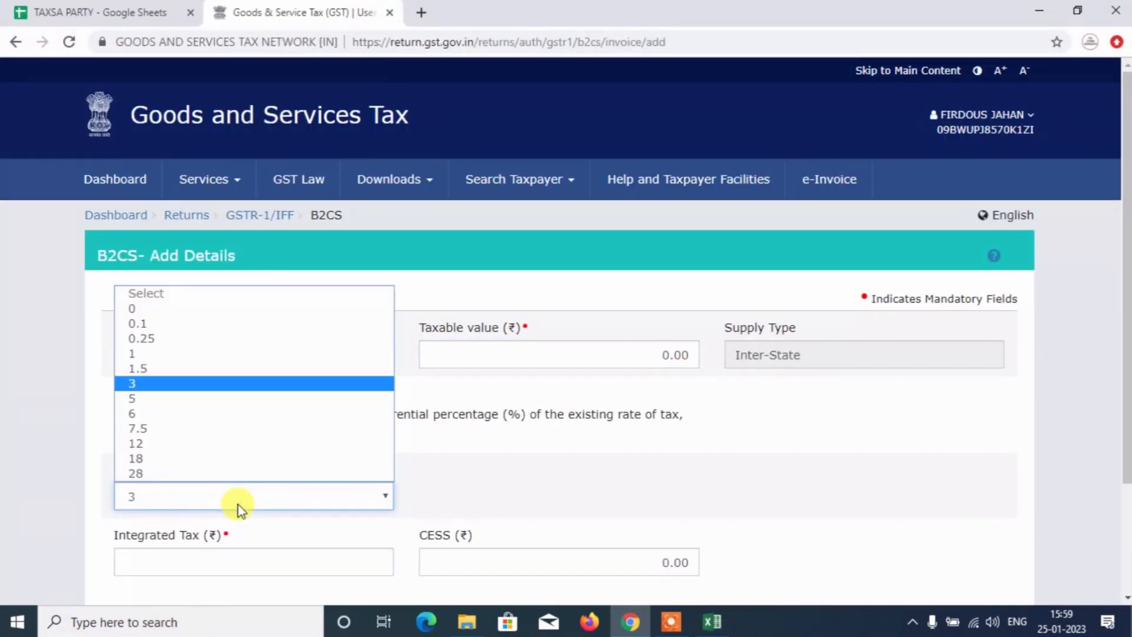
{"action": "key", "text": "Return"}
{"action": "scroll", "coordinate": [1064, 508], "scroll_direction": "down", "scroll_amount": 3}
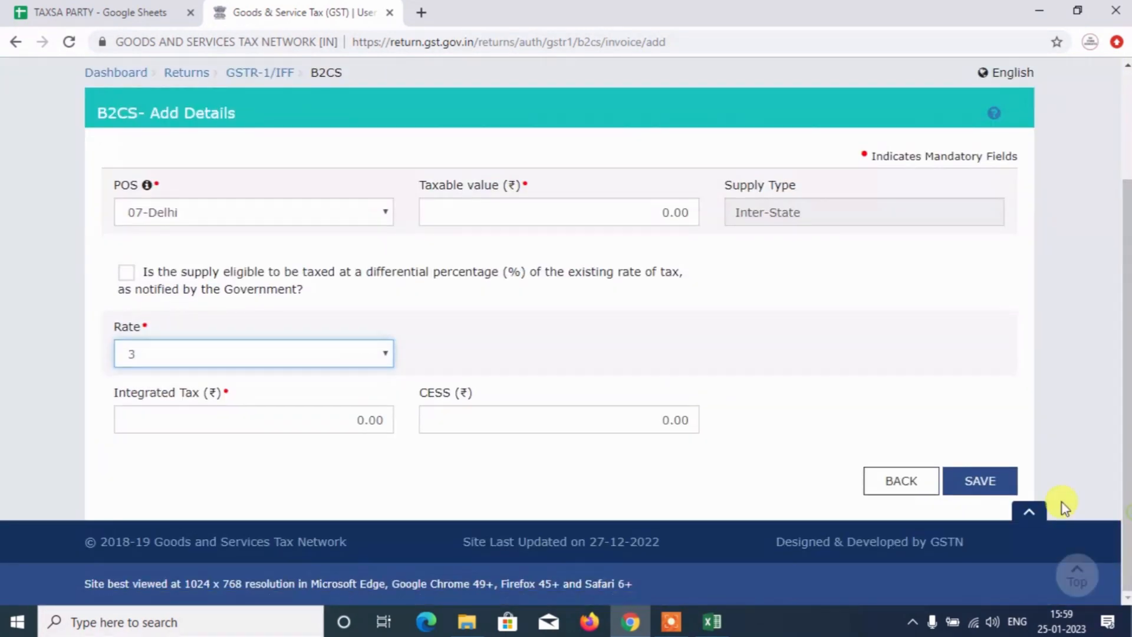
Check the next state in the Excel pivot table and set the new B2CS record's place of supply to 24-Gujarat
{"action": "key", "text": "alt+Tab"}
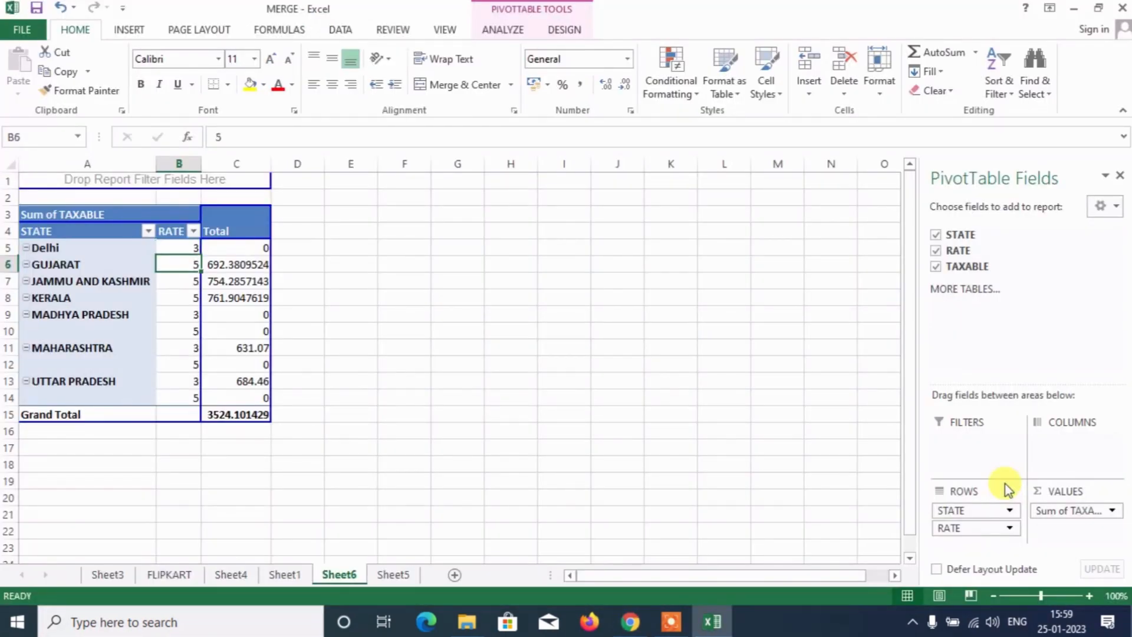
{"action": "key", "text": "Left"}
{"action": "key", "text": "alt+Tab"}
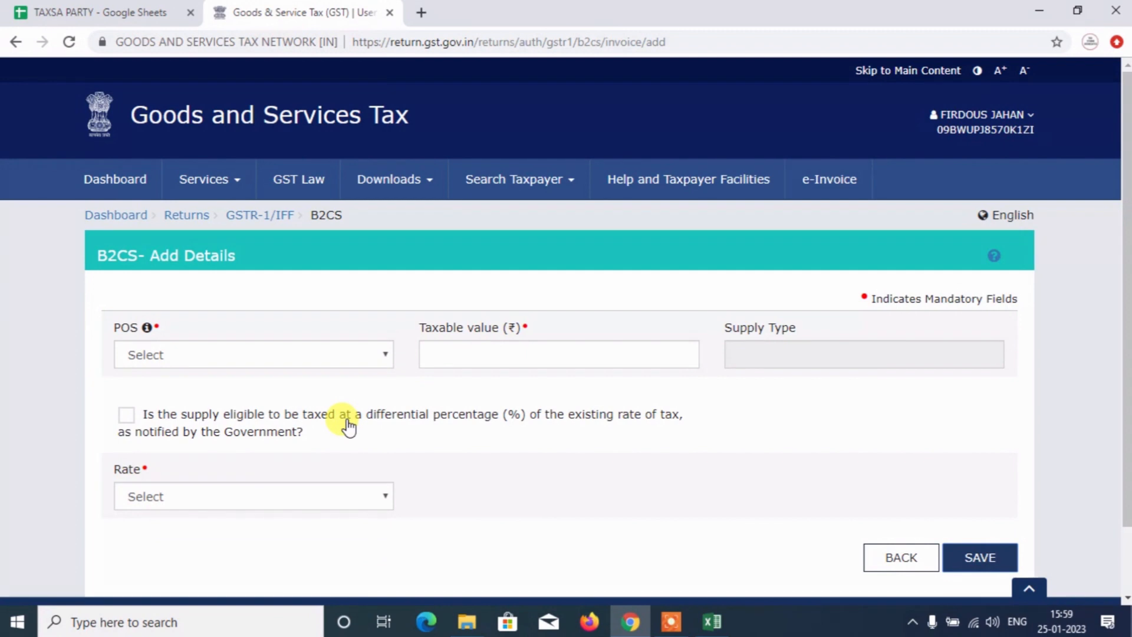
{"action": "left_click", "coordinate": [303, 360]}
{"action": "type", "text": "2"}
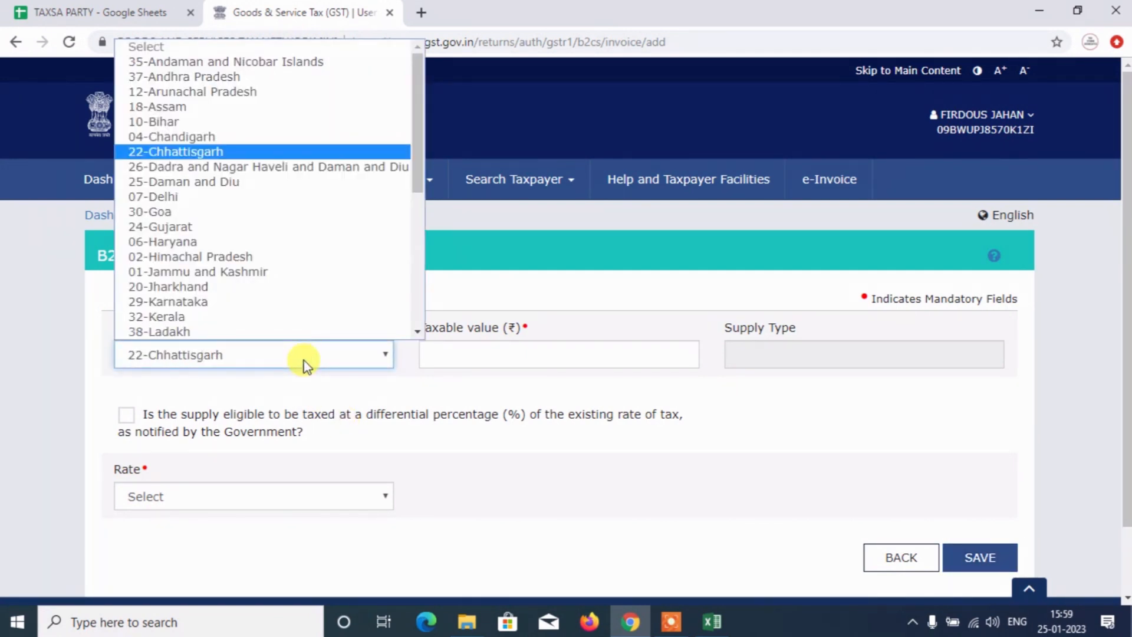
{"action": "type", "text": "6"}
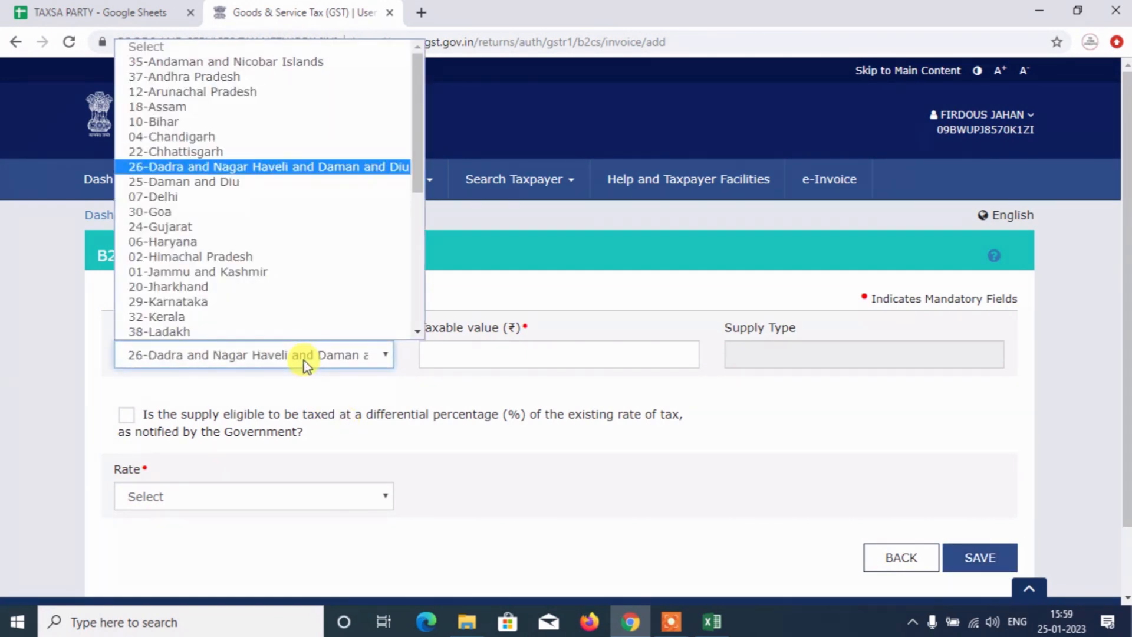
{"action": "type", "text": "24-Gujarat"}
{"action": "key", "text": "Return"}
{"action": "key", "text": "Tab"}
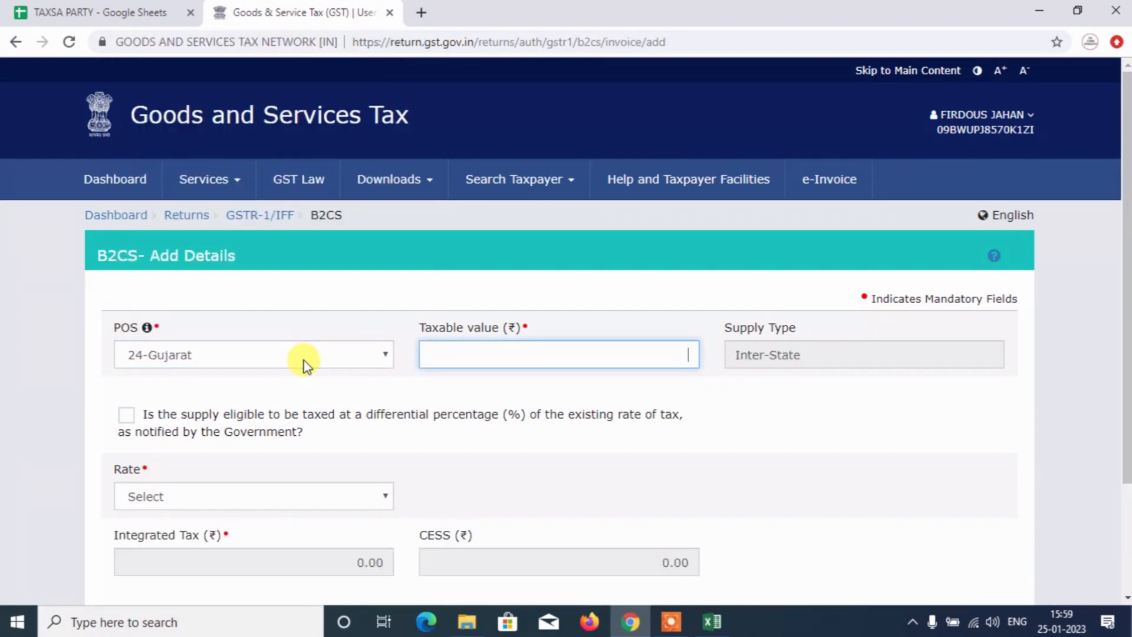
Look up Gujarat's taxable total in the Excel pivot table and enter 692.38 as the record's taxable value
{"action": "key", "text": "alt+Tab"}
{"action": "key", "text": "Right"}
{"action": "key", "text": "Right"}
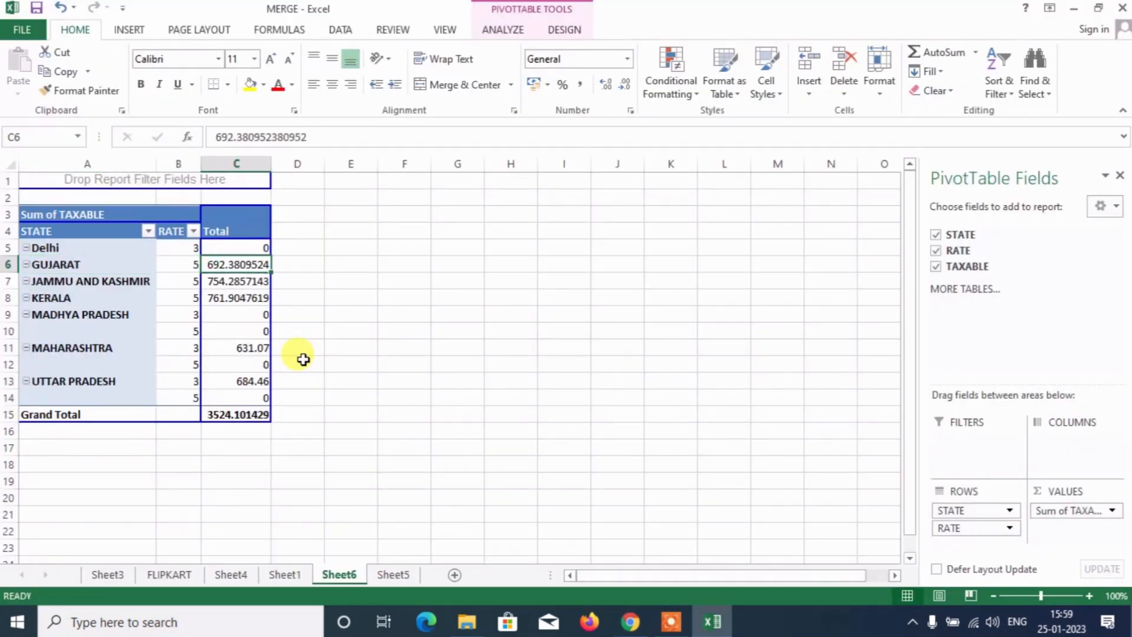
{"action": "key", "text": "alt+Tab"}
{"action": "type", "text": "692"}
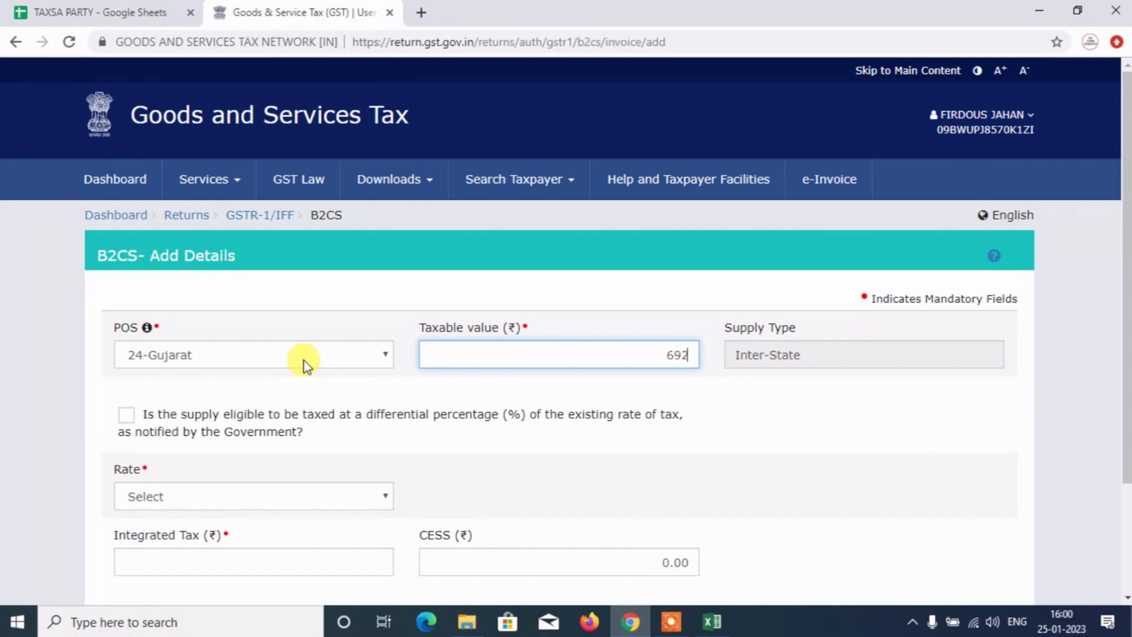
{"action": "type", "text": ".38"}
{"action": "key", "text": "Tab"}
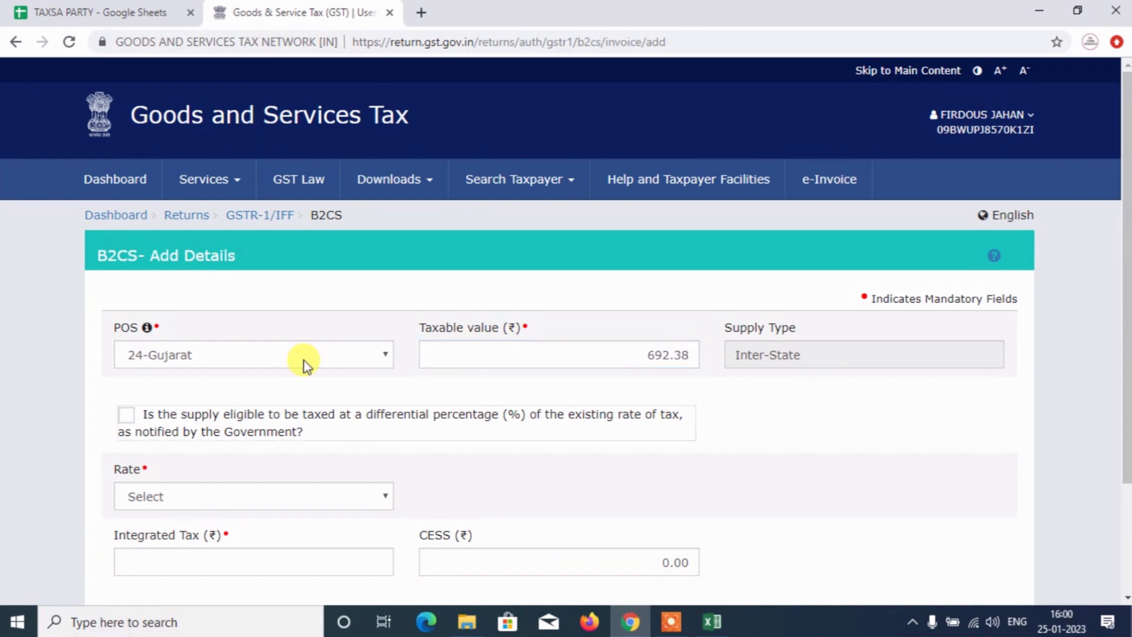
Check Gujarat's rate in the Excel pivot table, set the record's rate to 5 and save it
{"action": "key", "text": "alt+Tab"}
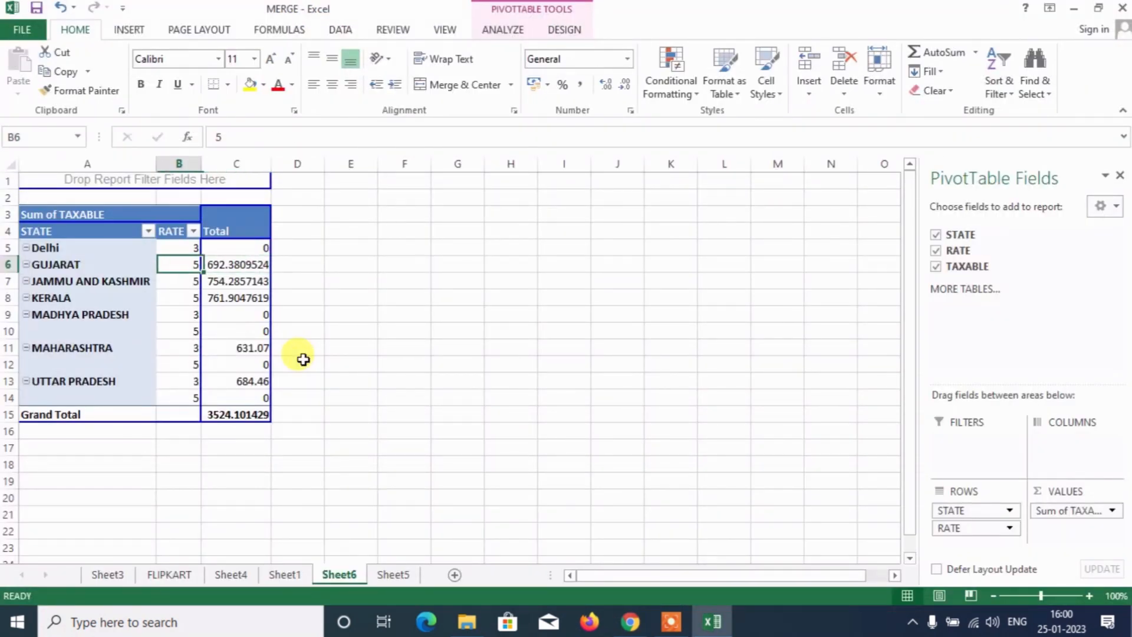
{"action": "key", "text": "alt+Tab"}
{"action": "key", "text": "Tab"}
{"action": "key", "text": "Tab"}
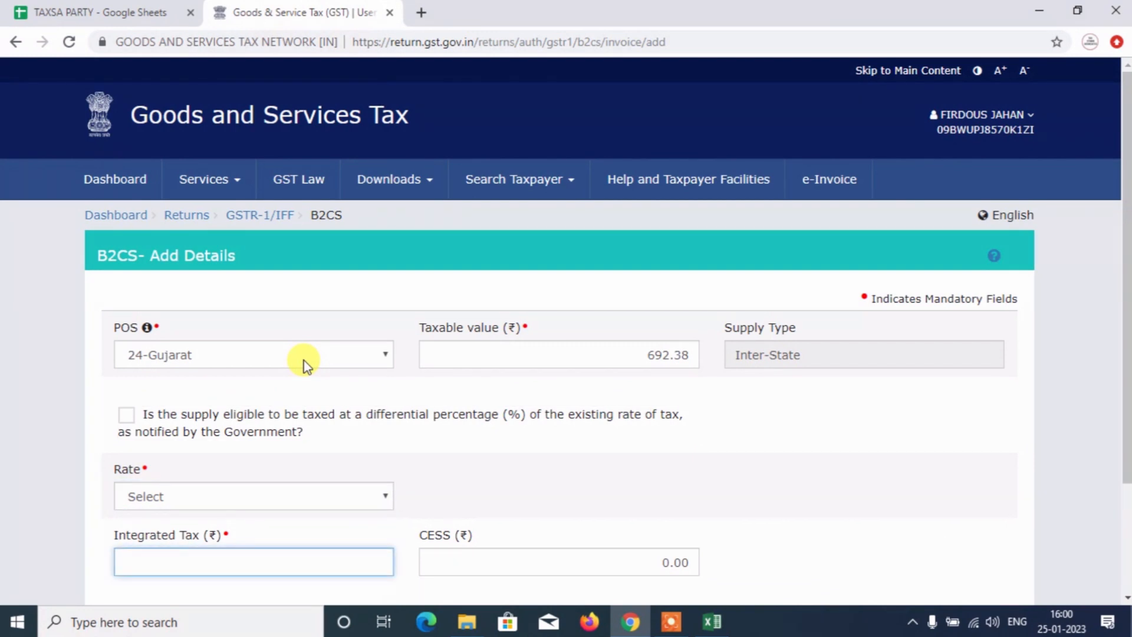
{"action": "key", "text": "shift+Tab"}
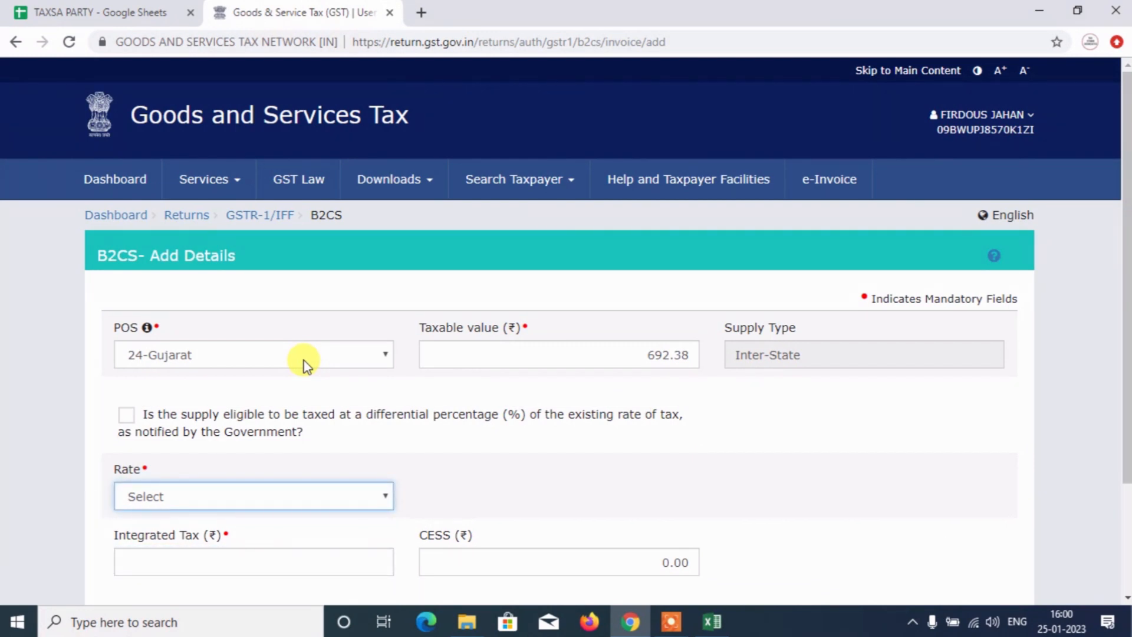
{"action": "key", "text": "alt+Down"}
{"action": "left_click", "coordinate": [303, 362]}
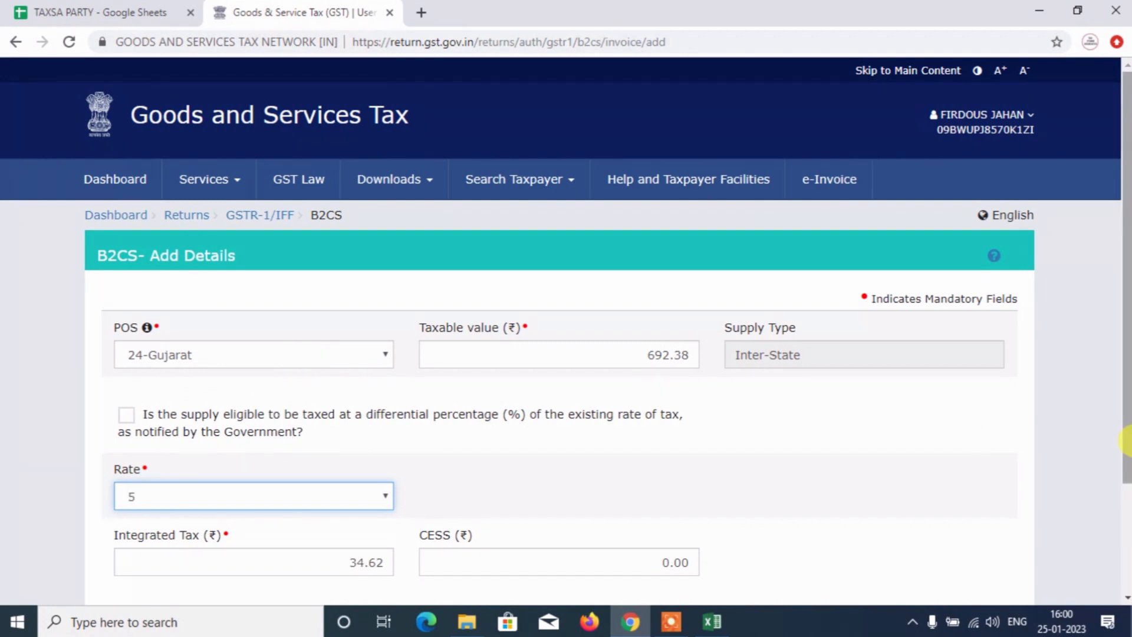
{"action": "left_click", "coordinate": [1126, 515]}
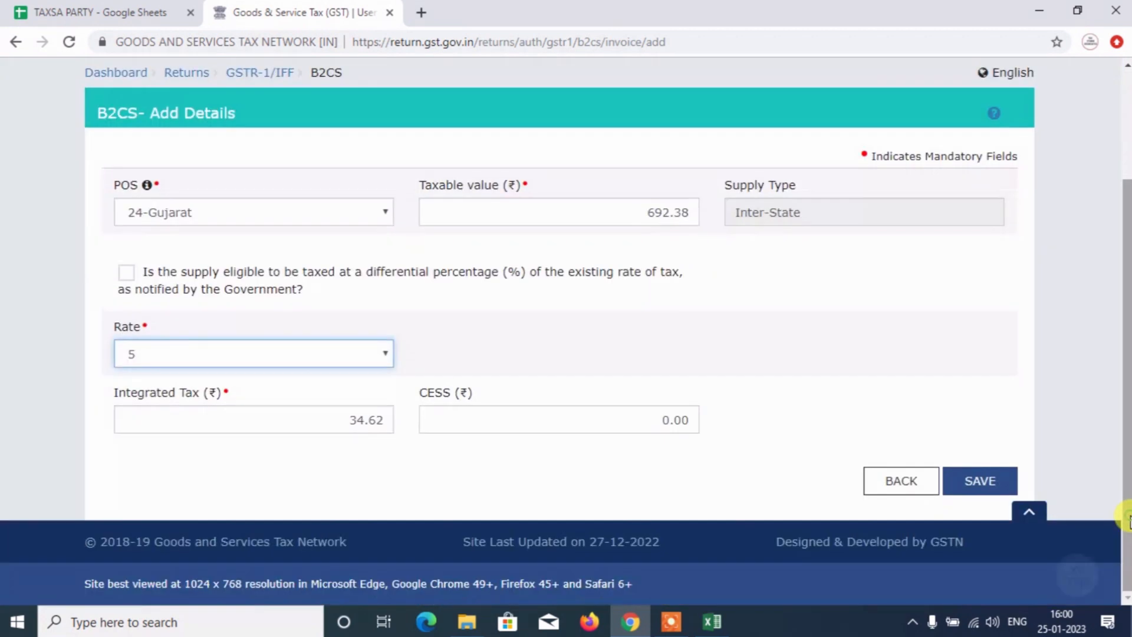
{"action": "left_click", "coordinate": [996, 468]}
{"action": "key", "text": "alt+Tab"}
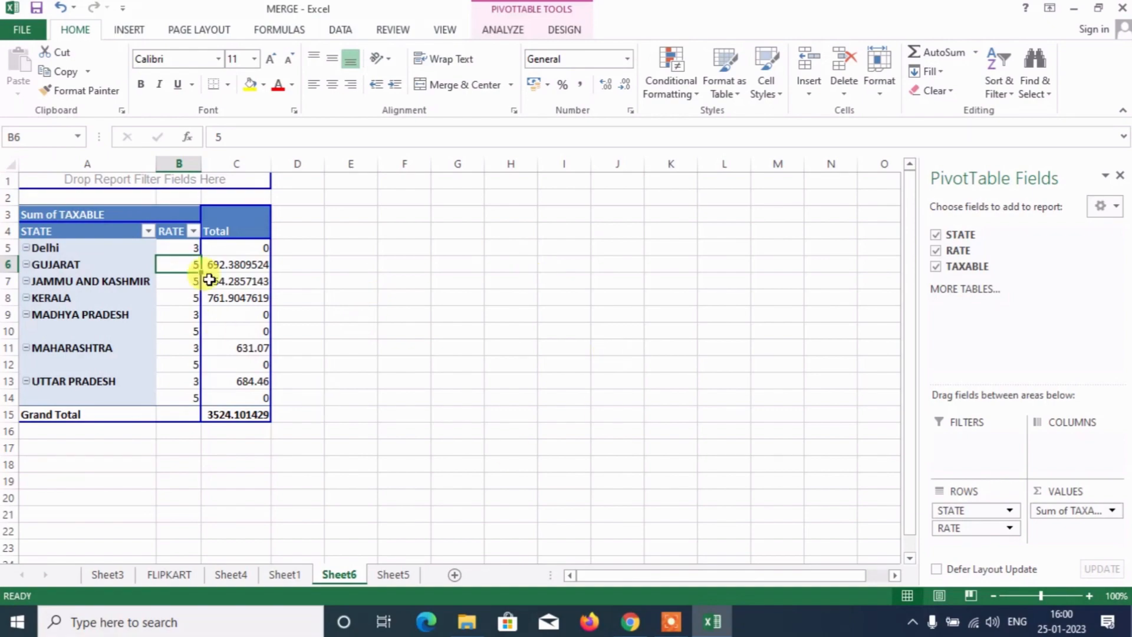
{"action": "key", "text": "alt+Tab"}
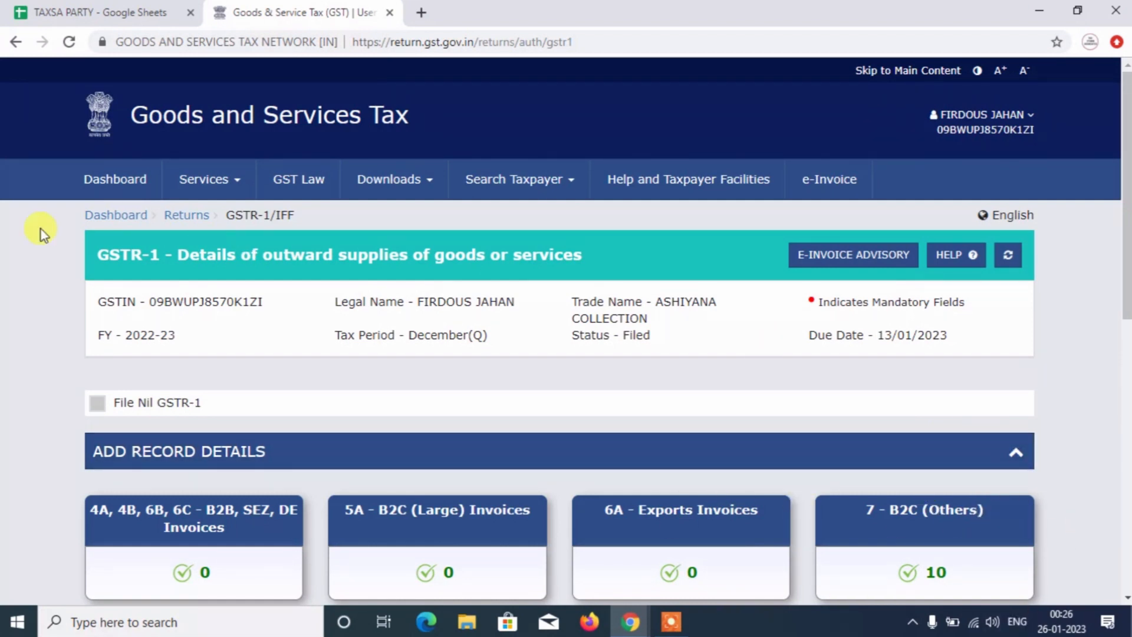
Return to the portal dashboard and search the returns to file for 2022-23, Quarter 3 (Oct - Dec), December
{"action": "left_click", "coordinate": [133, 223]}
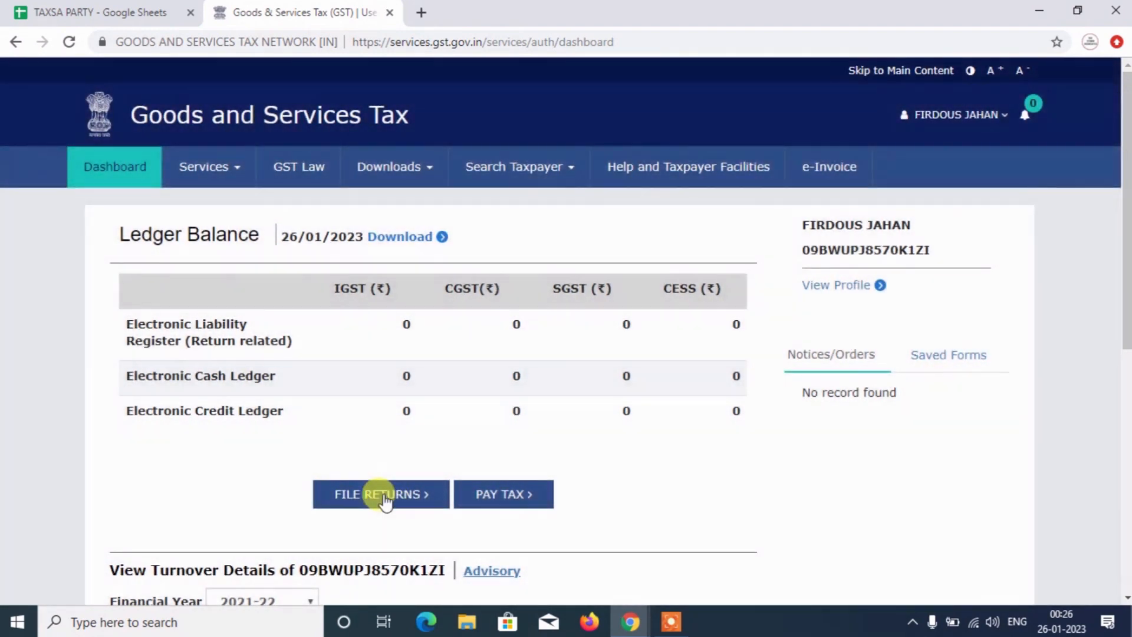
{"action": "left_click", "coordinate": [383, 499]}
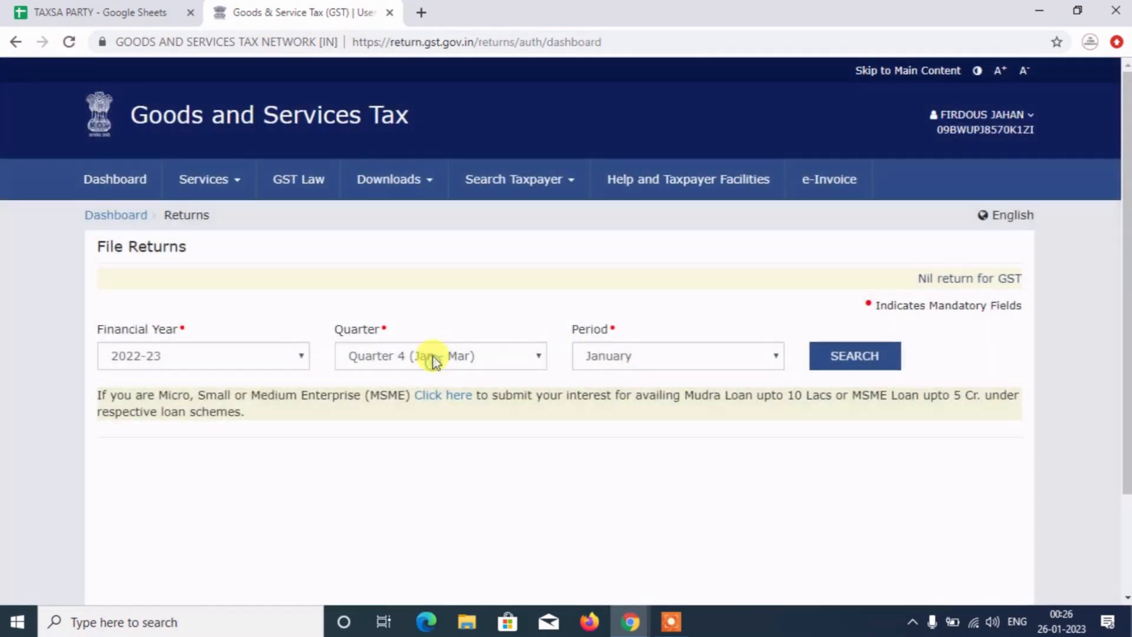
{"action": "left_click", "coordinate": [433, 359]}
{"action": "key", "text": "Up"}
{"action": "left_click", "coordinate": [435, 360]}
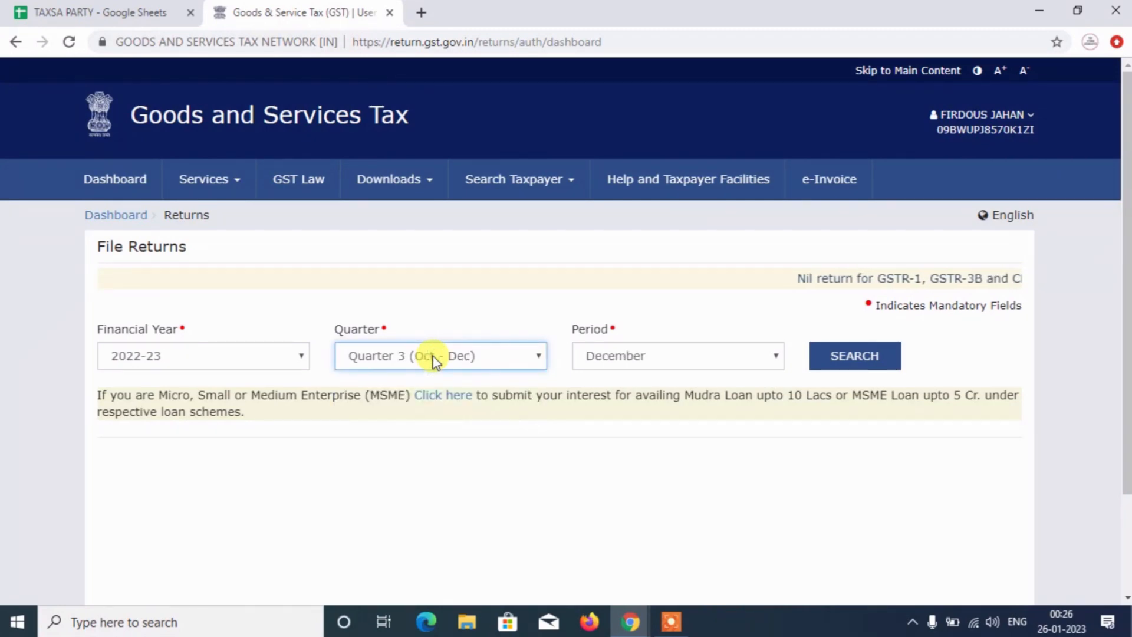
{"action": "left_click", "coordinate": [870, 355]}
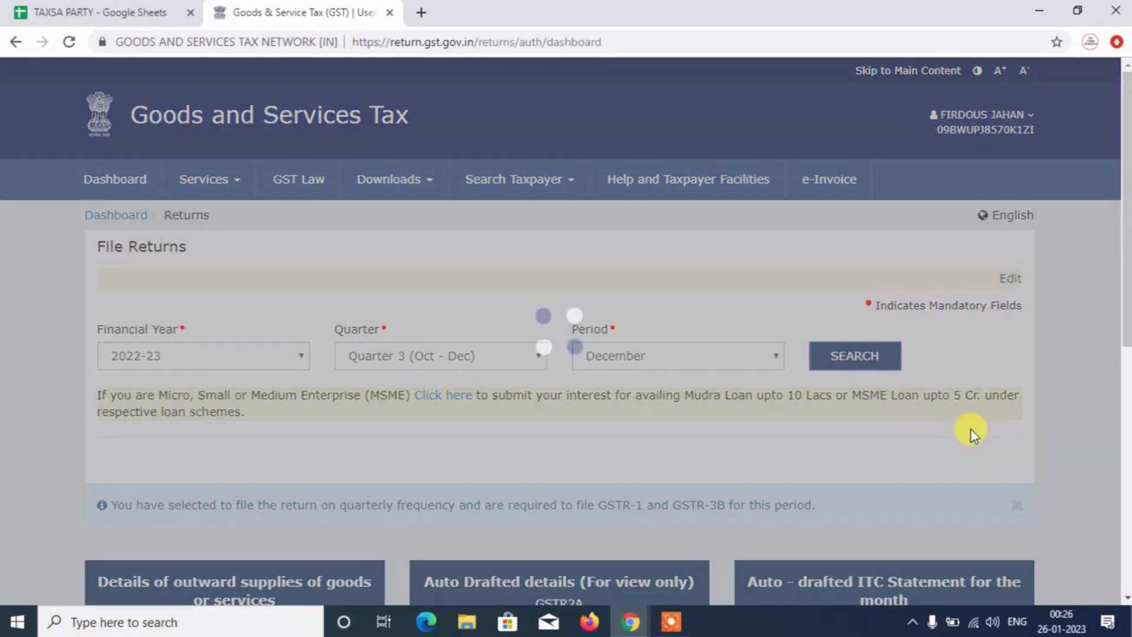
Start preparing the quarterly GSTR-3B online as a non-nil return and dismiss the system generated summary
{"action": "scroll", "coordinate": [698, 323], "scroll_direction": "down", "scroll_amount": 8}
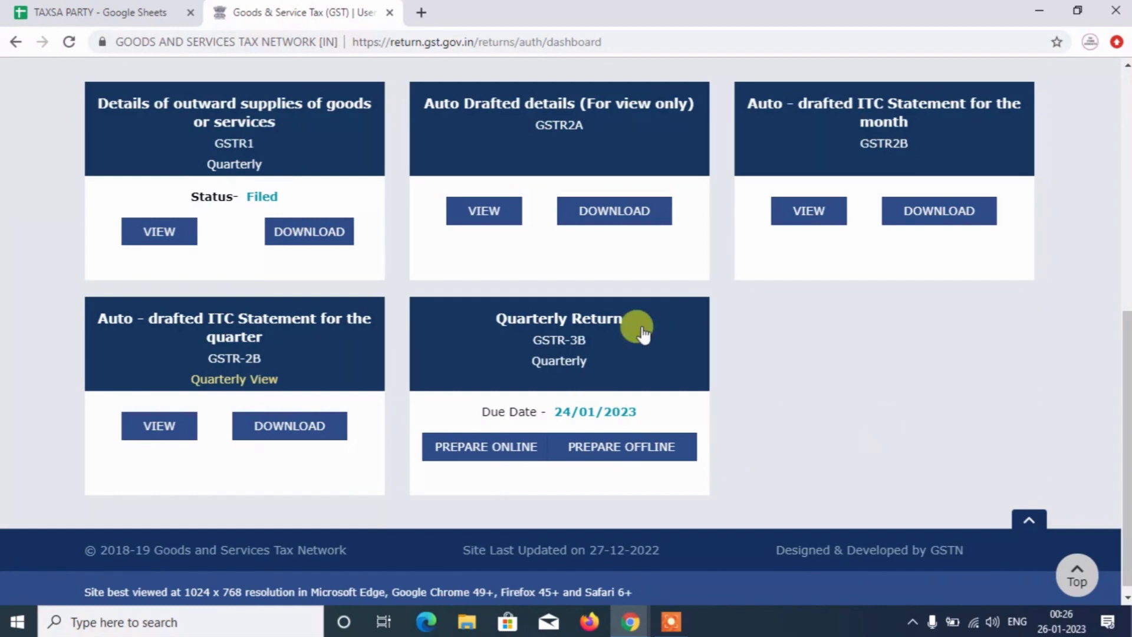
{"action": "left_click", "coordinate": [591, 365]}
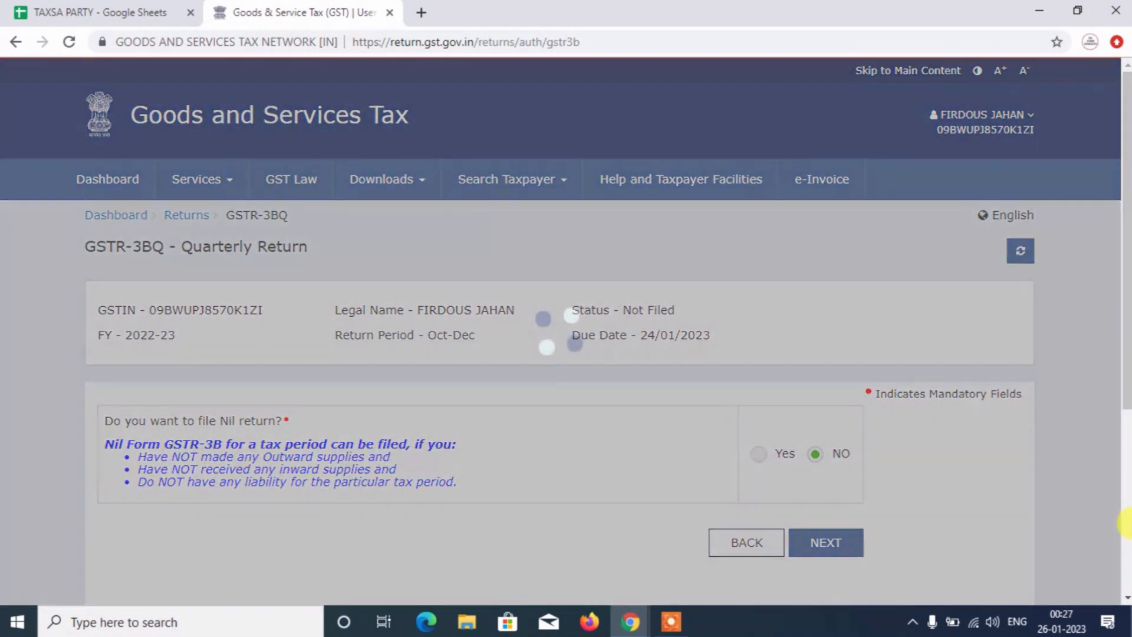
{"action": "left_click", "coordinate": [1129, 523]}
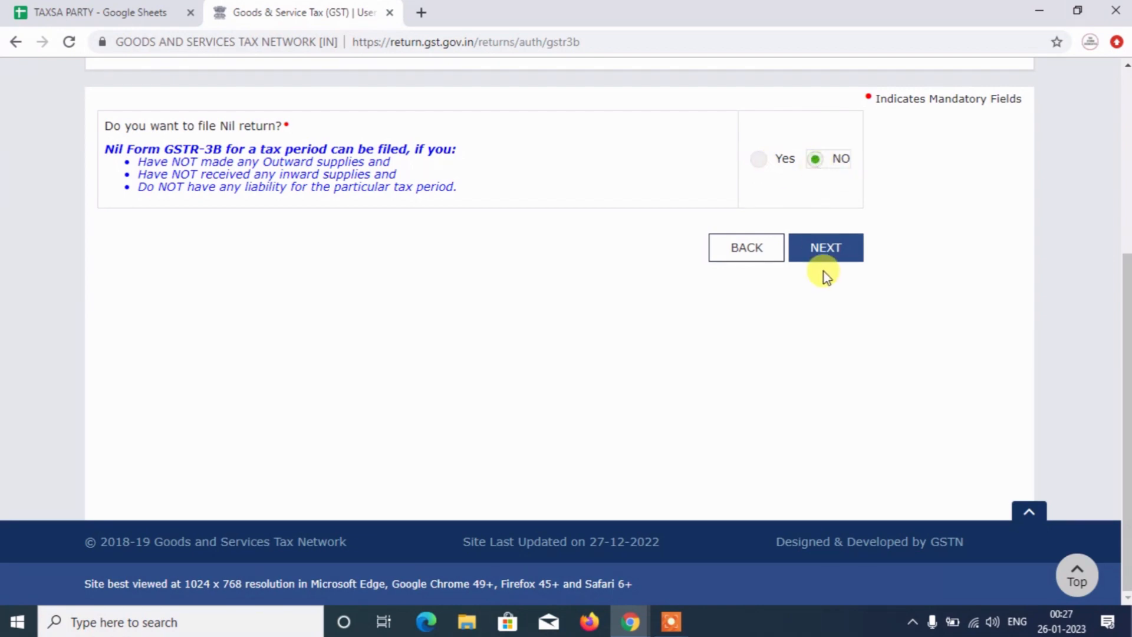
{"action": "left_click", "coordinate": [828, 252]}
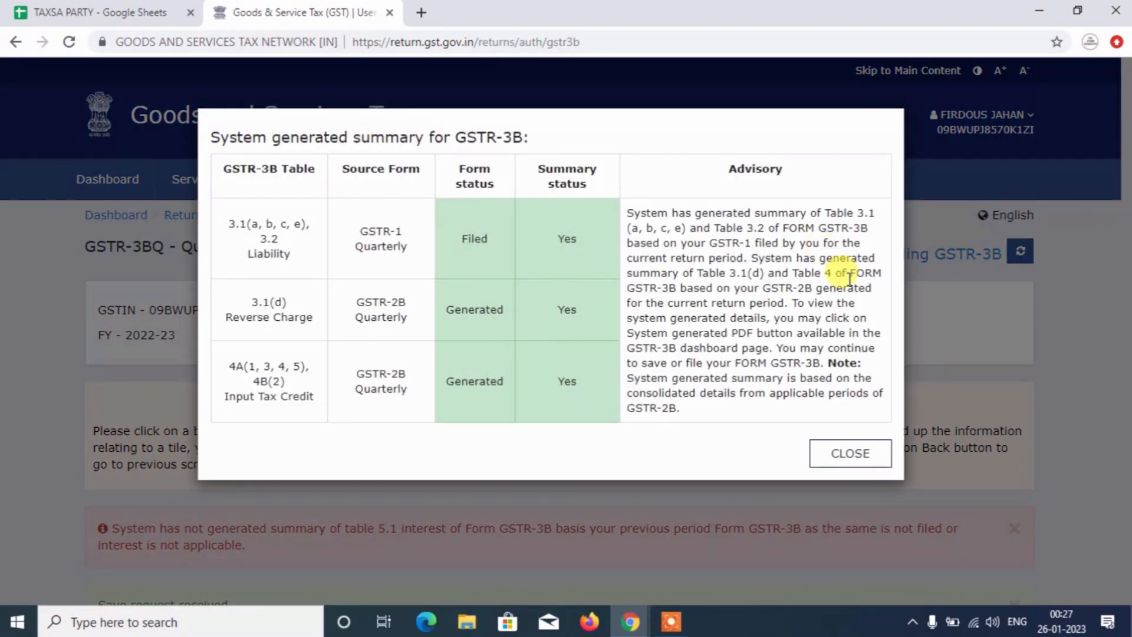
{"action": "left_click", "coordinate": [850, 459]}
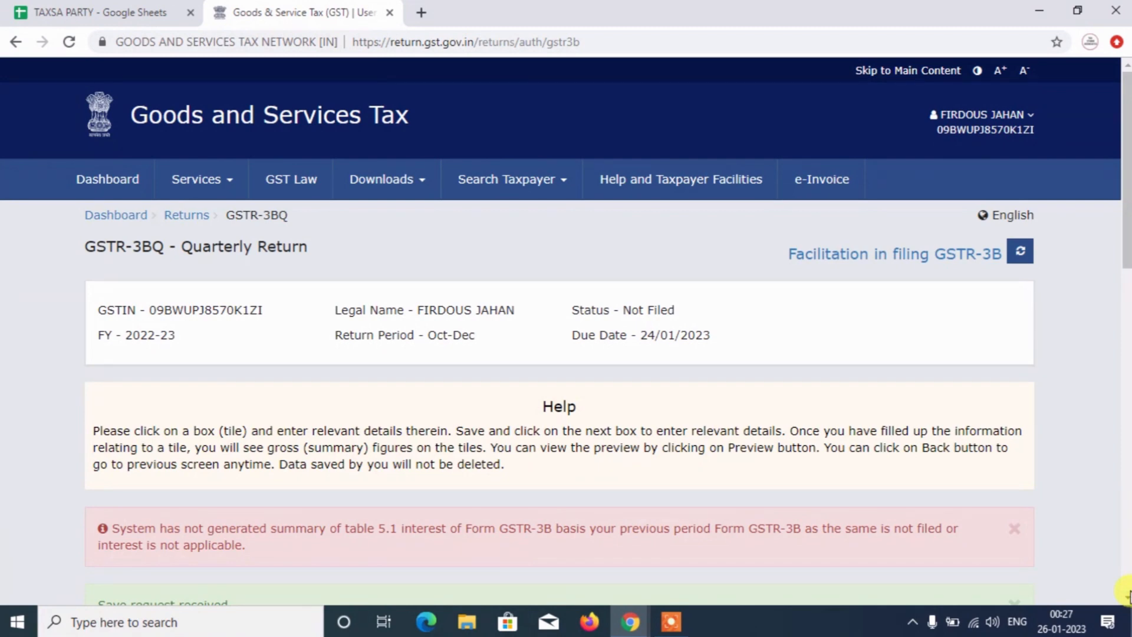
Review the GSTR-3B tiles for outward tax, inter-state supplies, eligible ITC and the filing instructions below them
{"action": "scroll", "coordinate": [1126, 595], "scroll_direction": "down", "scroll_amount": 15}
{"action": "left_click", "coordinate": [1127, 79]}
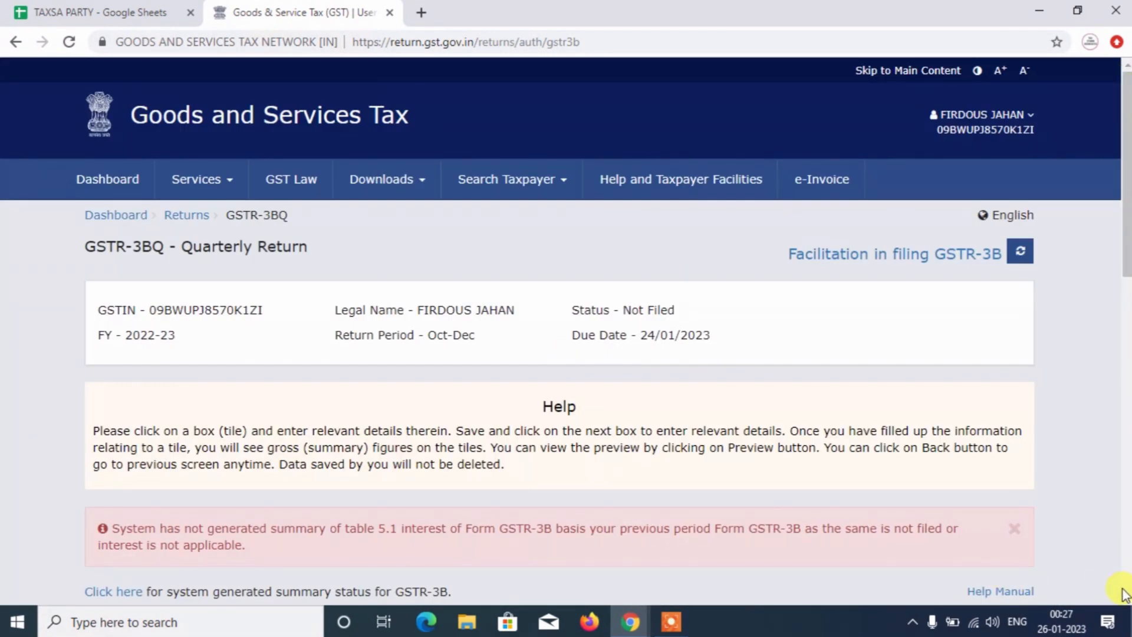
{"action": "scroll", "coordinate": [1127, 600], "scroll_direction": "down", "scroll_amount": 5}
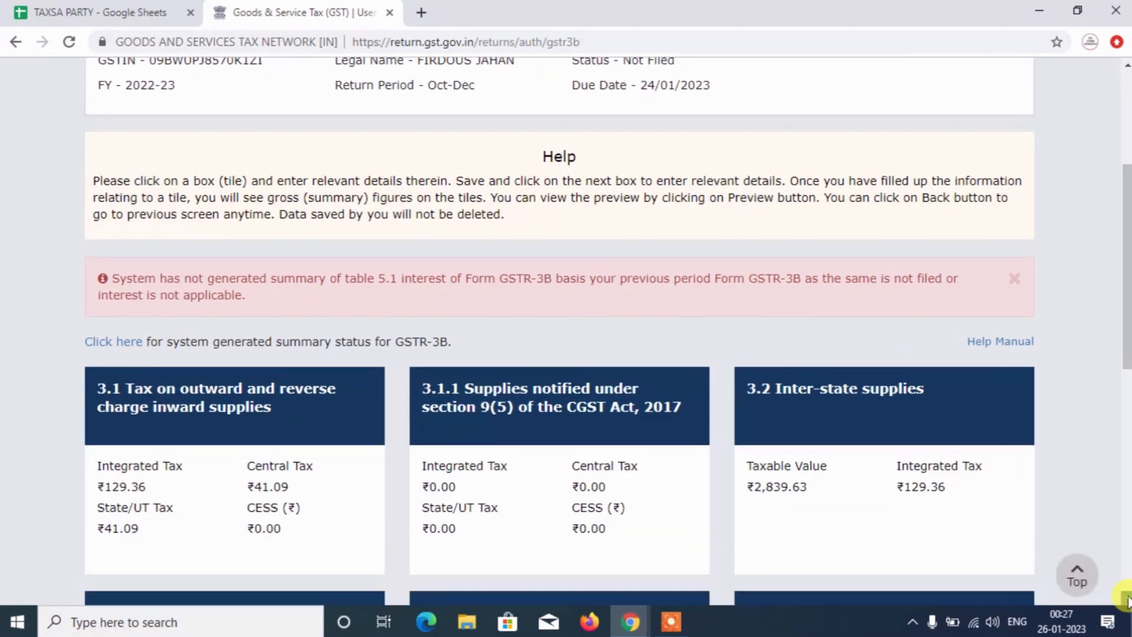
{"action": "scroll", "coordinate": [1127, 600], "scroll_direction": "down", "scroll_amount": 3}
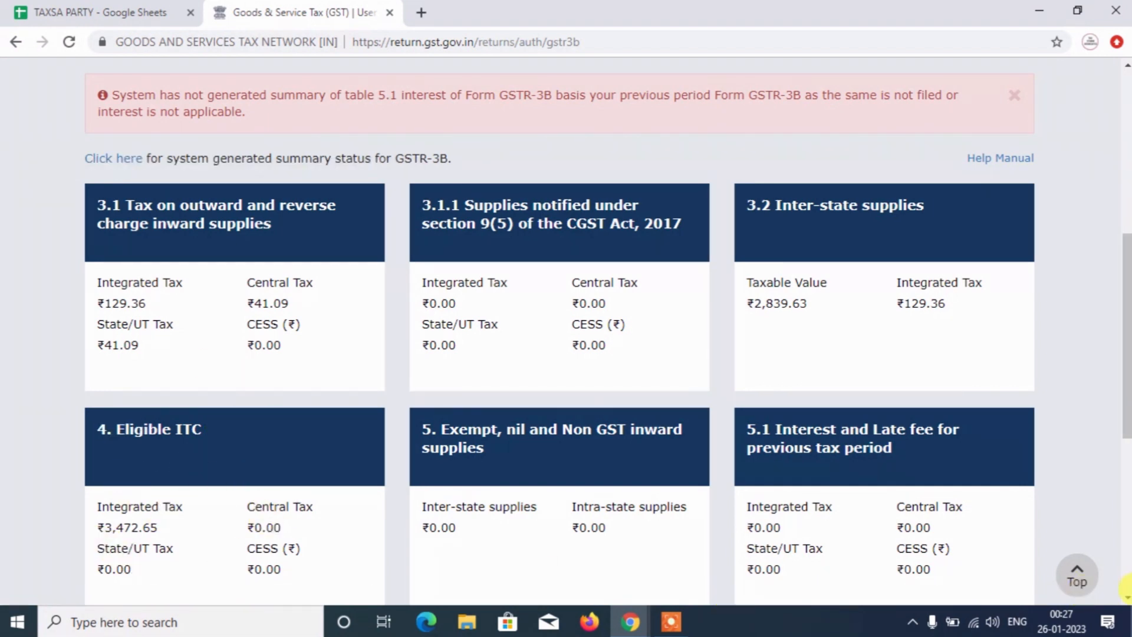
{"action": "scroll", "coordinate": [1125, 596], "scroll_direction": "down", "scroll_amount": 6}
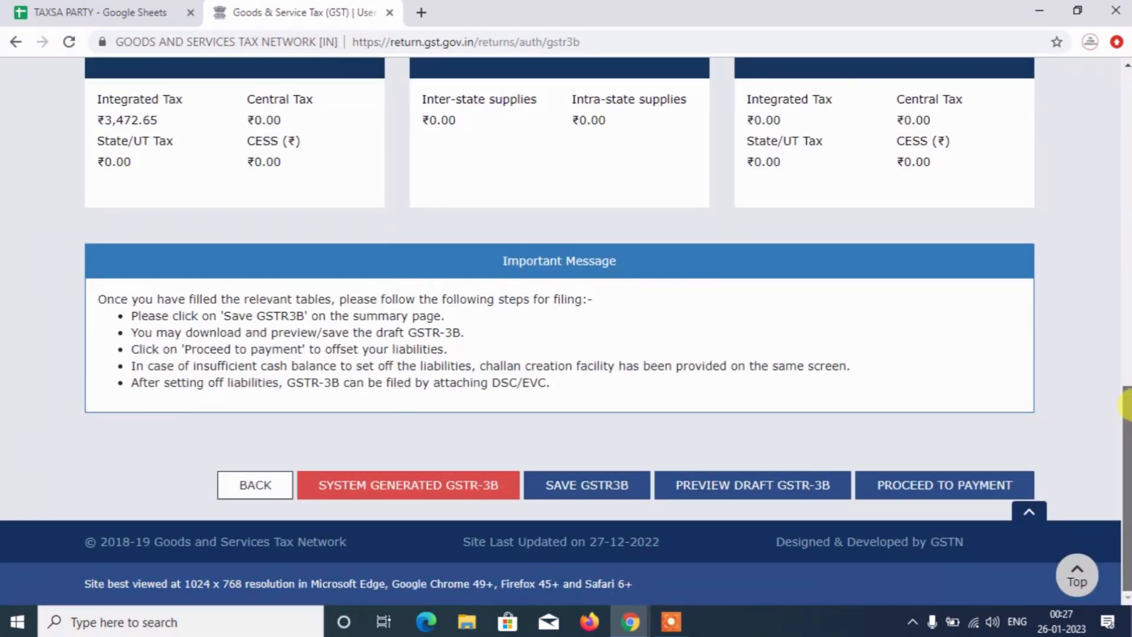
Open table 5.1 Interest and Late fee for previous tax period and try to fill in its interest amounts
{"action": "left_click_drag", "start_coordinate": [1127, 407], "coordinate": [1126, 352]}
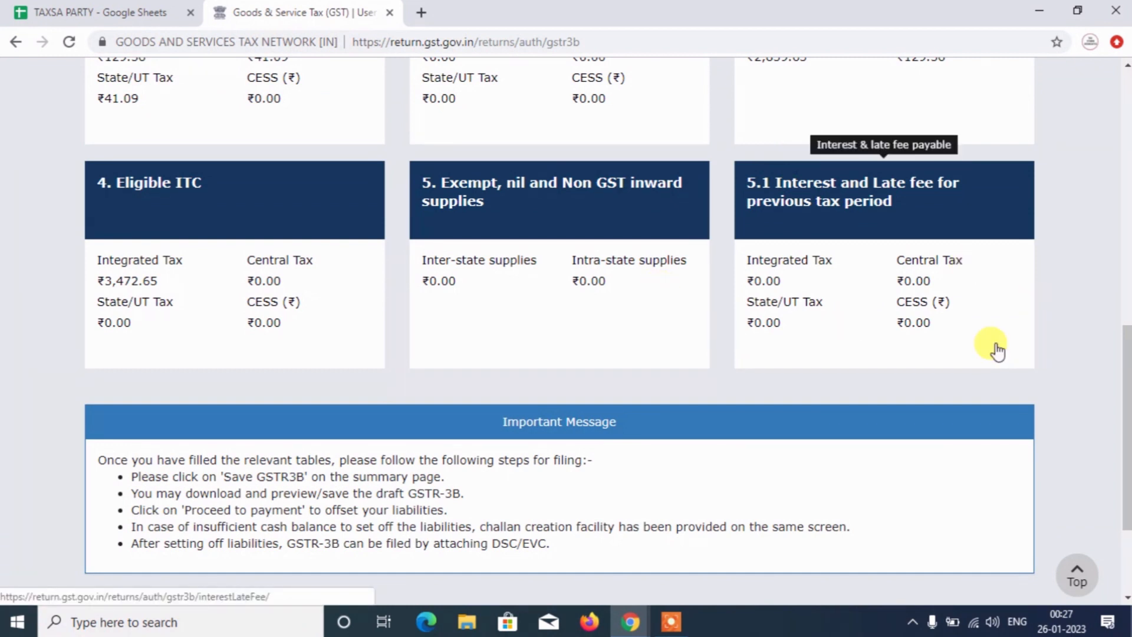
{"action": "left_click", "coordinate": [911, 244]}
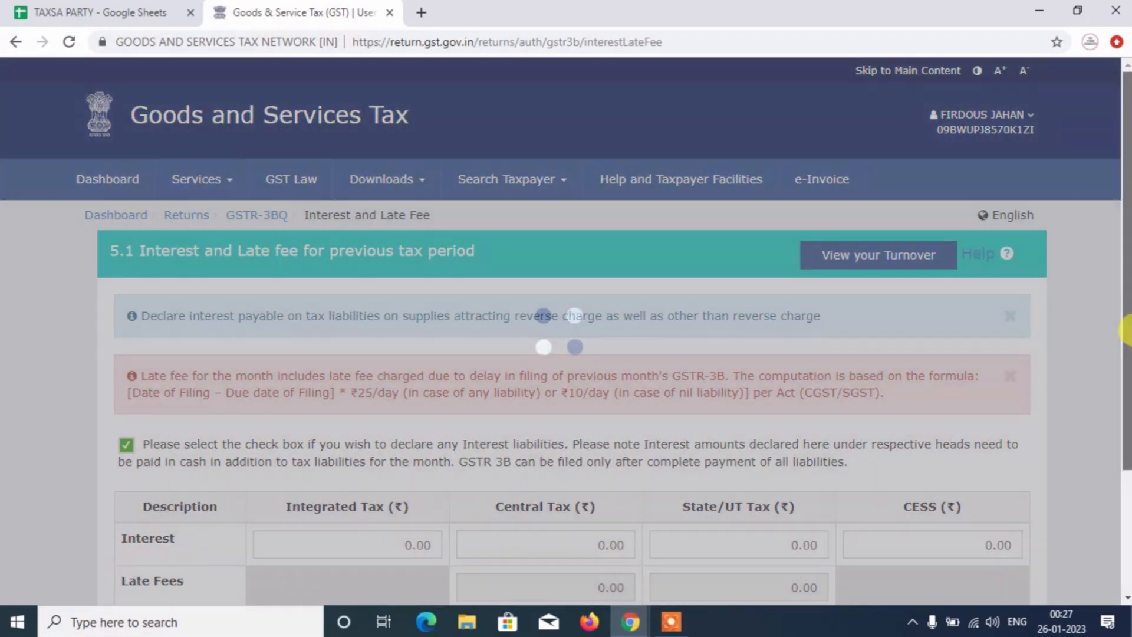
{"action": "left_click_drag", "start_coordinate": [1127, 330], "coordinate": [1127, 513]}
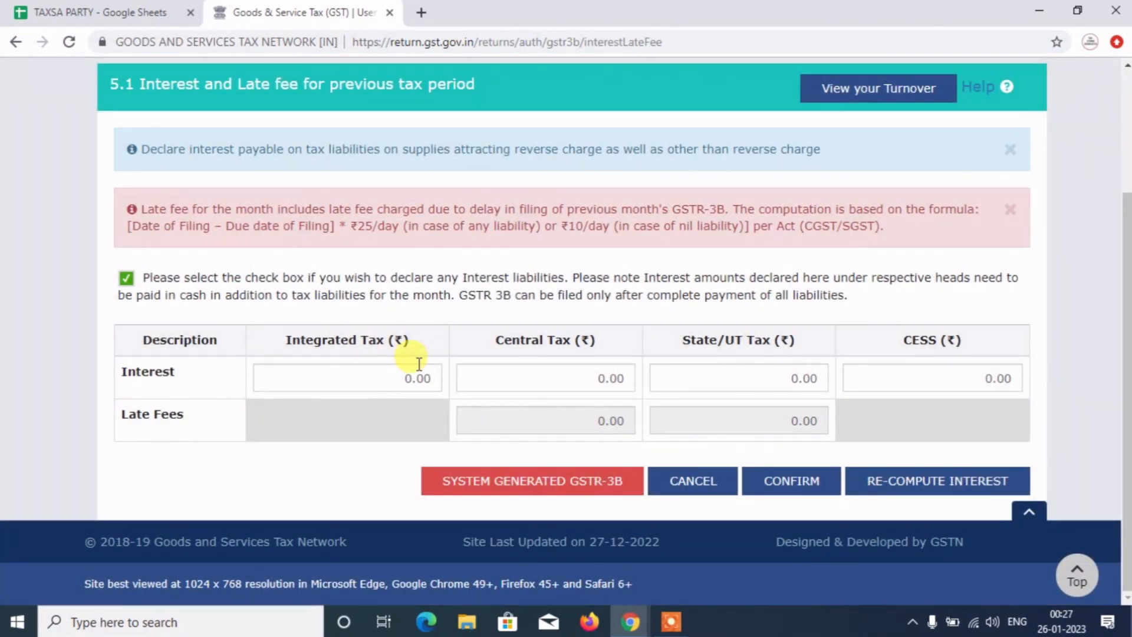
{"action": "left_click", "coordinate": [366, 387]}
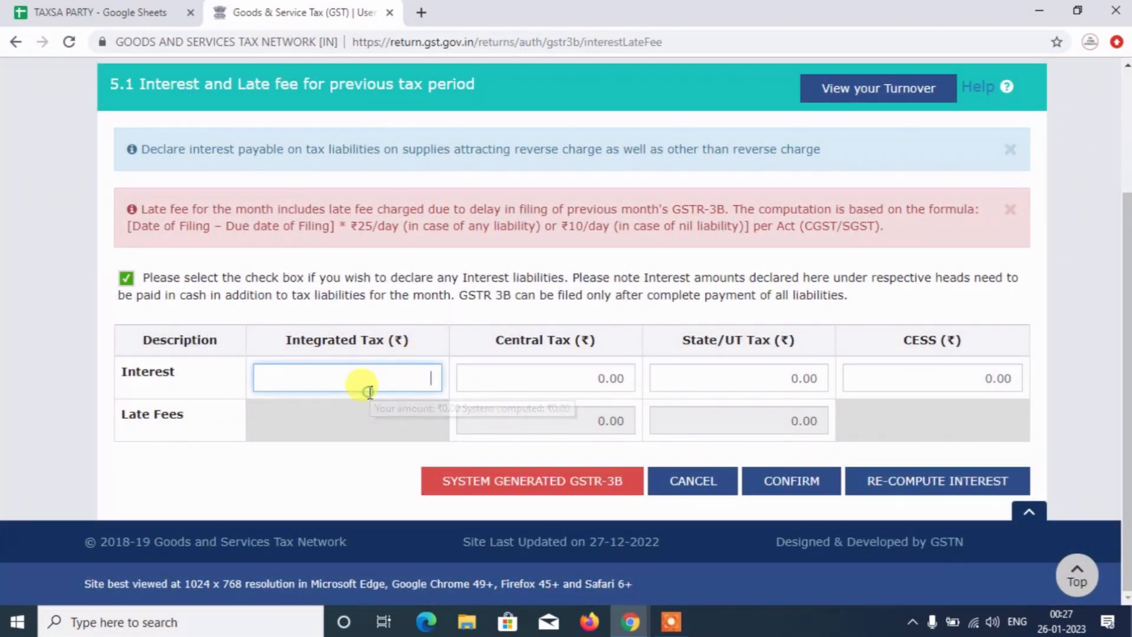
{"action": "left_click", "coordinate": [558, 387]}
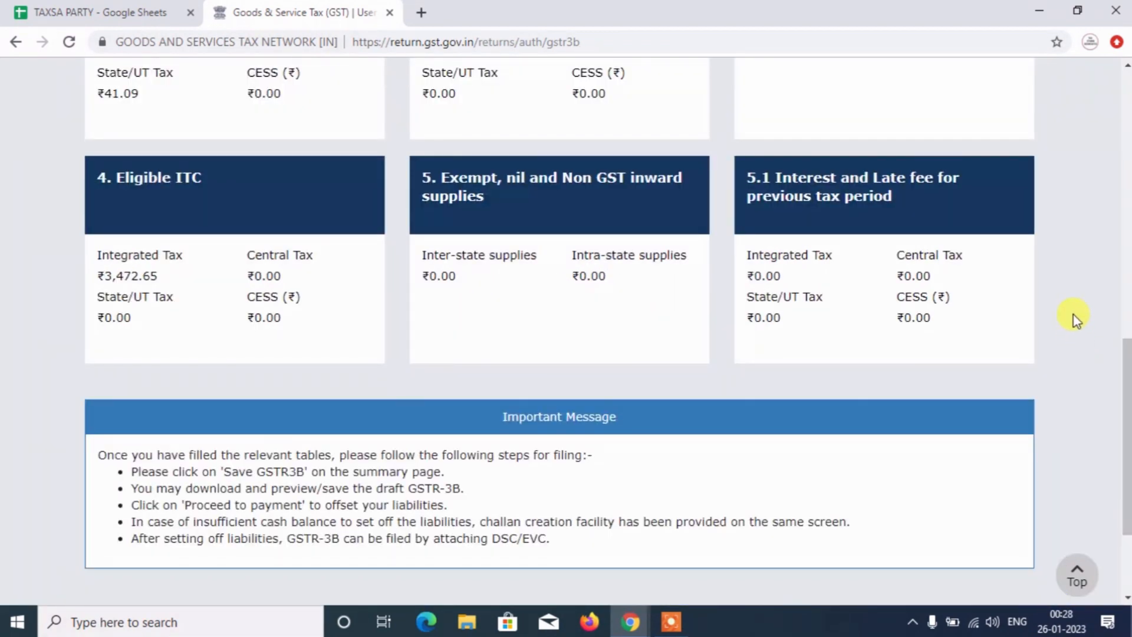
Enter interest of 2.50 integrated tax, 1 central tax and 1 State/UT tax in table 5.1 and confirm it
{"action": "left_click", "coordinate": [878, 235]}
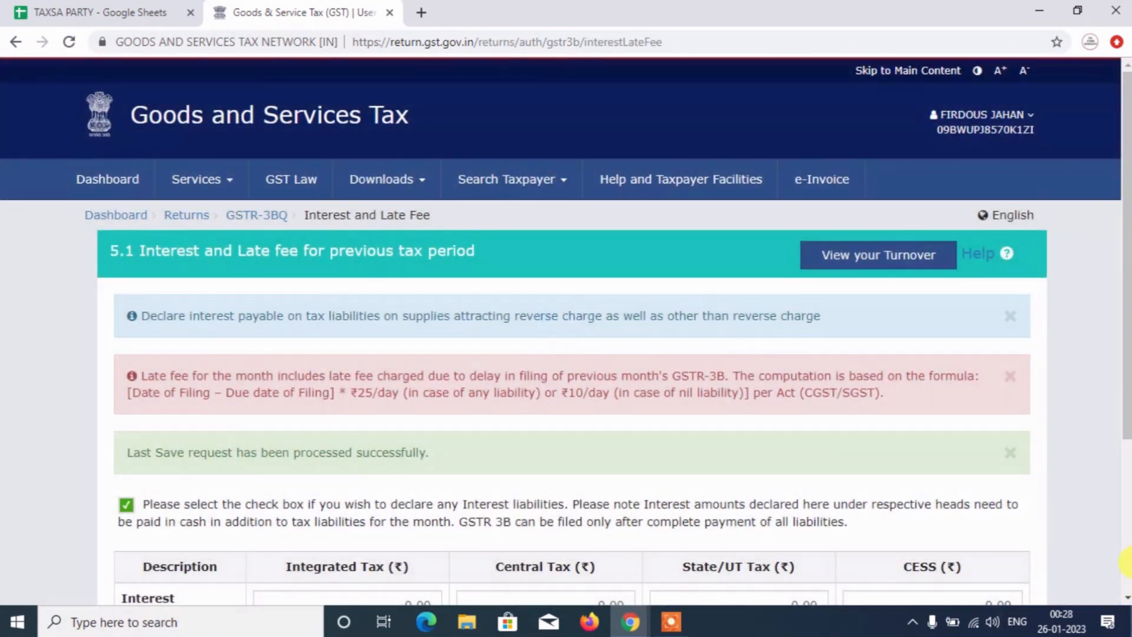
{"action": "scroll", "coordinate": [1120, 589], "scroll_direction": "down", "scroll_amount": 4}
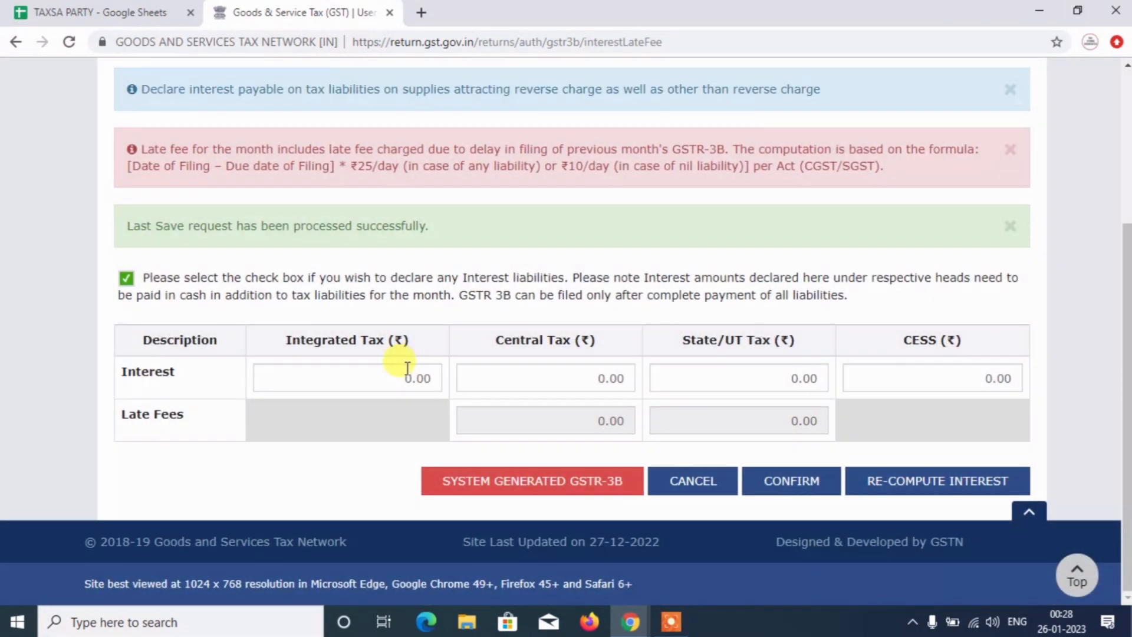
{"action": "left_click", "coordinate": [406, 368]}
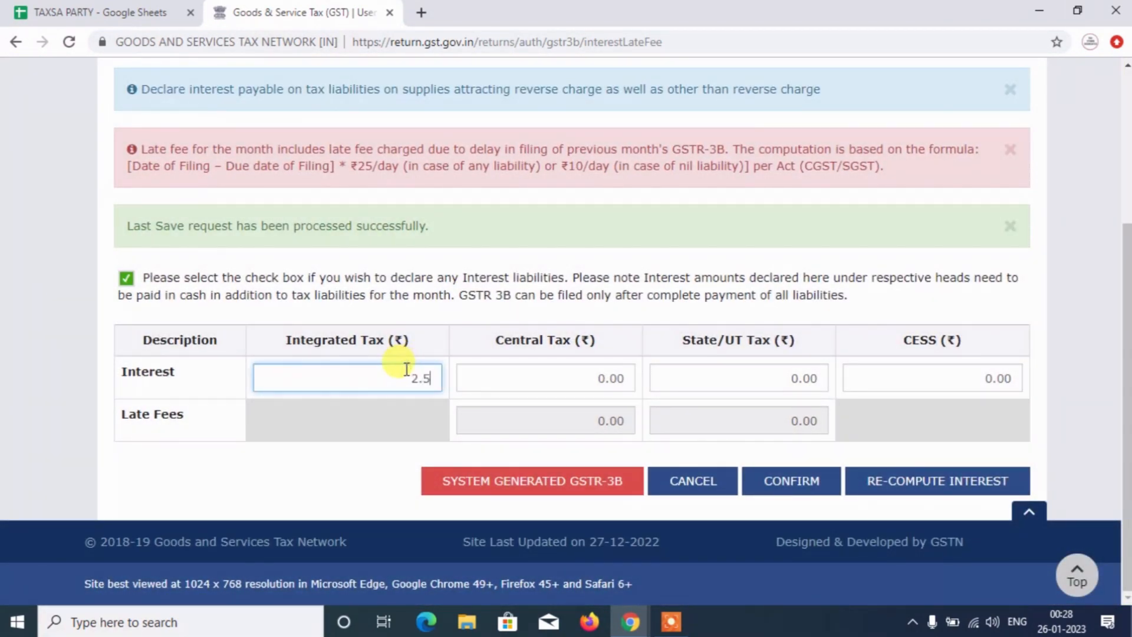
{"action": "left_click", "coordinate": [618, 373]}
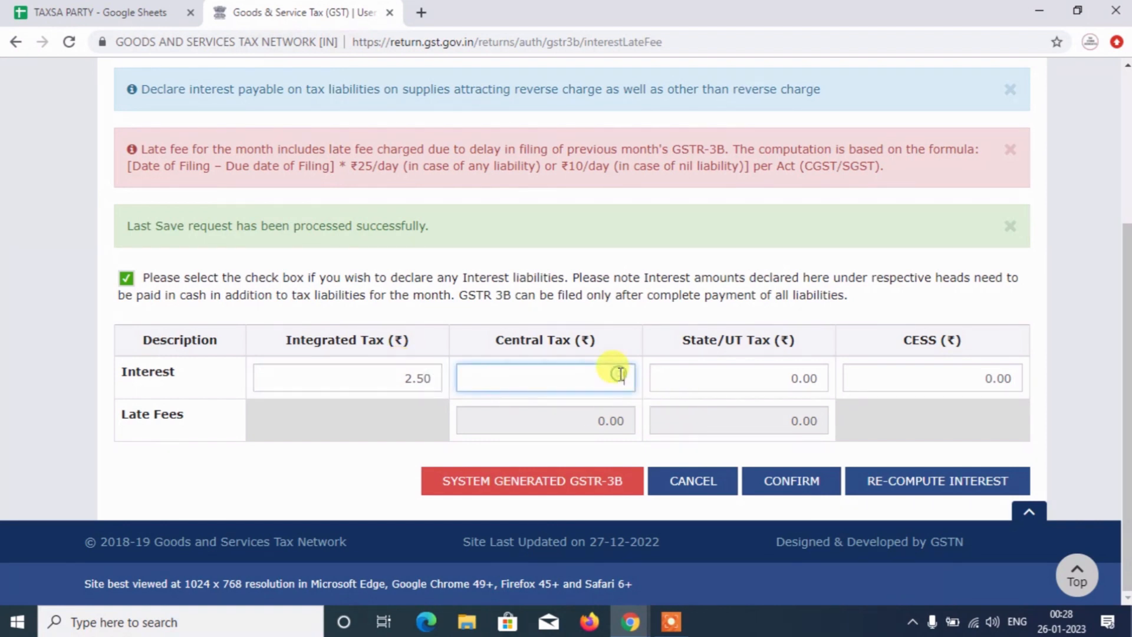
{"action": "left_click", "coordinate": [792, 371]}
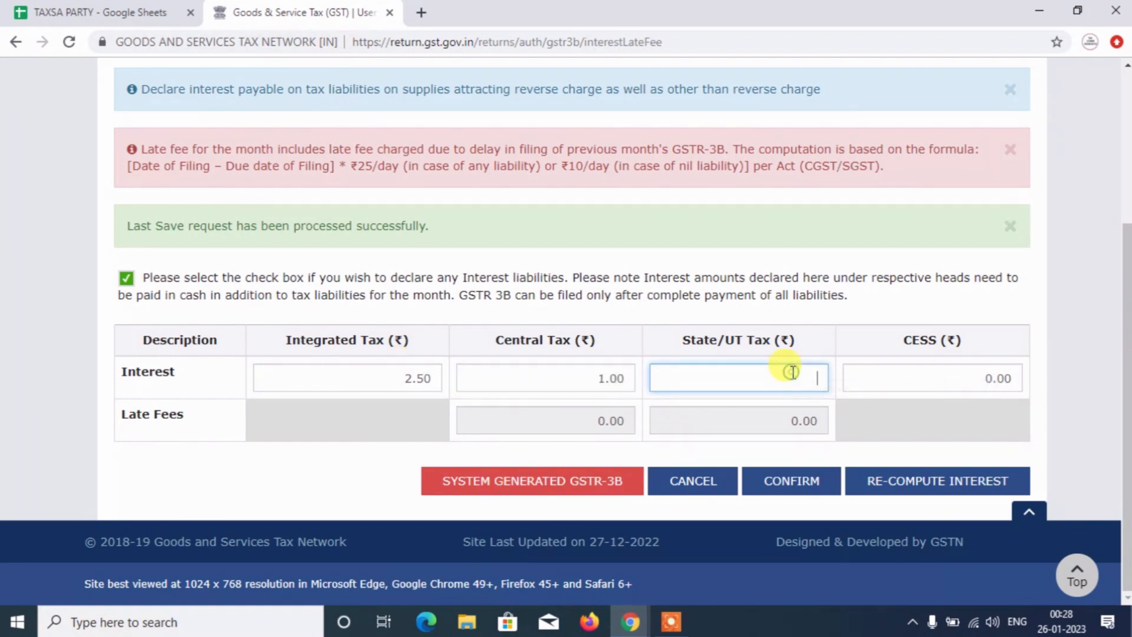
{"action": "type", "text": "1"}
{"action": "left_click", "coordinate": [803, 480]}
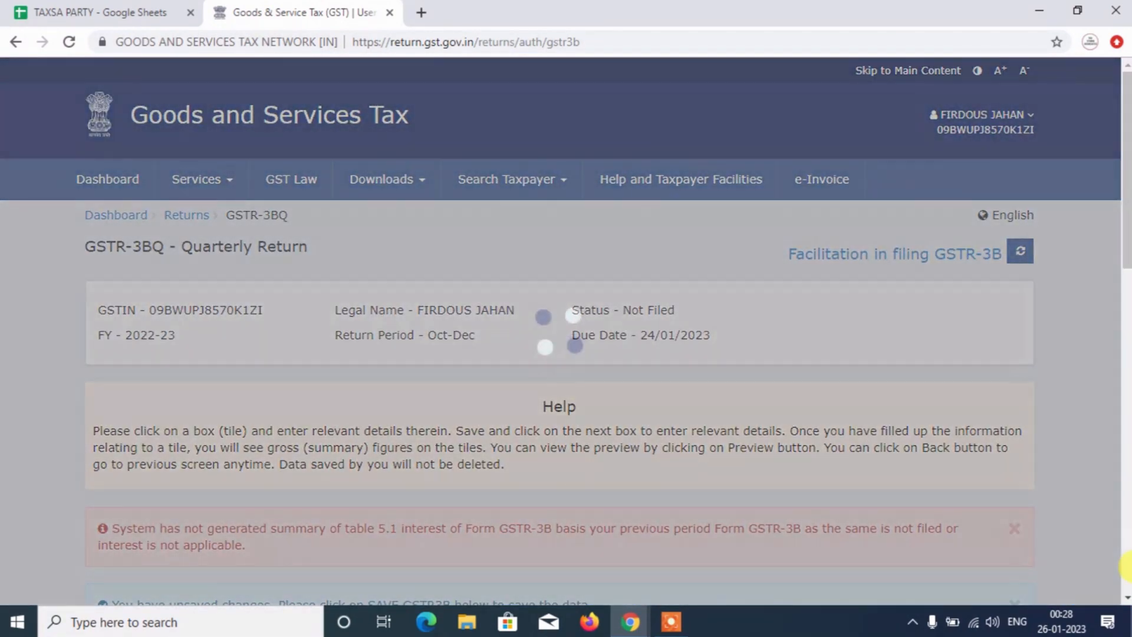
Save the GSTR-3B with the new interest amounts and refresh the return's status
{"action": "left_click", "coordinate": [1130, 566]}
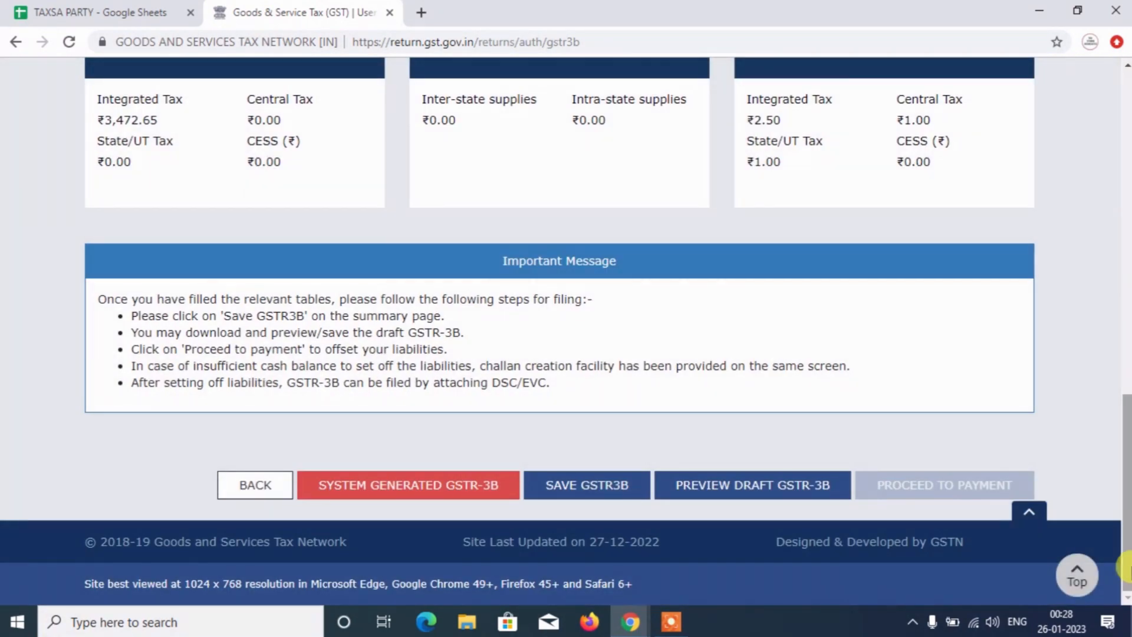
{"action": "left_click", "coordinate": [581, 485]}
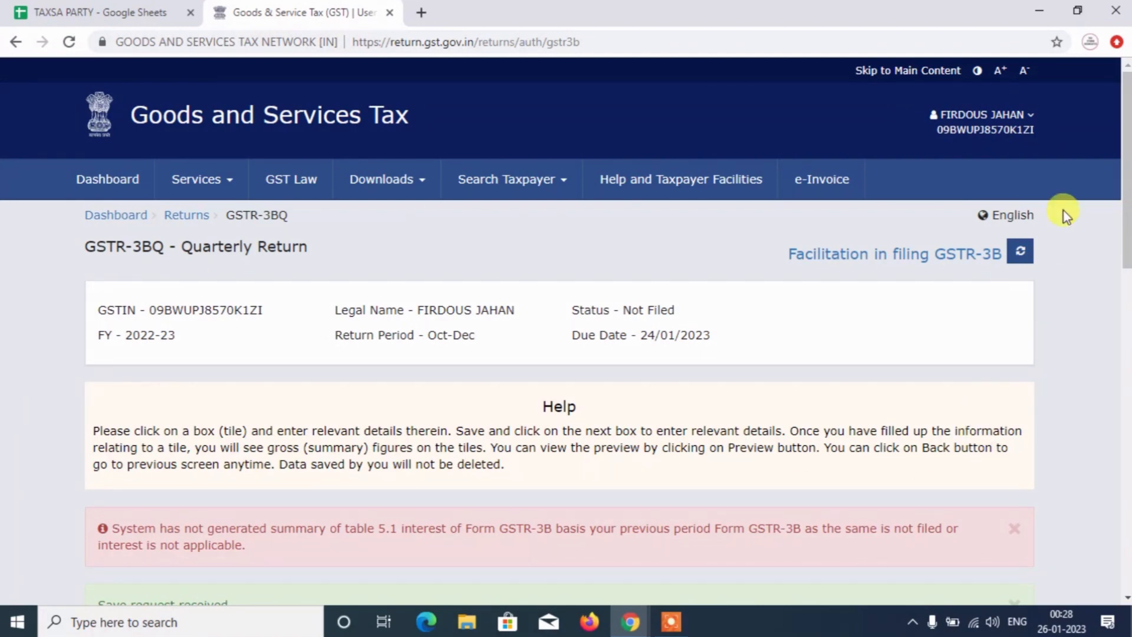
{"action": "left_click", "coordinate": [1028, 252]}
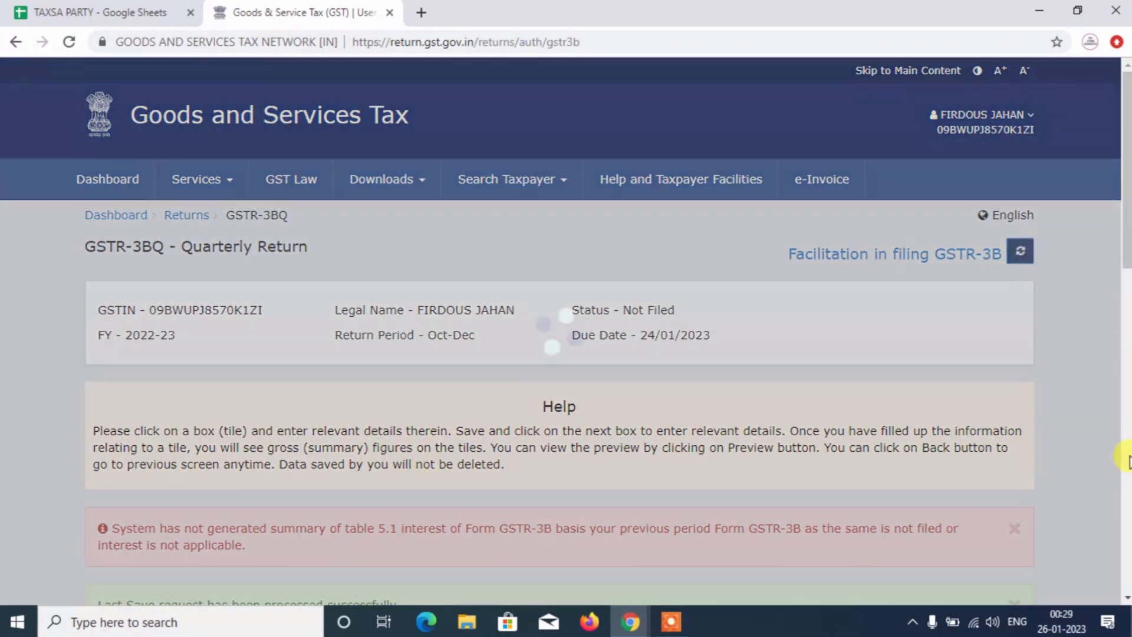
Proceed to payment and offset the tax liability by posting the available ITC to the ledger, accepting the warning
{"action": "left_click", "coordinate": [1127, 537]}
{"action": "left_click", "coordinate": [1127, 538]}
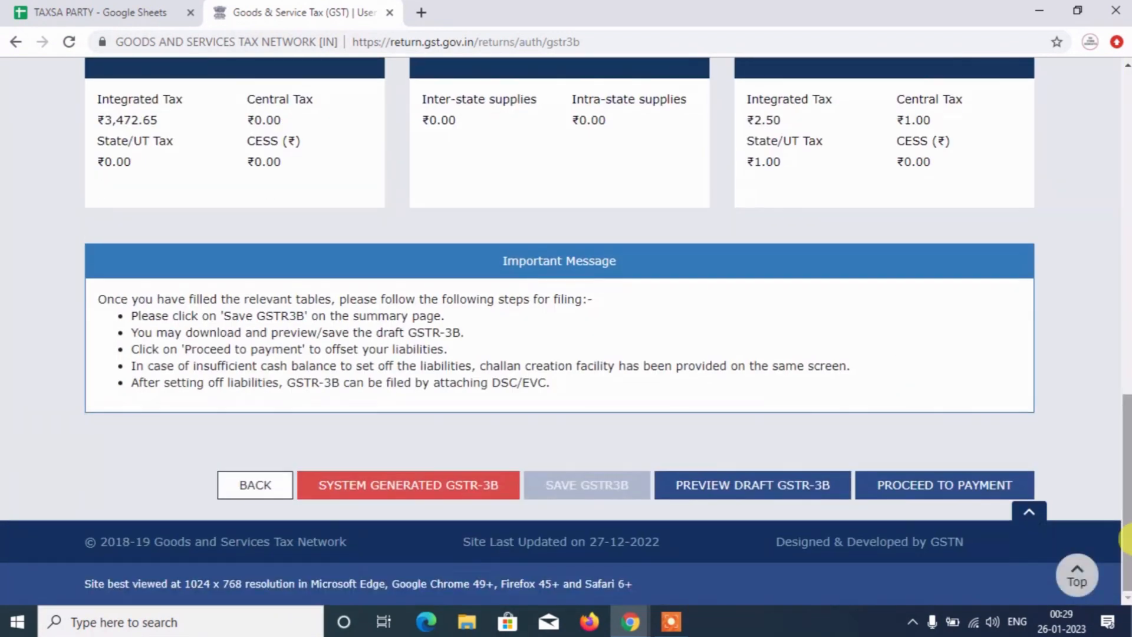
{"action": "left_click", "coordinate": [968, 481]}
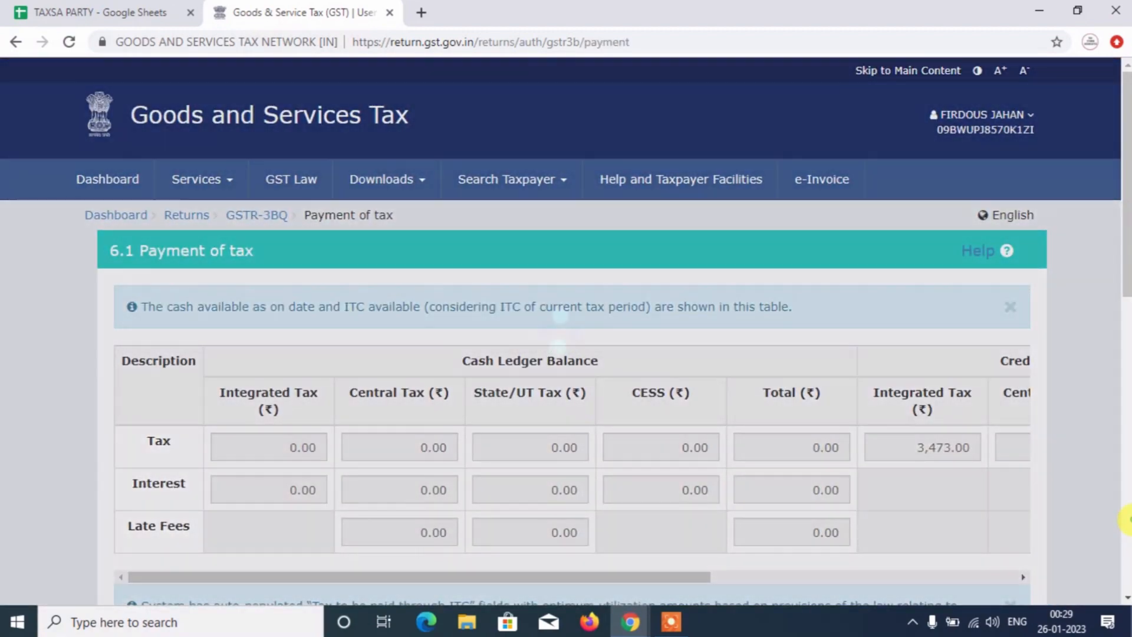
{"action": "left_click", "coordinate": [1127, 519]}
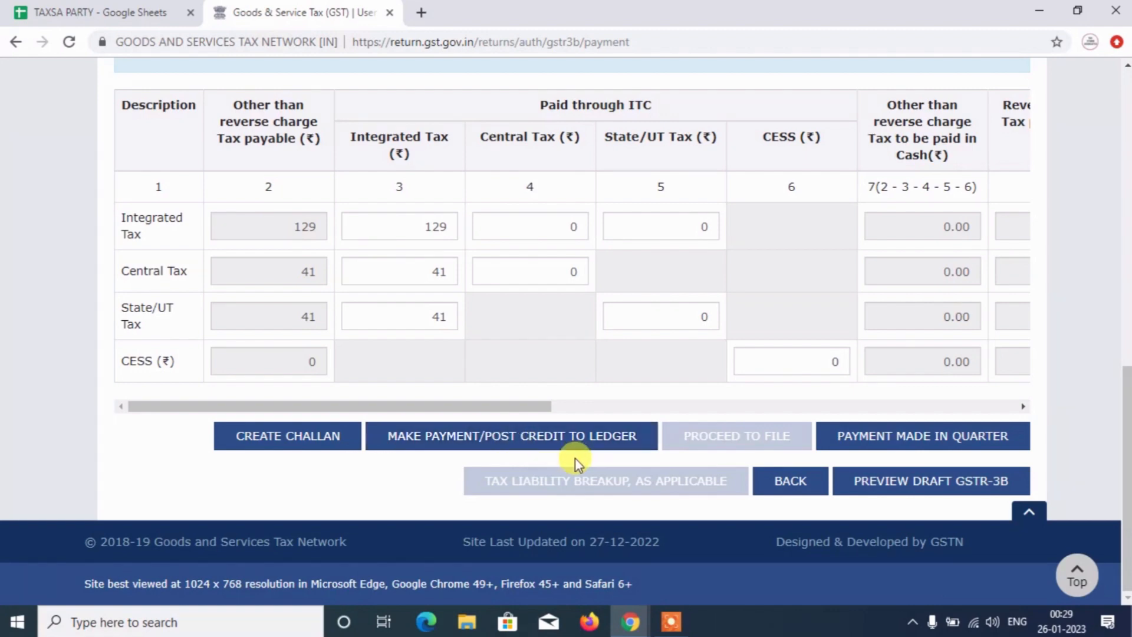
{"action": "left_click", "coordinate": [526, 448]}
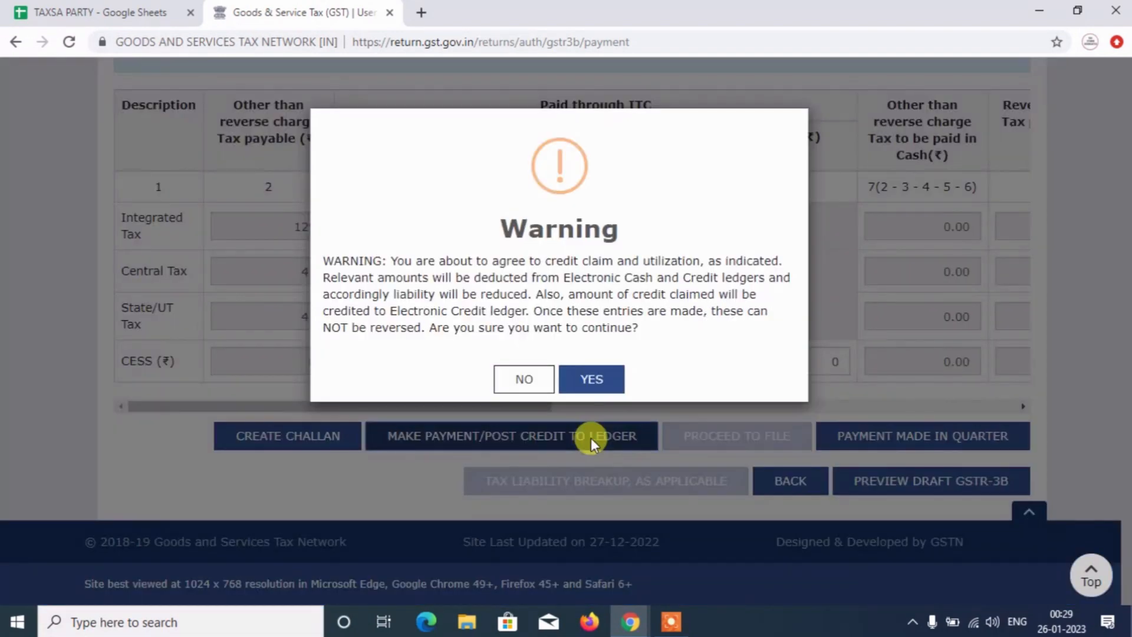
{"action": "left_click", "coordinate": [590, 378]}
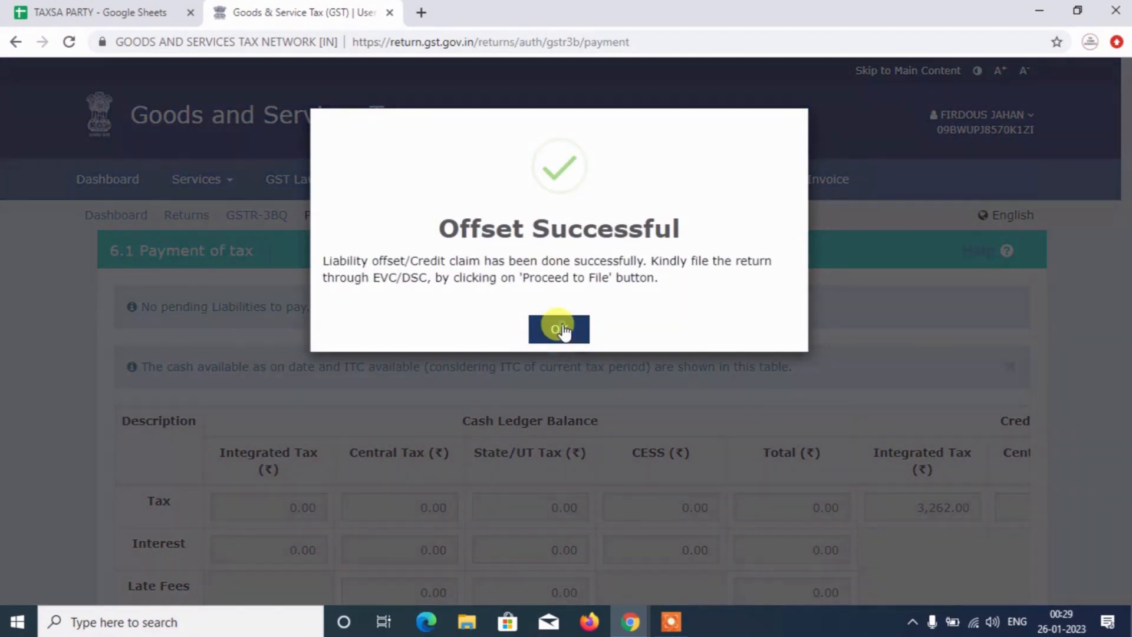
{"action": "left_click", "coordinate": [556, 328]}
Proceed to file the return, accept the verification declaration and select the authorised signatory
{"action": "scroll", "coordinate": [967, 551], "scroll_direction": "down", "scroll_amount": 10}
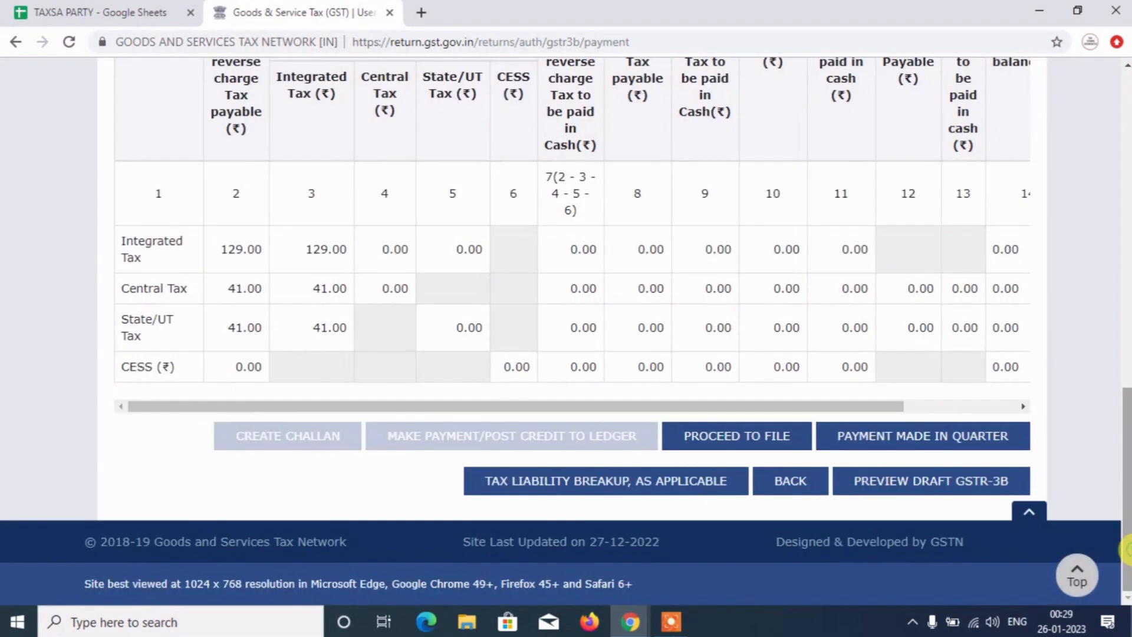
{"action": "left_click", "coordinate": [695, 433]}
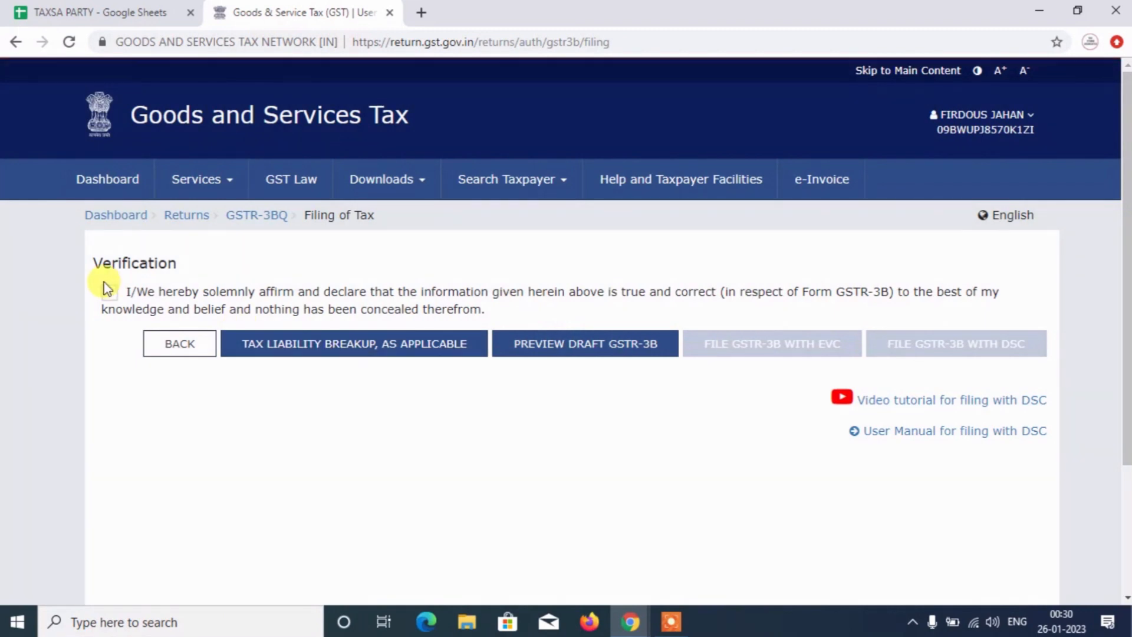
{"action": "left_click", "coordinate": [109, 290]}
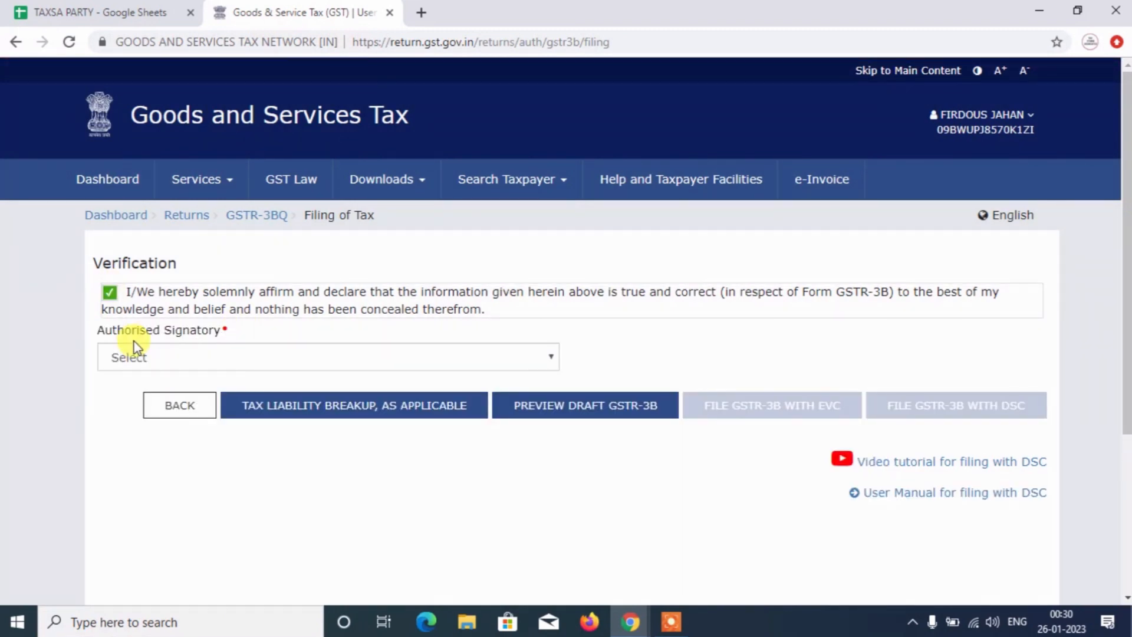
{"action": "left_click", "coordinate": [137, 357]}
{"action": "key", "text": "Down"}
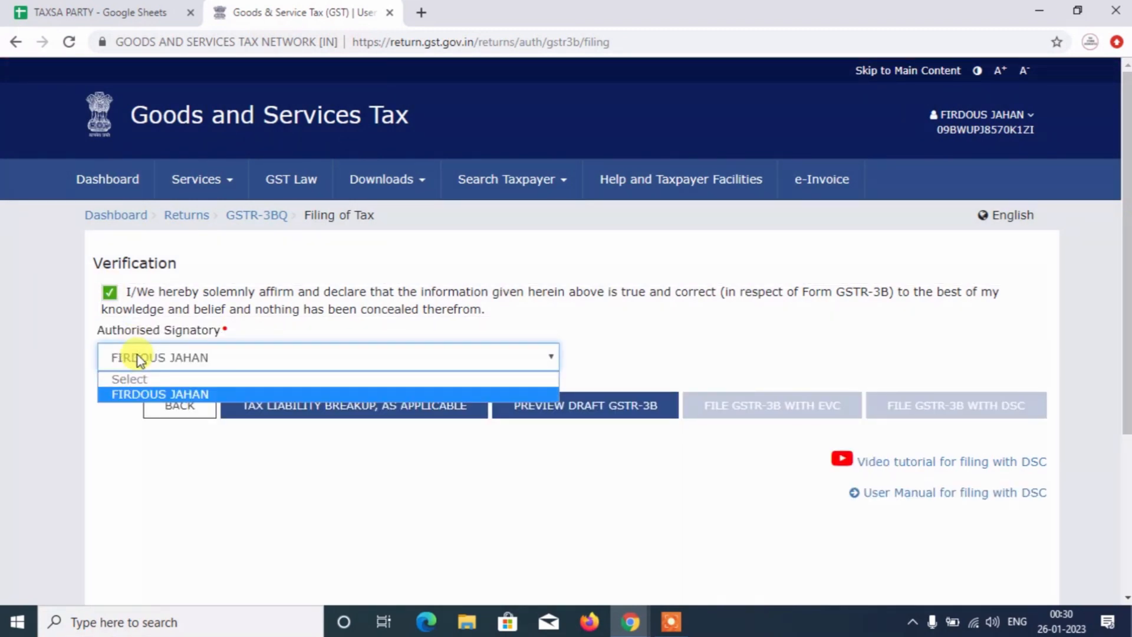
{"action": "key", "text": "Return"}
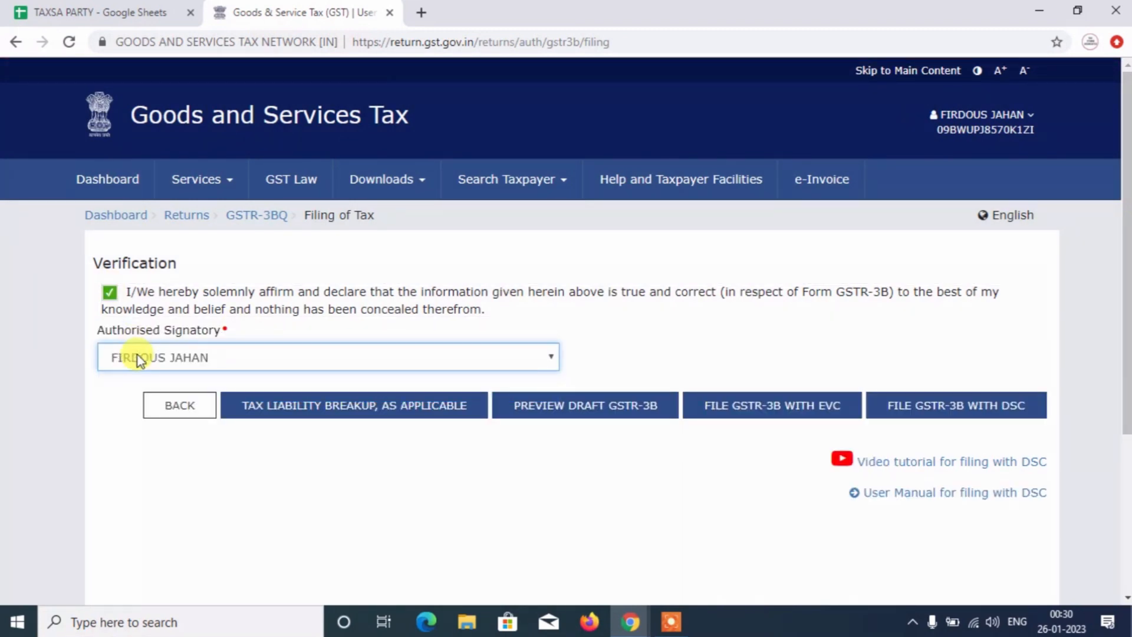
Start filing the GSTR-3B with EVC, then switch to Gmail and open the newest One Time Password email
{"action": "left_click", "coordinate": [777, 407]}
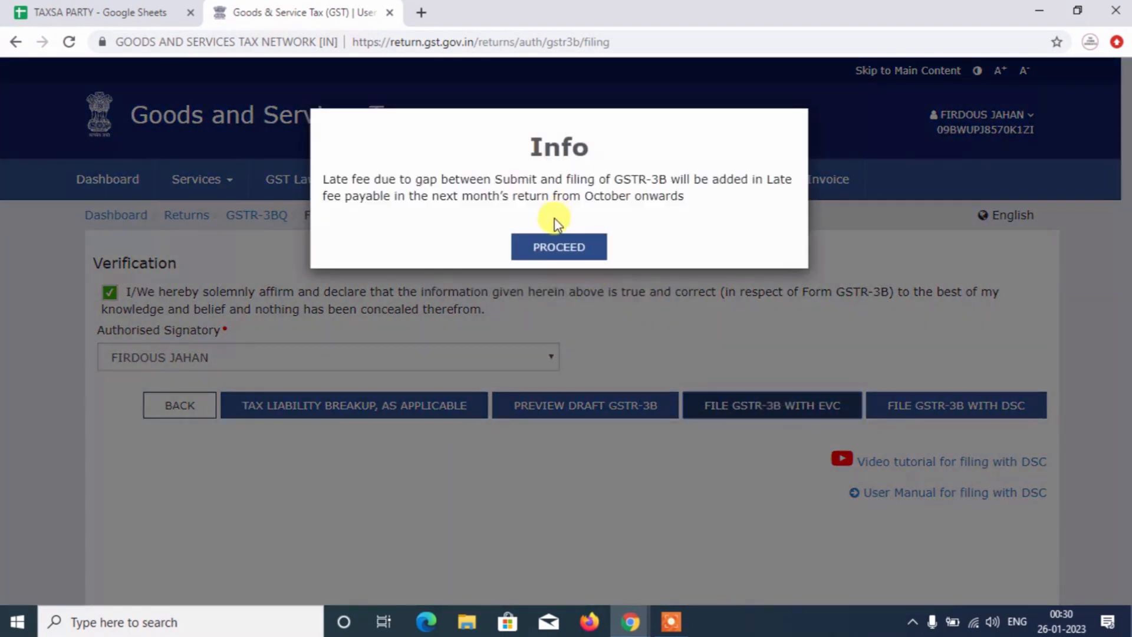
{"action": "left_click", "coordinate": [548, 246]}
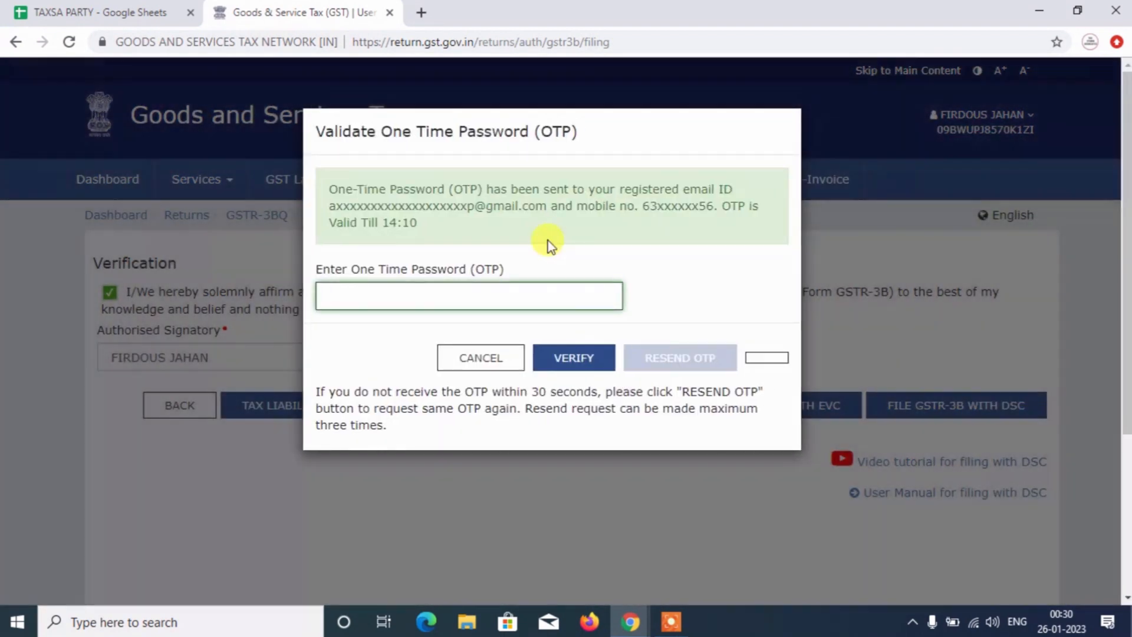
{"action": "key", "text": "alt+Tab"}
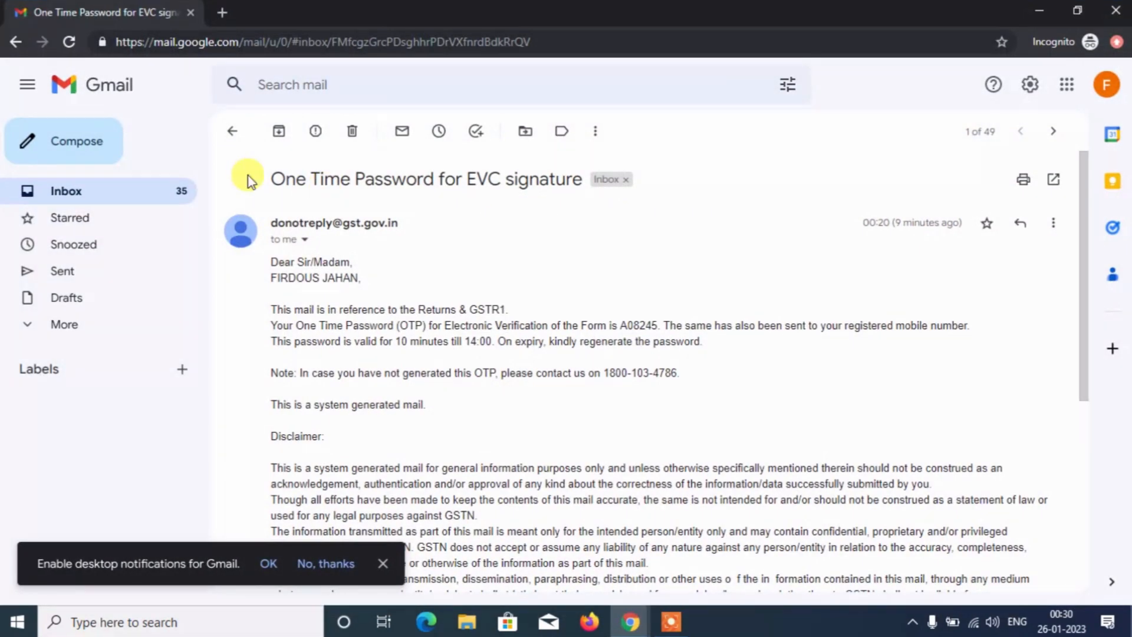
{"action": "left_click", "coordinate": [235, 142]}
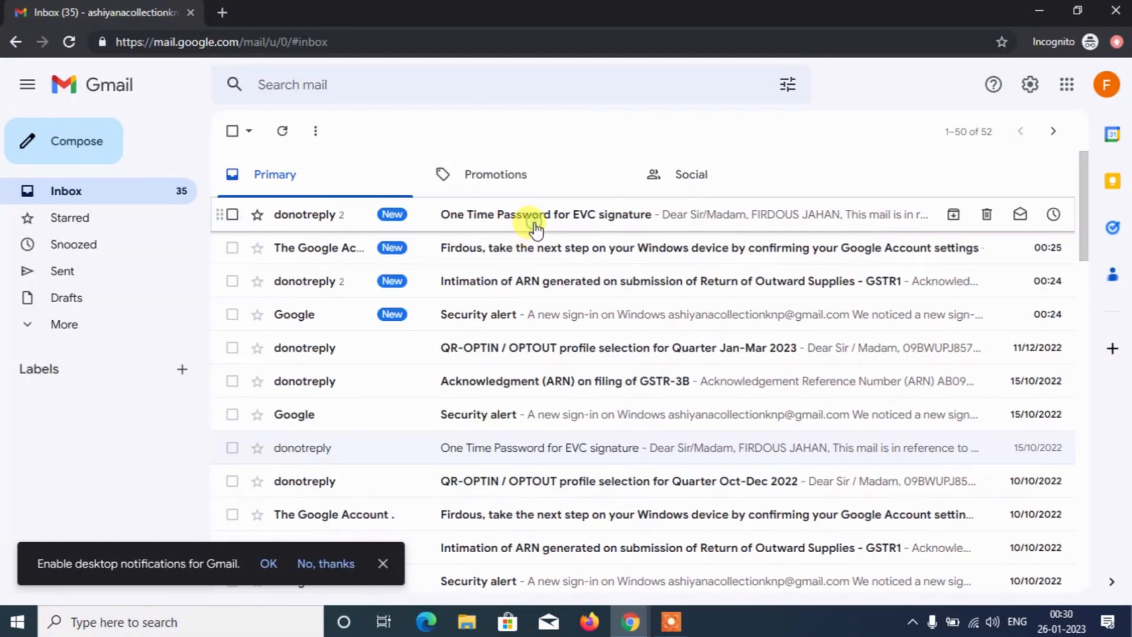
{"action": "left_click", "coordinate": [535, 229]}
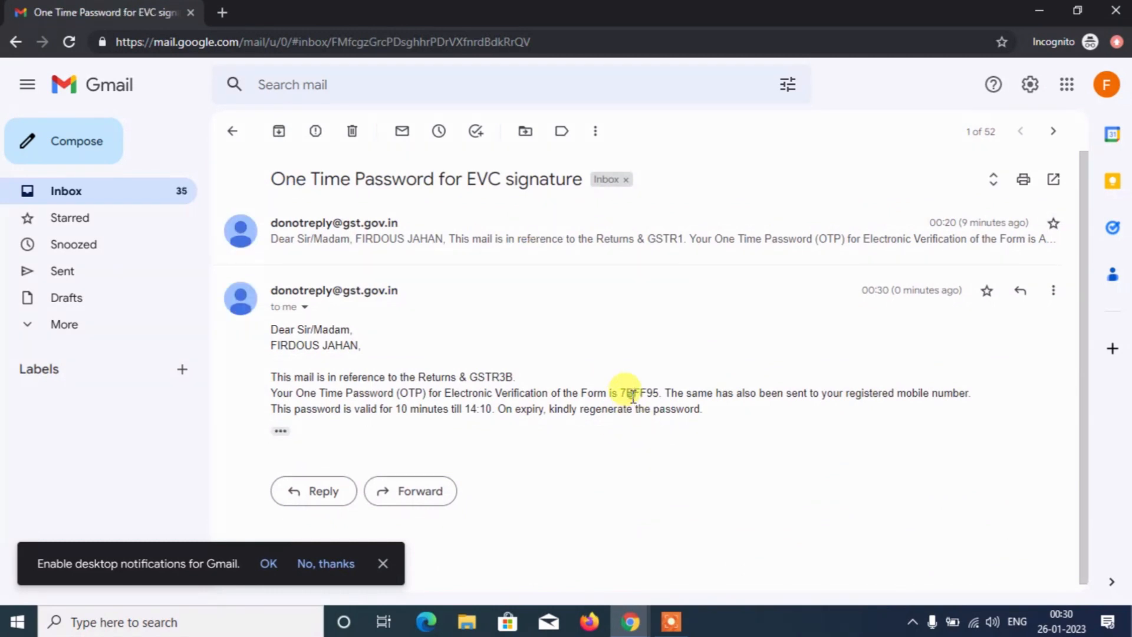
Return to the GST portal, enter the one-time password from the email and verify it to file the GSTR-3B
{"action": "key", "text": "alt+Tab"}
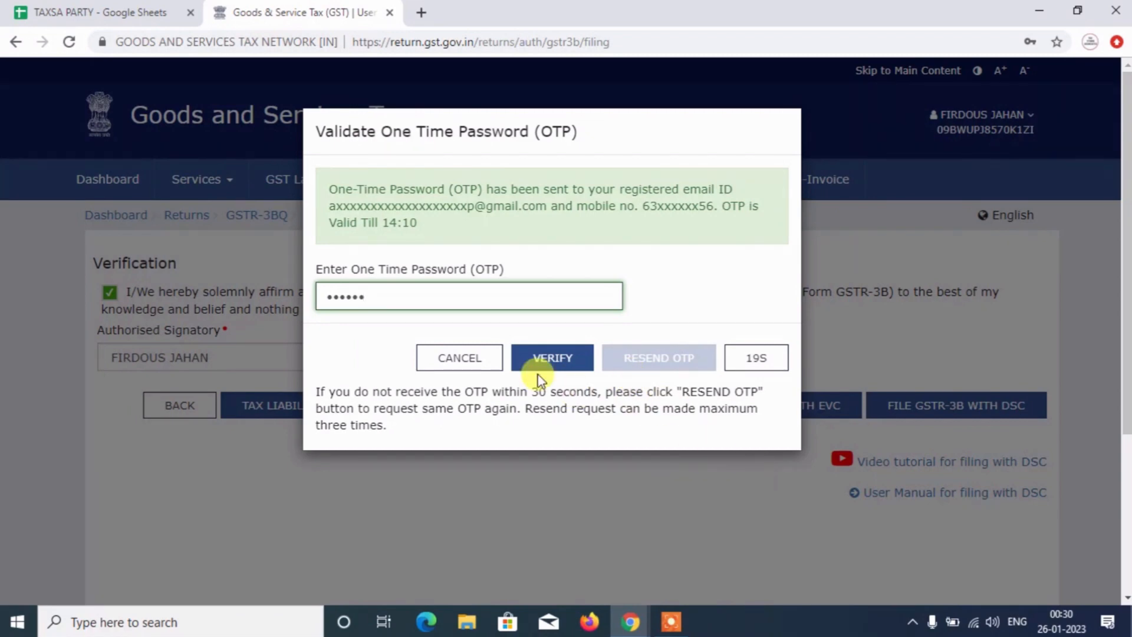
{"action": "left_click", "coordinate": [537, 376]}
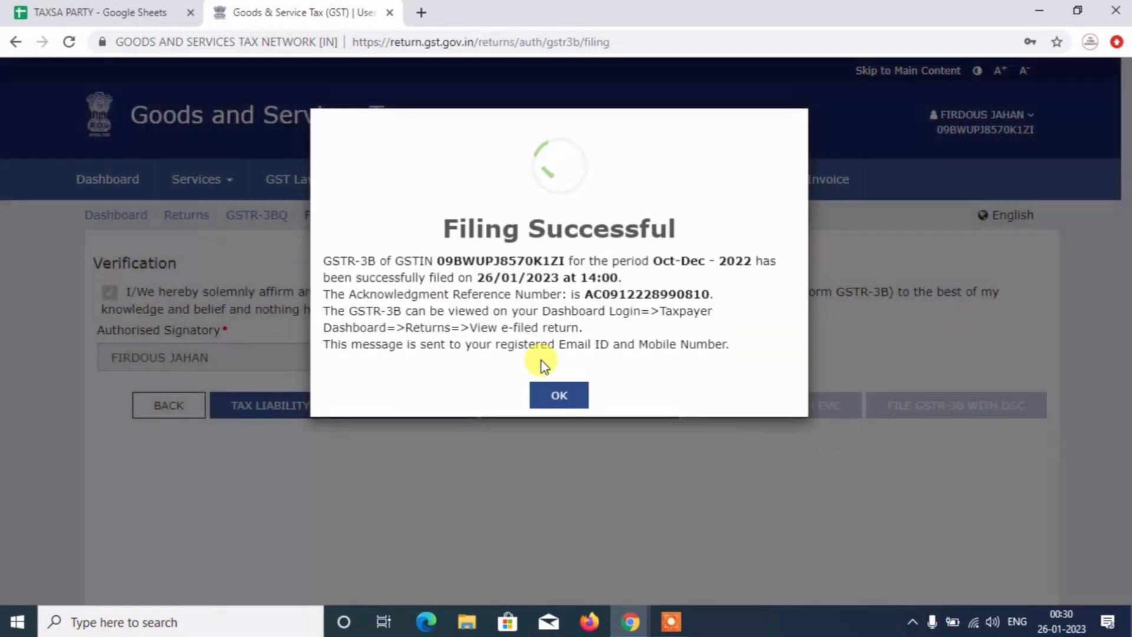
{"action": "left_click", "coordinate": [558, 395]}
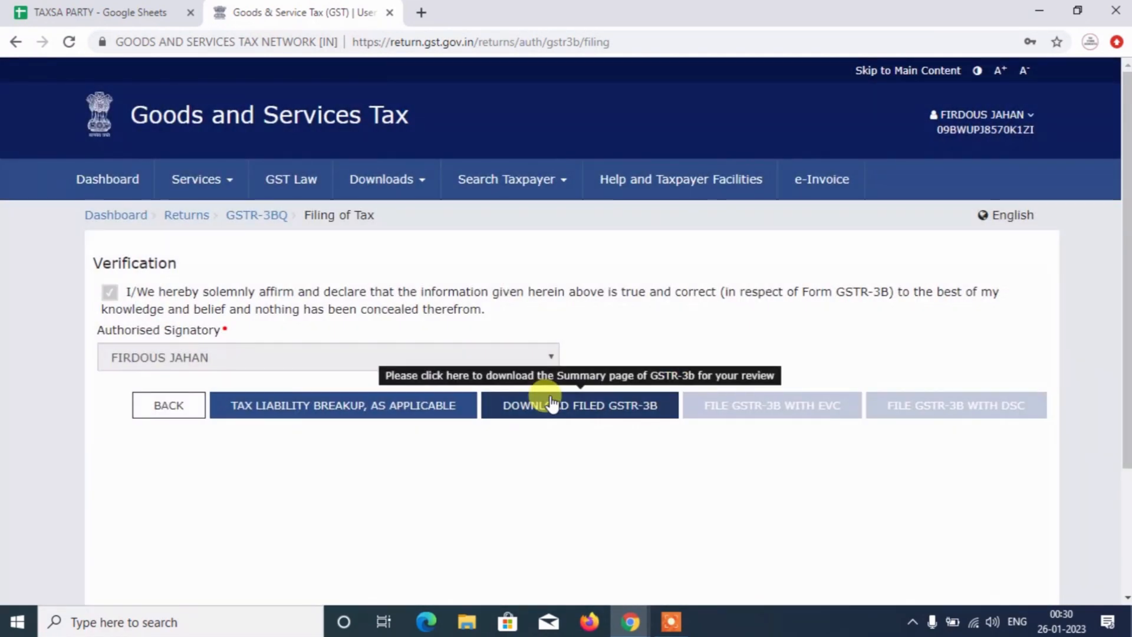